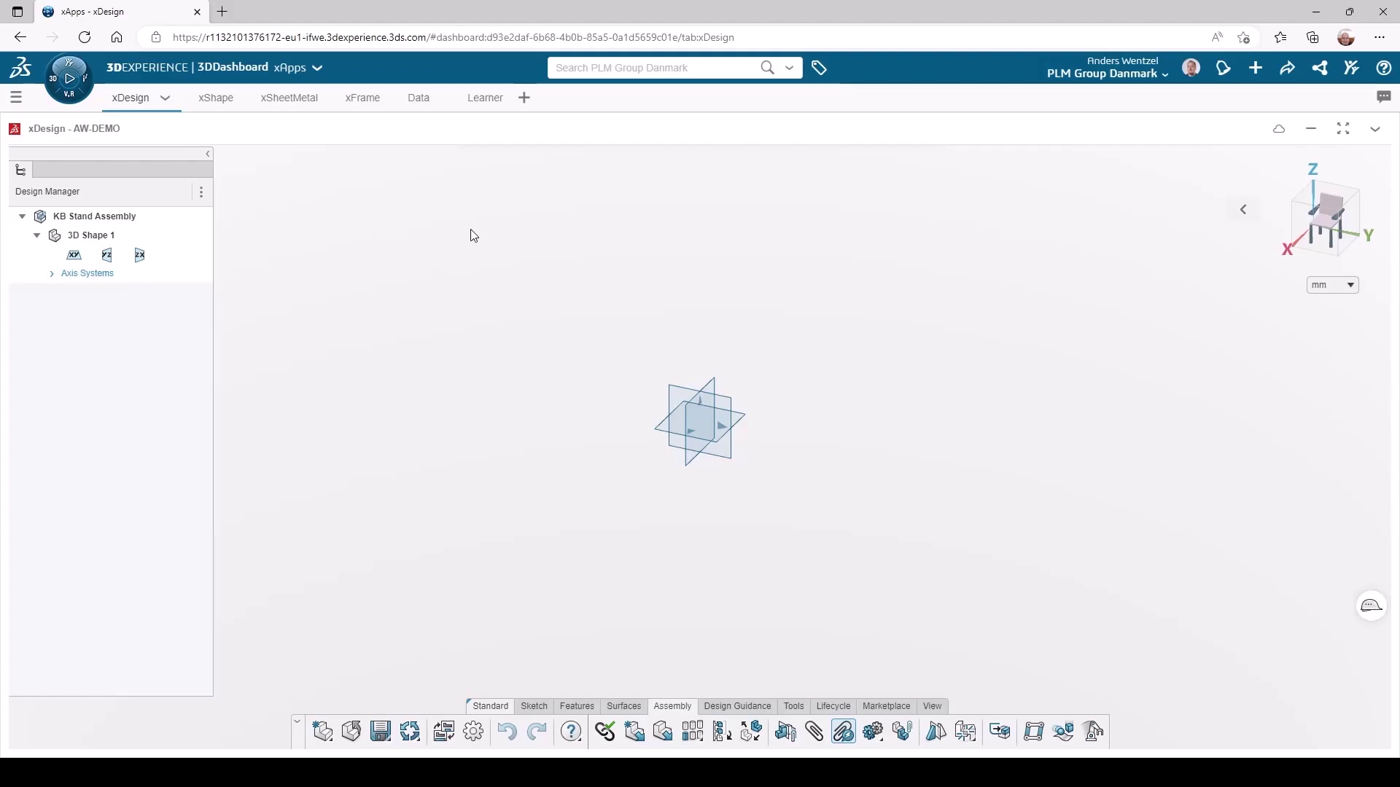
# Show the Data dashboard listing the bookmarked Holder, Kettlebell, Mount, Plate and Stand parts
pyautogui.click(418, 106)
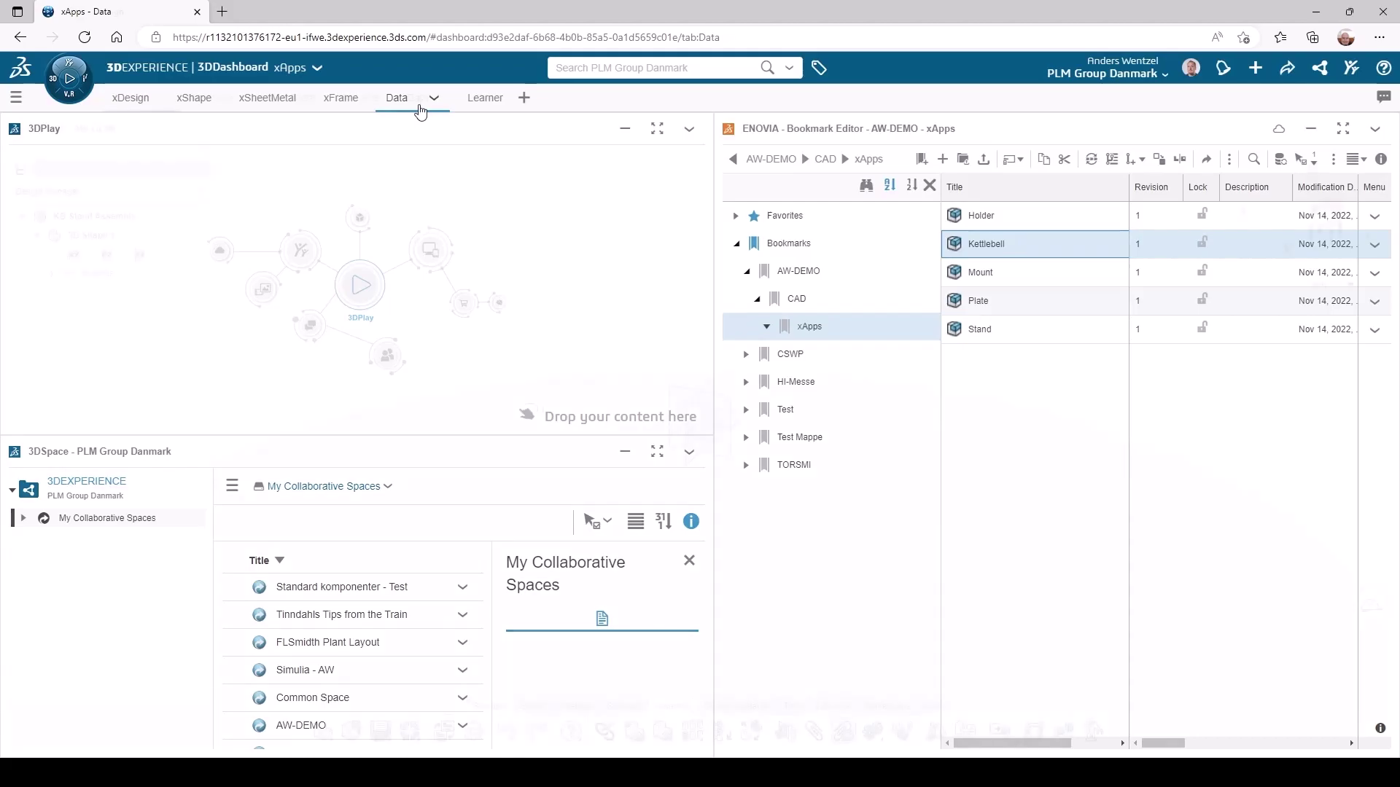
# Insert the Stand part into KB Stand Assembly as Stand.1, then go back to the Data dashboard
pyautogui.moveTo(1009, 330); pyautogui.dragTo(130, 95)
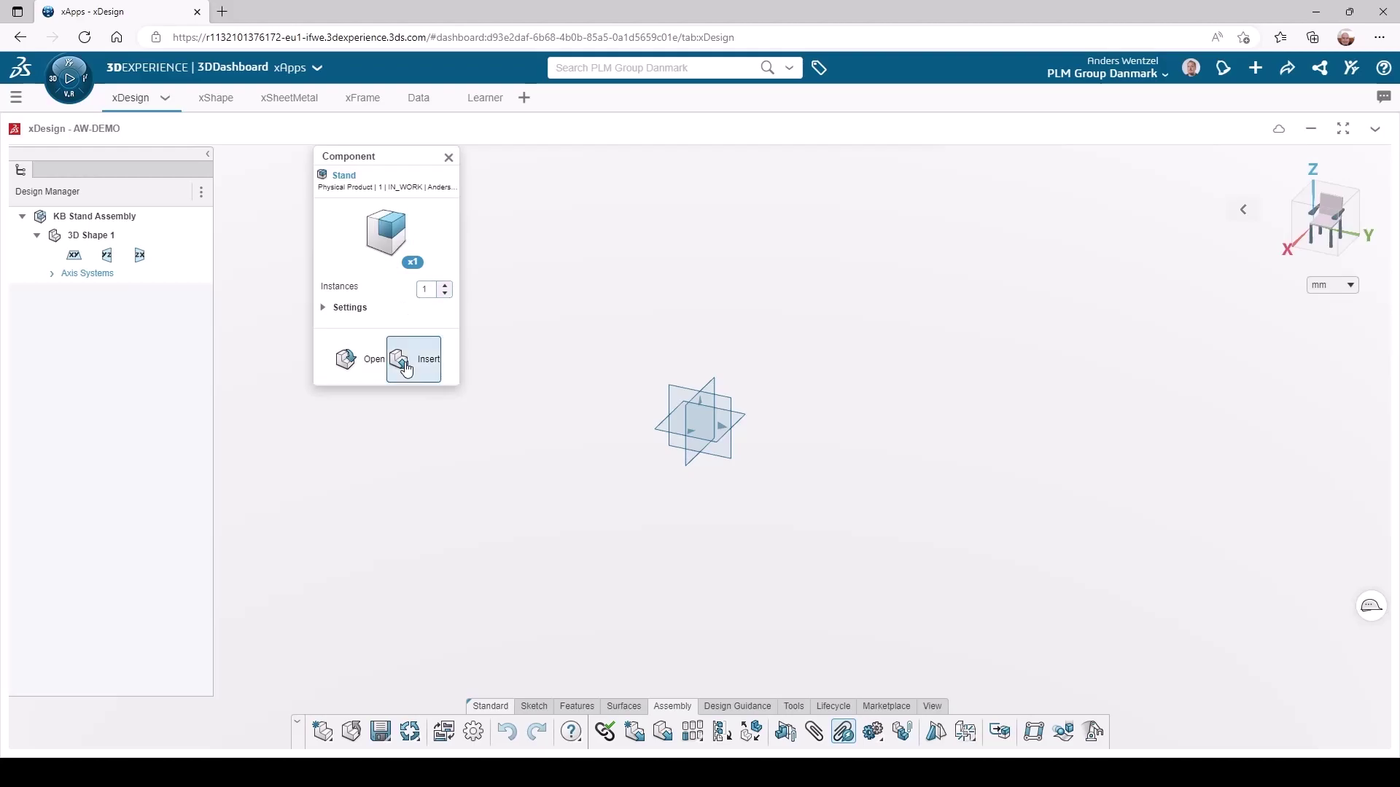
pyautogui.click(406, 368)
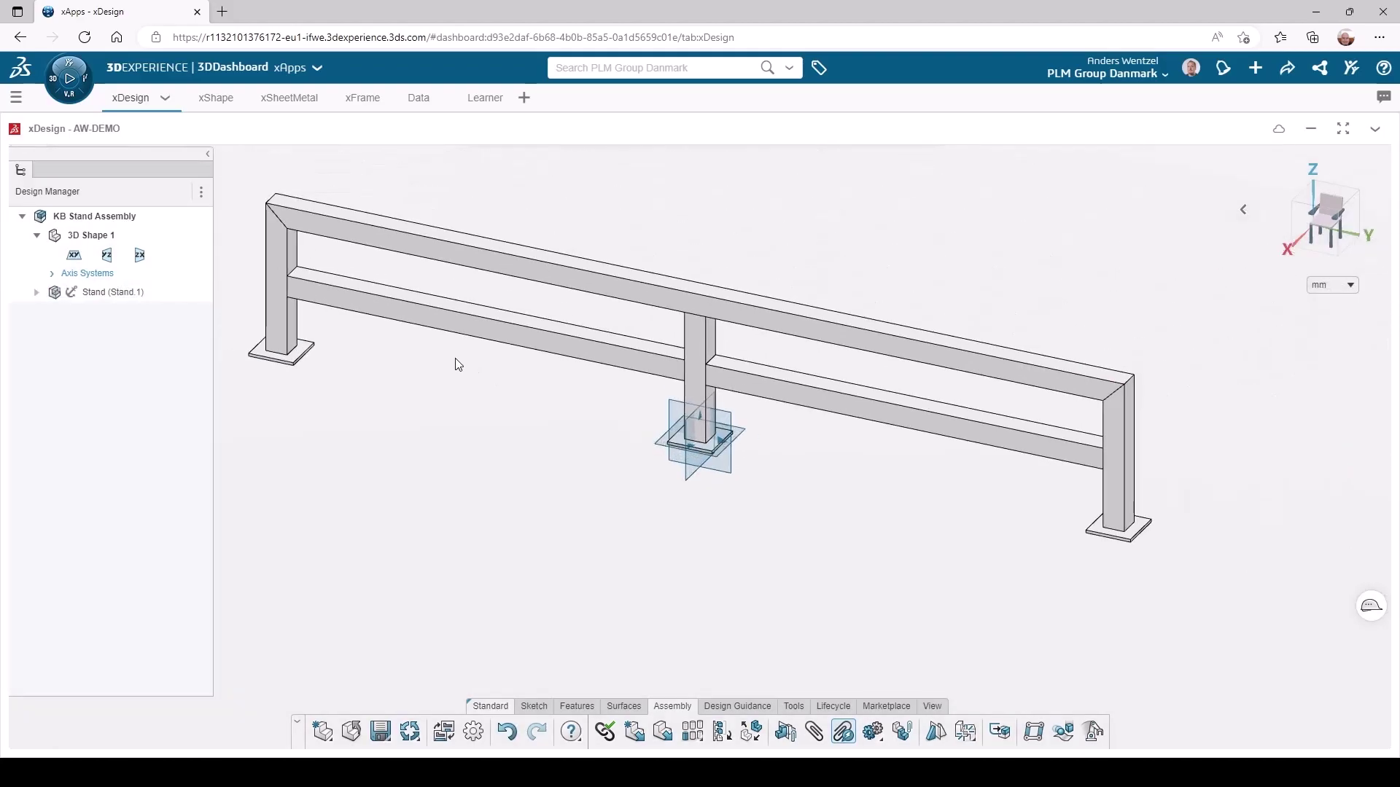
pyautogui.click(419, 102)
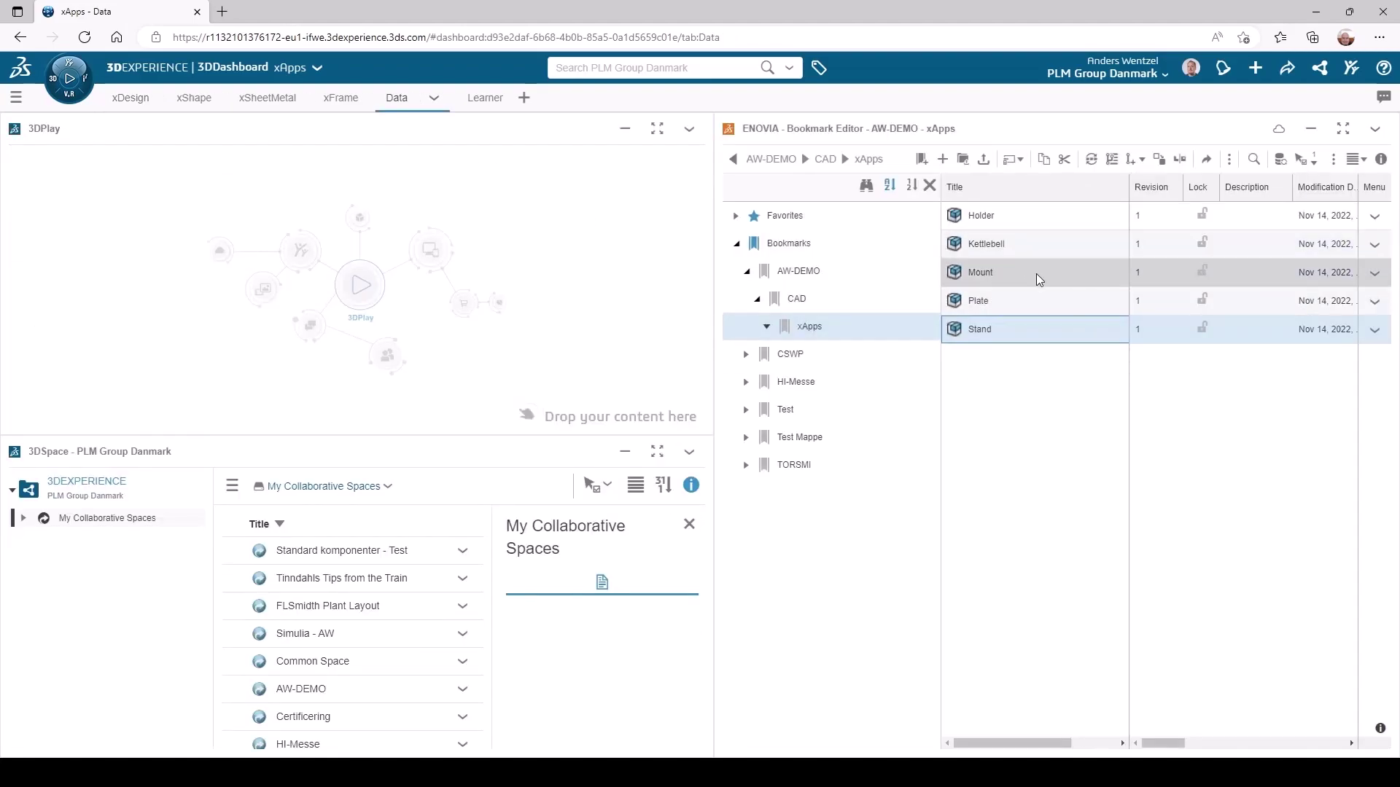
# Insert 2 instances of the Mount part (Mount.1 and Mount.2) above the stand
pyautogui.moveTo(1035, 273); pyautogui.dragTo(134, 106)
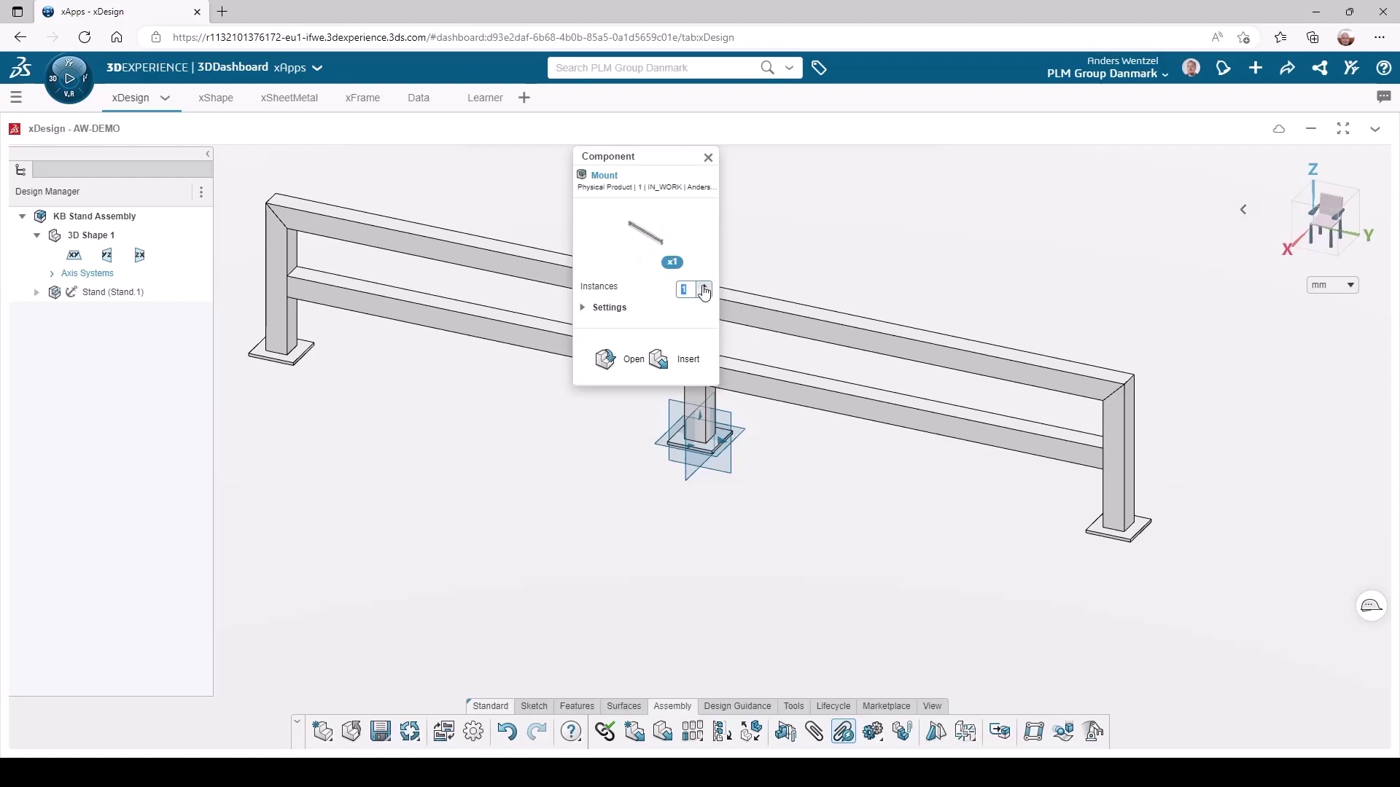
pyautogui.click(658, 360)
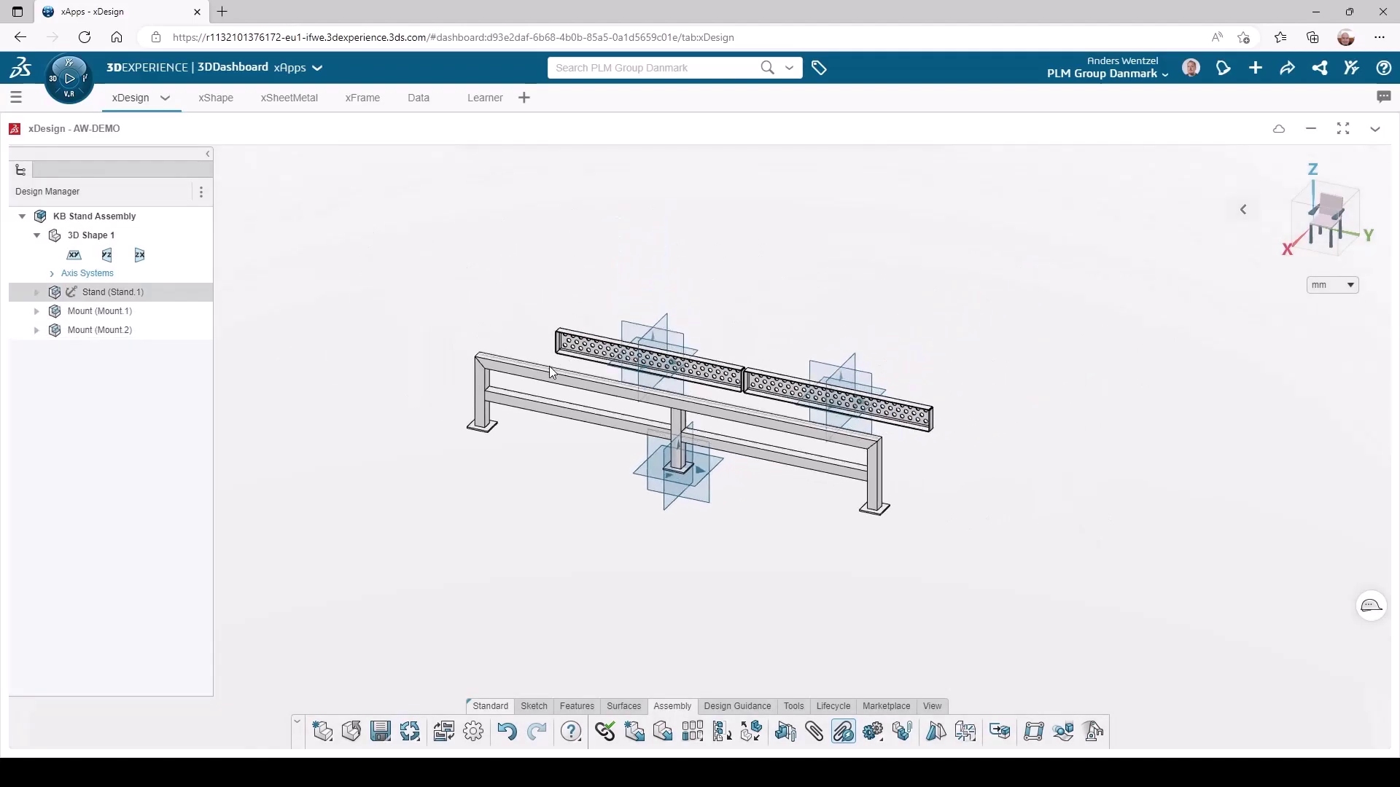
pyautogui.scroll(5, 549, 366)
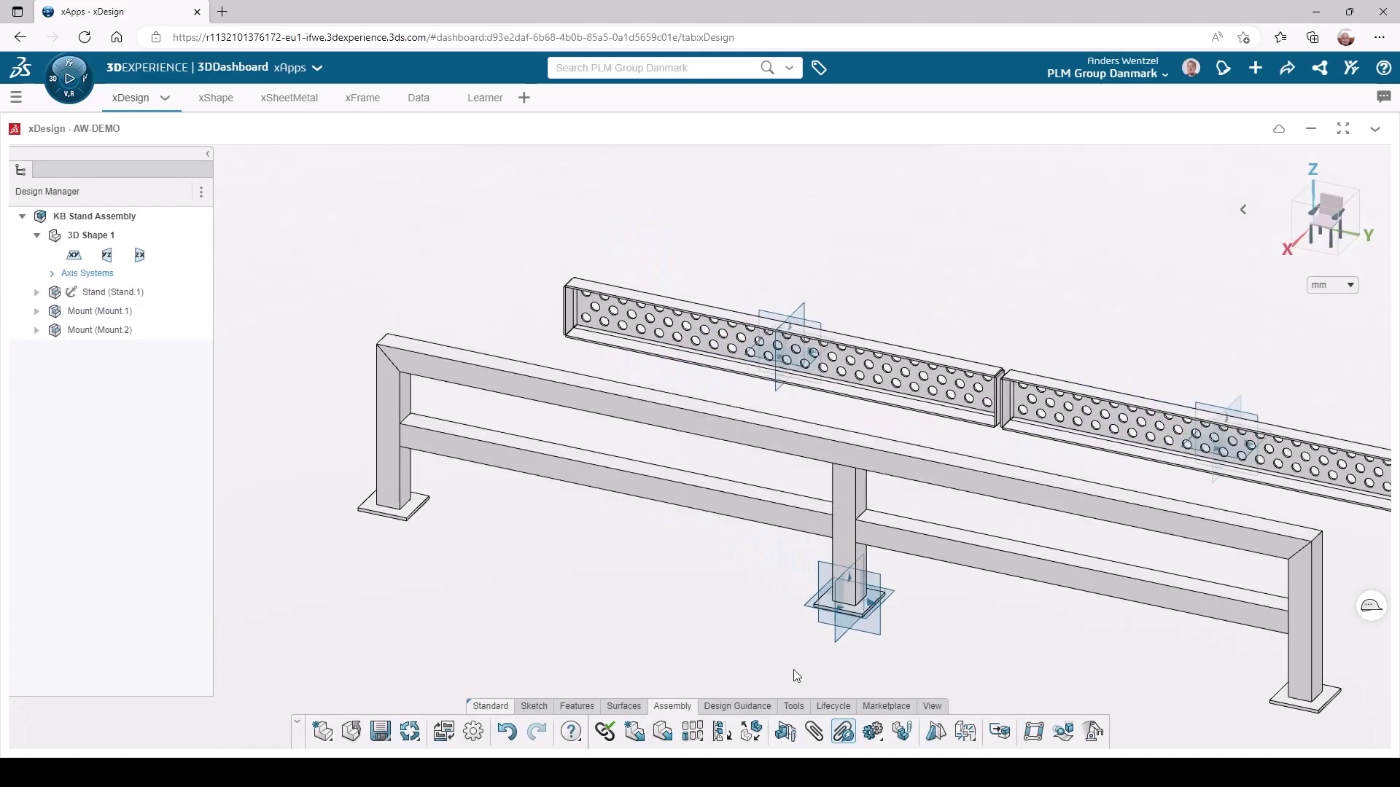
# Make the first mount's top face coincident with the stand beam face
pyautogui.click(814, 732)
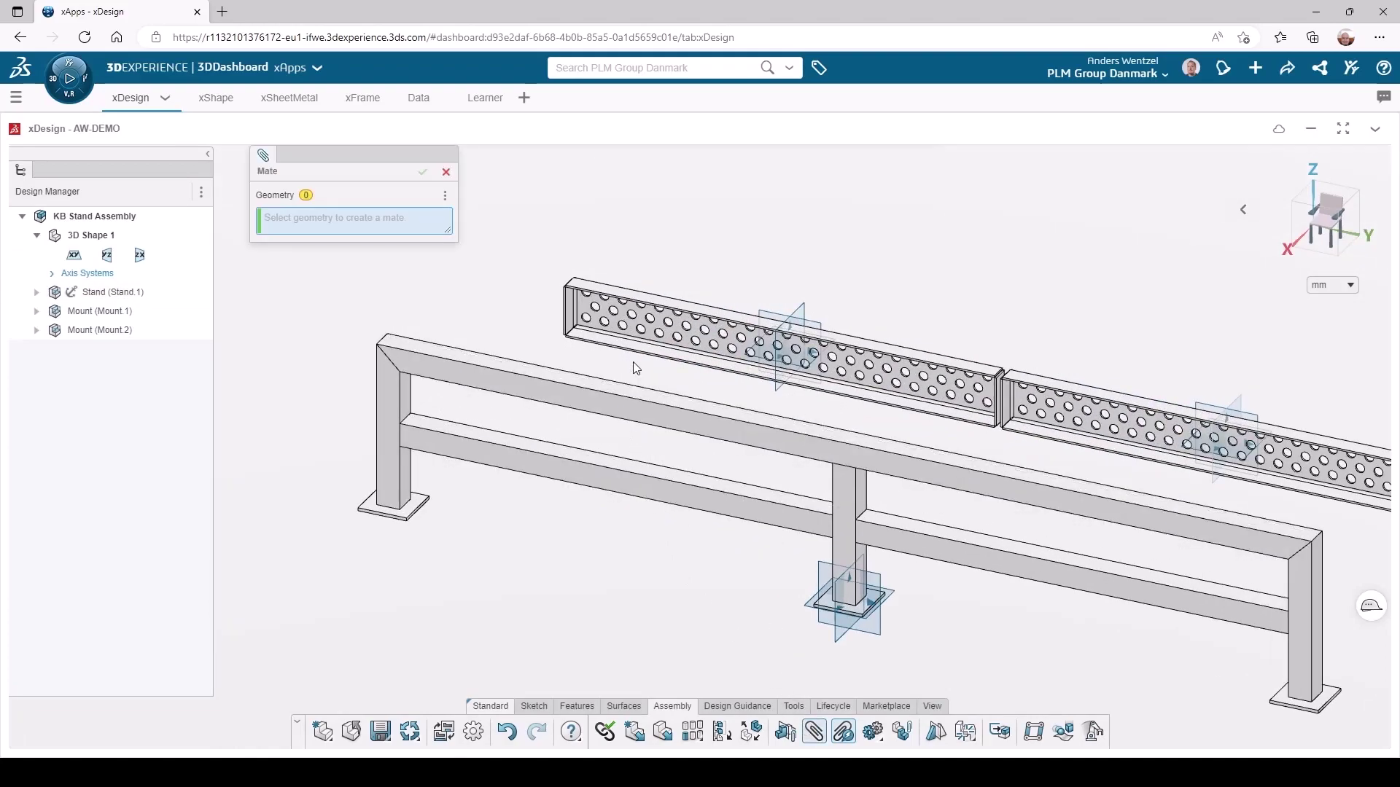
pyautogui.scroll(3, 633, 368)
pyautogui.click(608, 251)
pyautogui.moveTo(589, 365); pyautogui.dragTo(562, 420, button='middle')
pyautogui.click(566, 465)
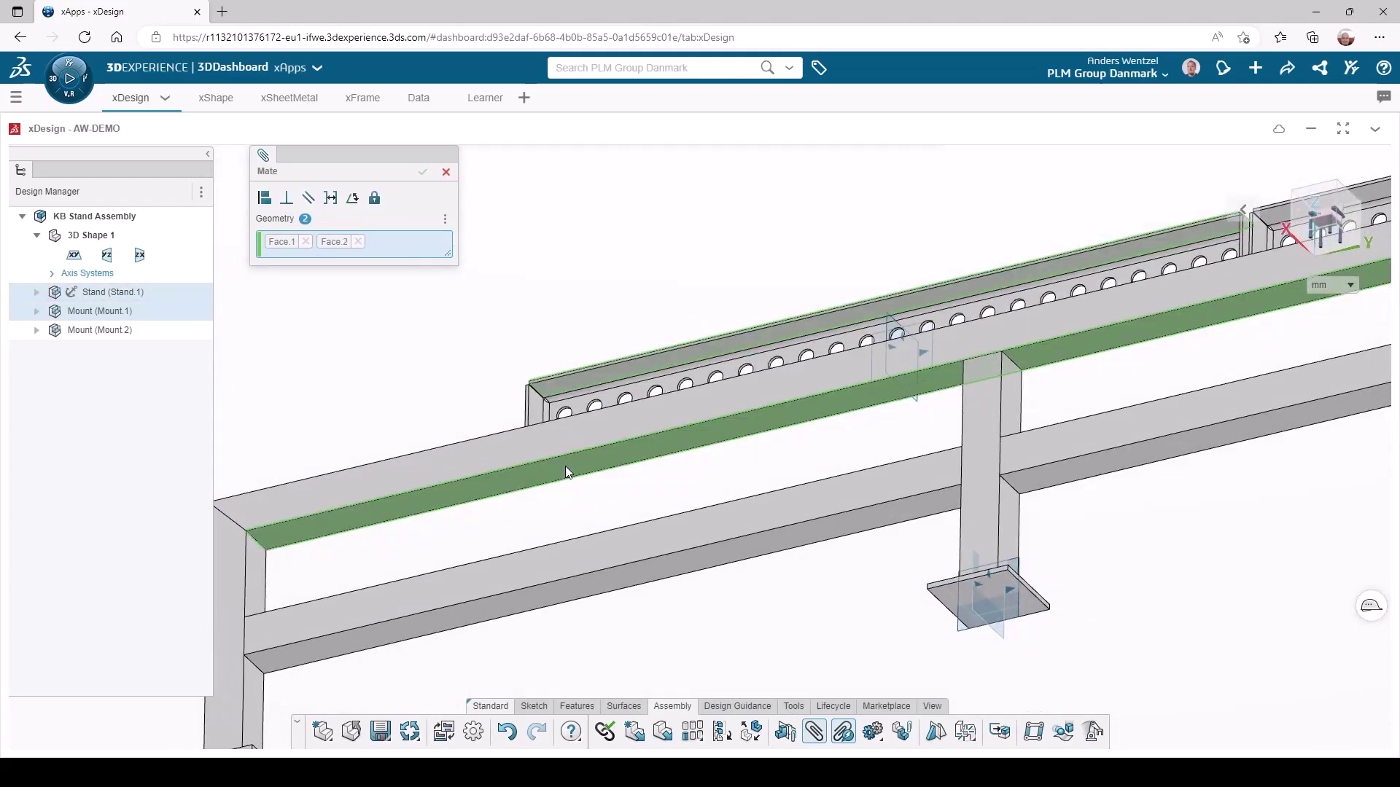
pyautogui.click(266, 201)
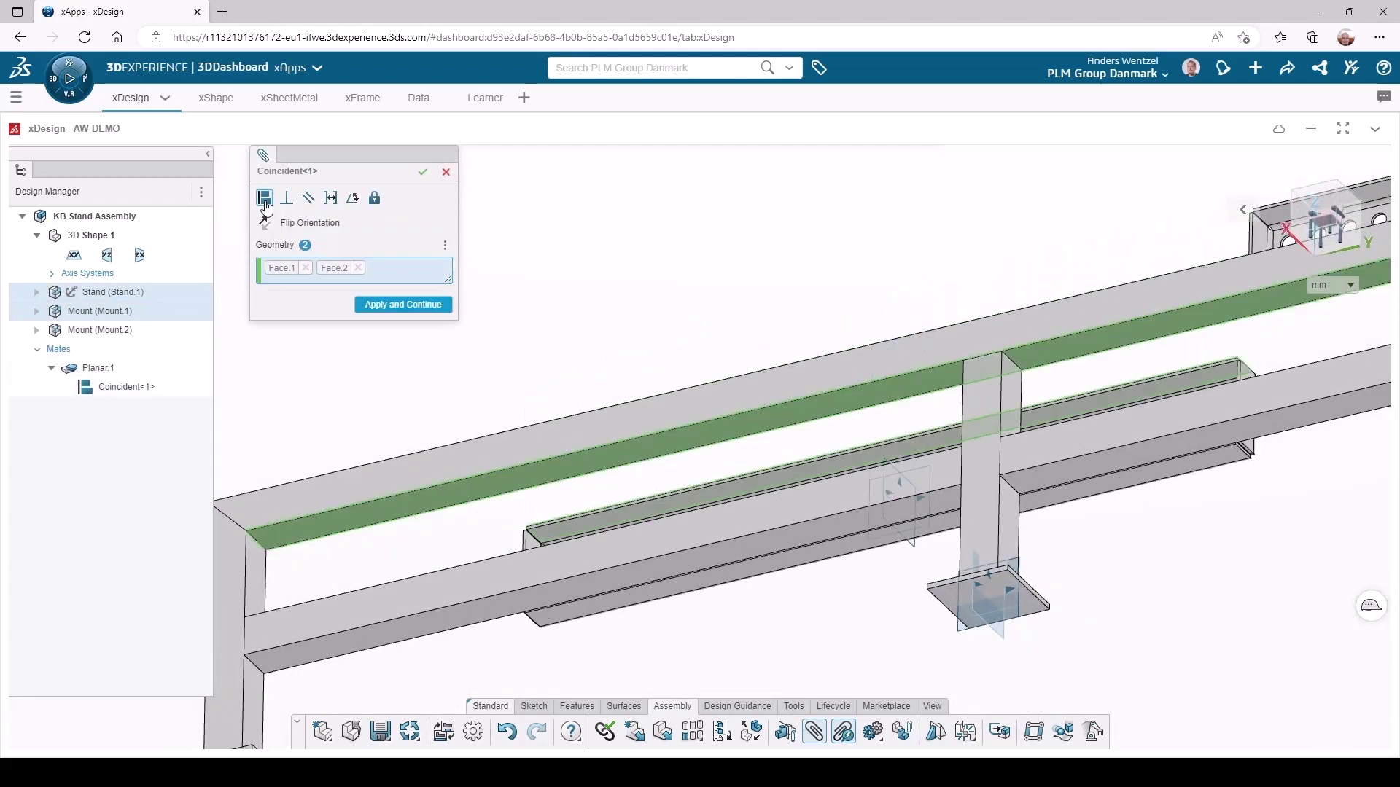
pyautogui.click(369, 301)
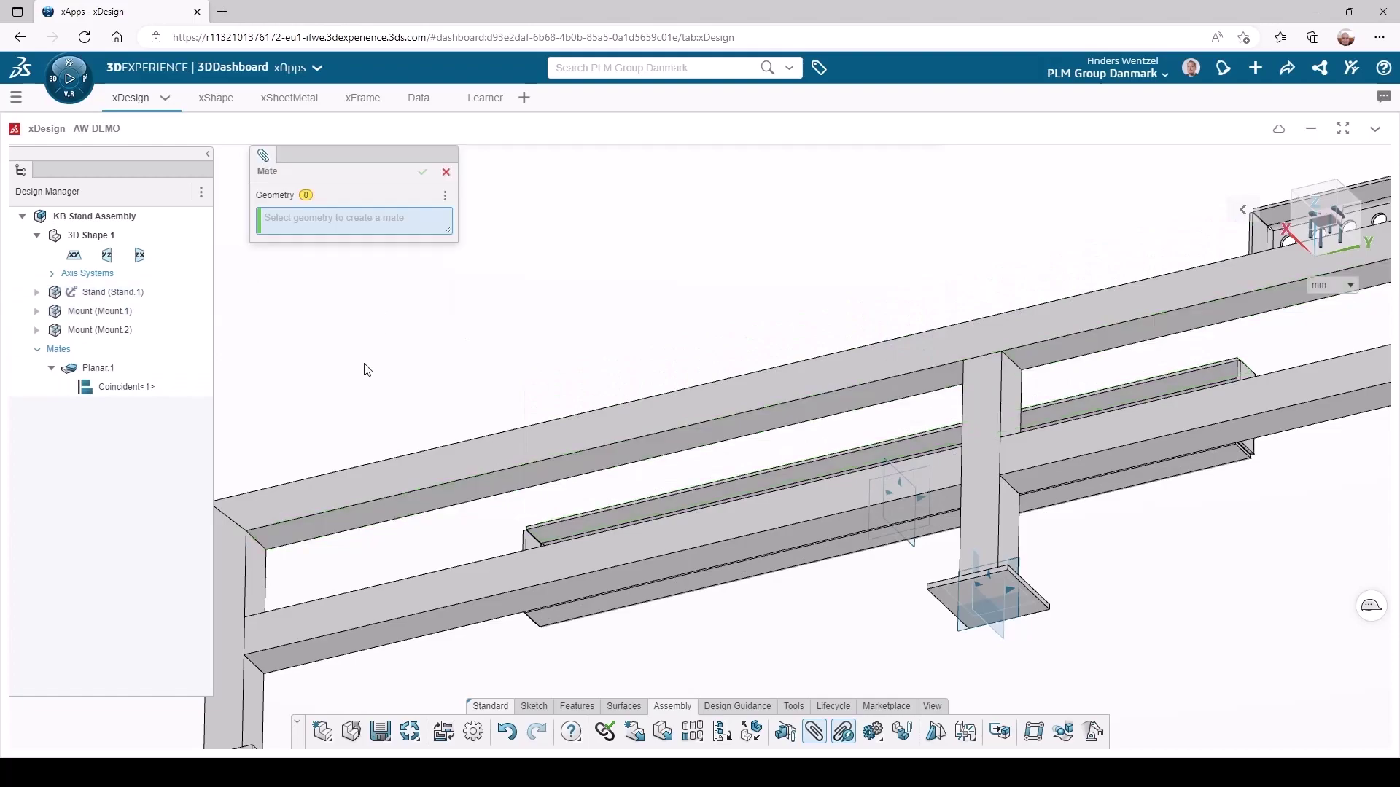
# Make the mount's end face coincident with the adjacent stand face
pyautogui.click(260, 573)
pyautogui.moveTo(435, 563); pyautogui.dragTo(480, 577, button='middle')
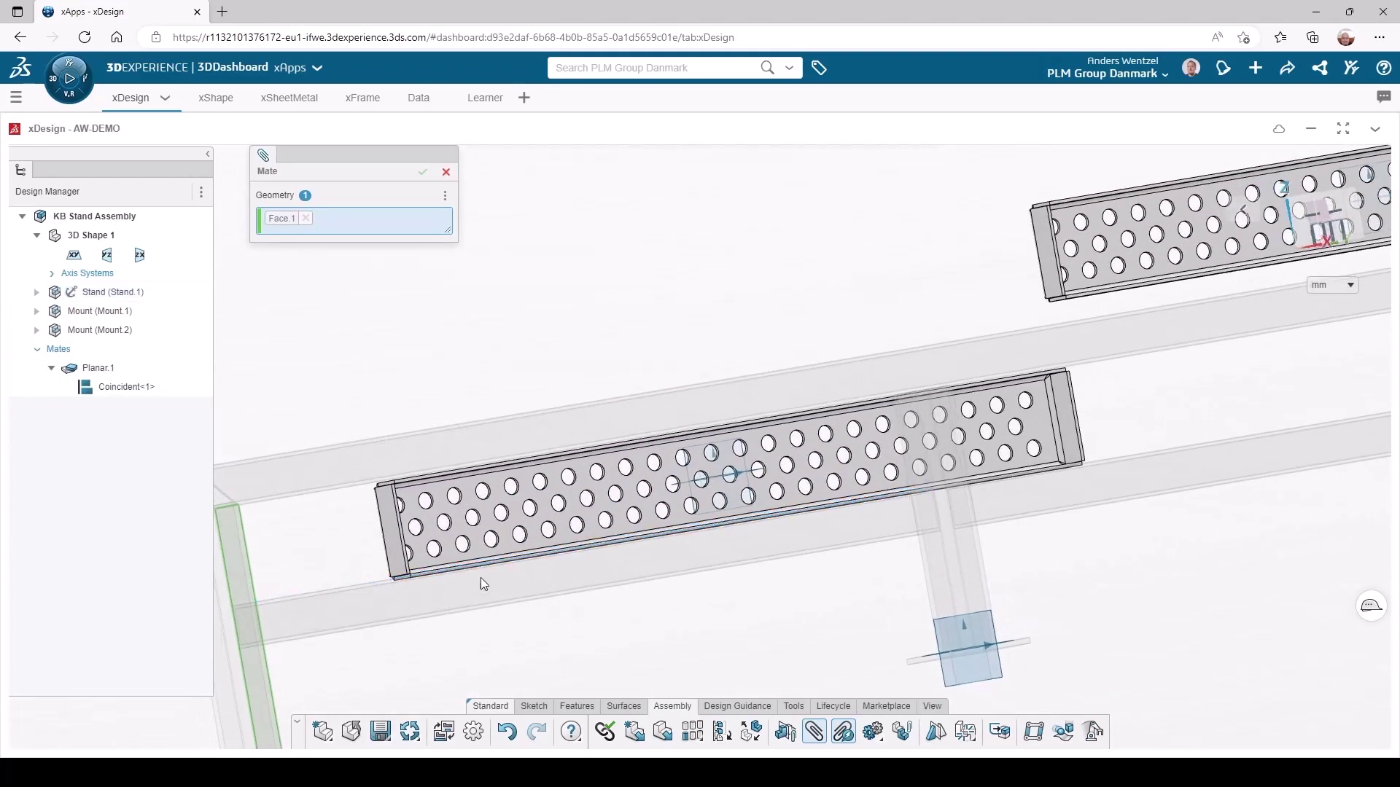
pyautogui.click(390, 516)
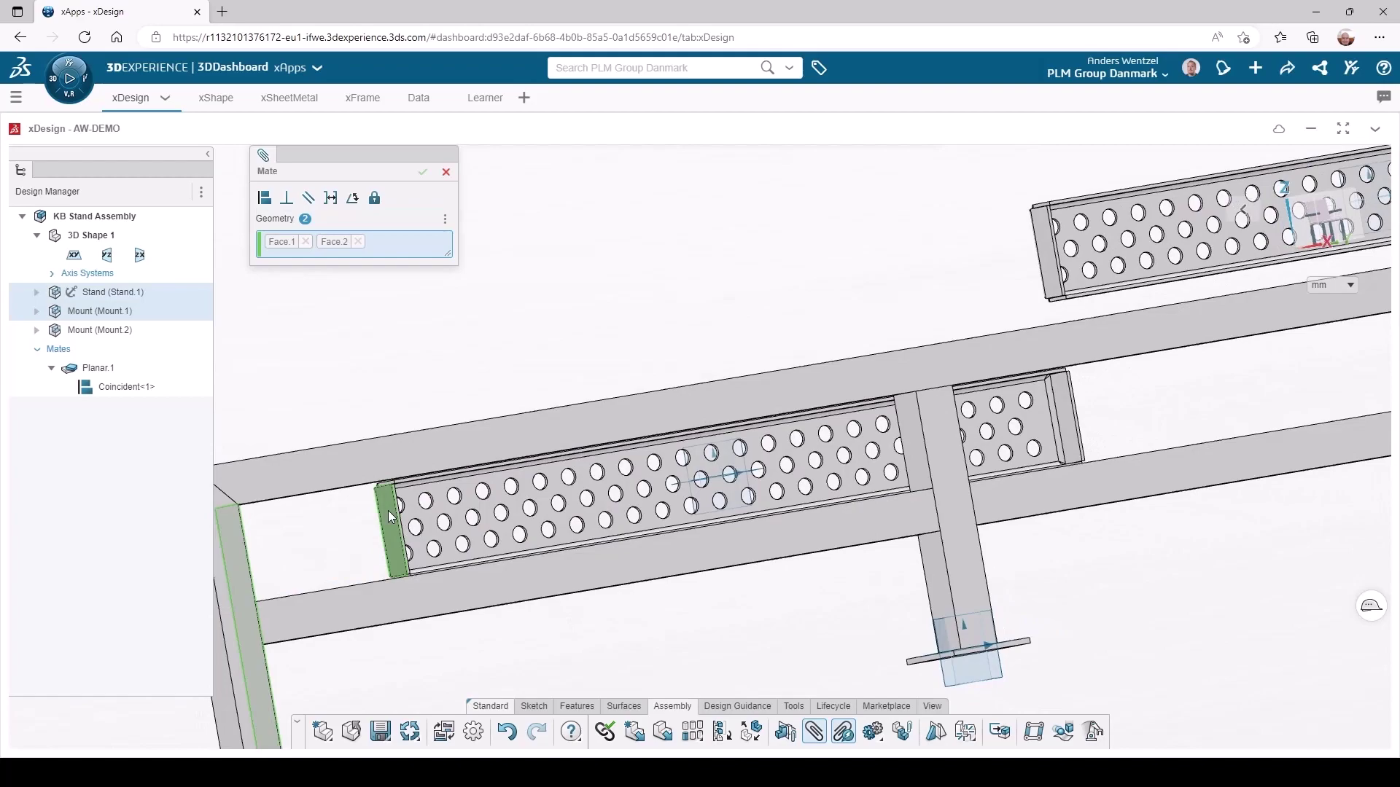
pyautogui.click(264, 199)
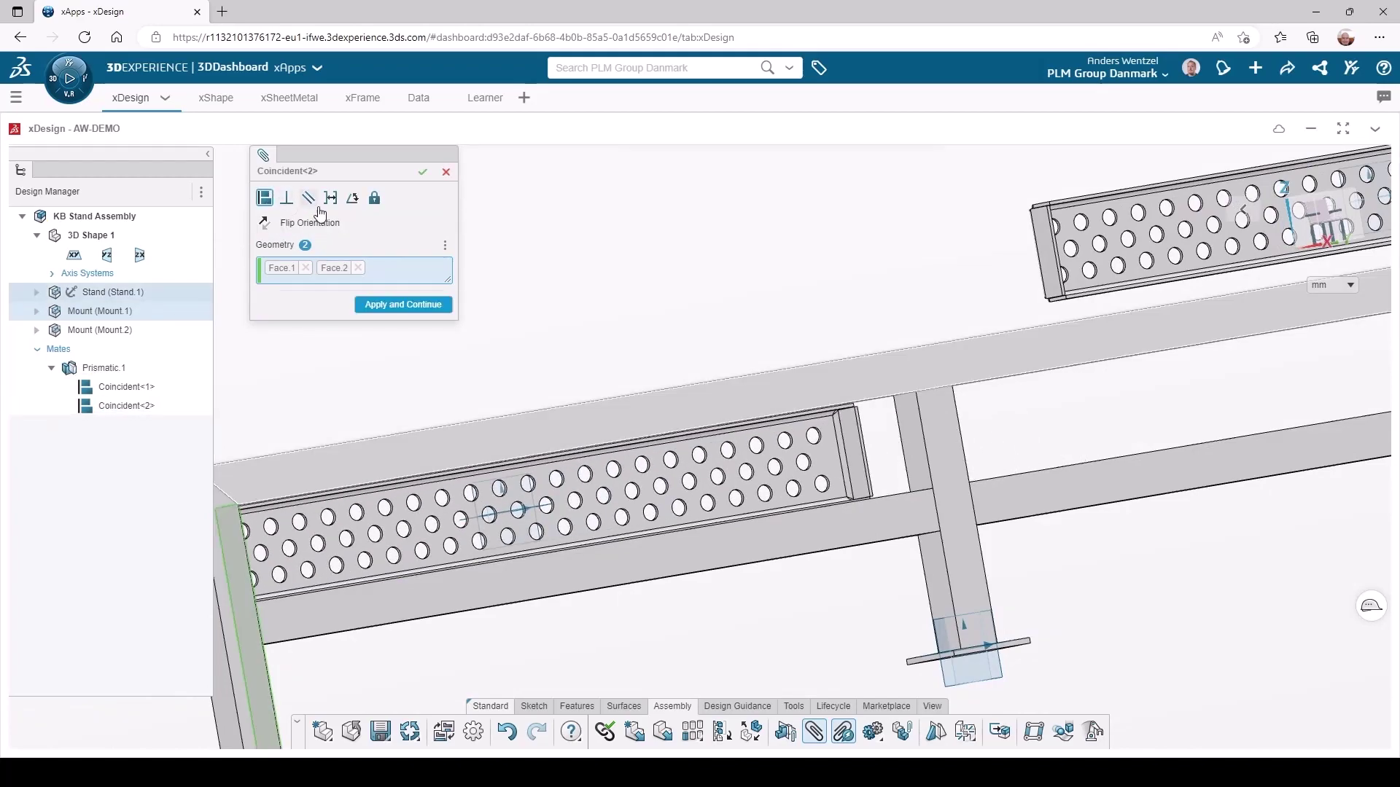
pyautogui.click(419, 312)
# Make the stand's top rail face coincident with the mount's front perforated face, completing Rigid.1
pyautogui.scroll(-3, 522, 365)
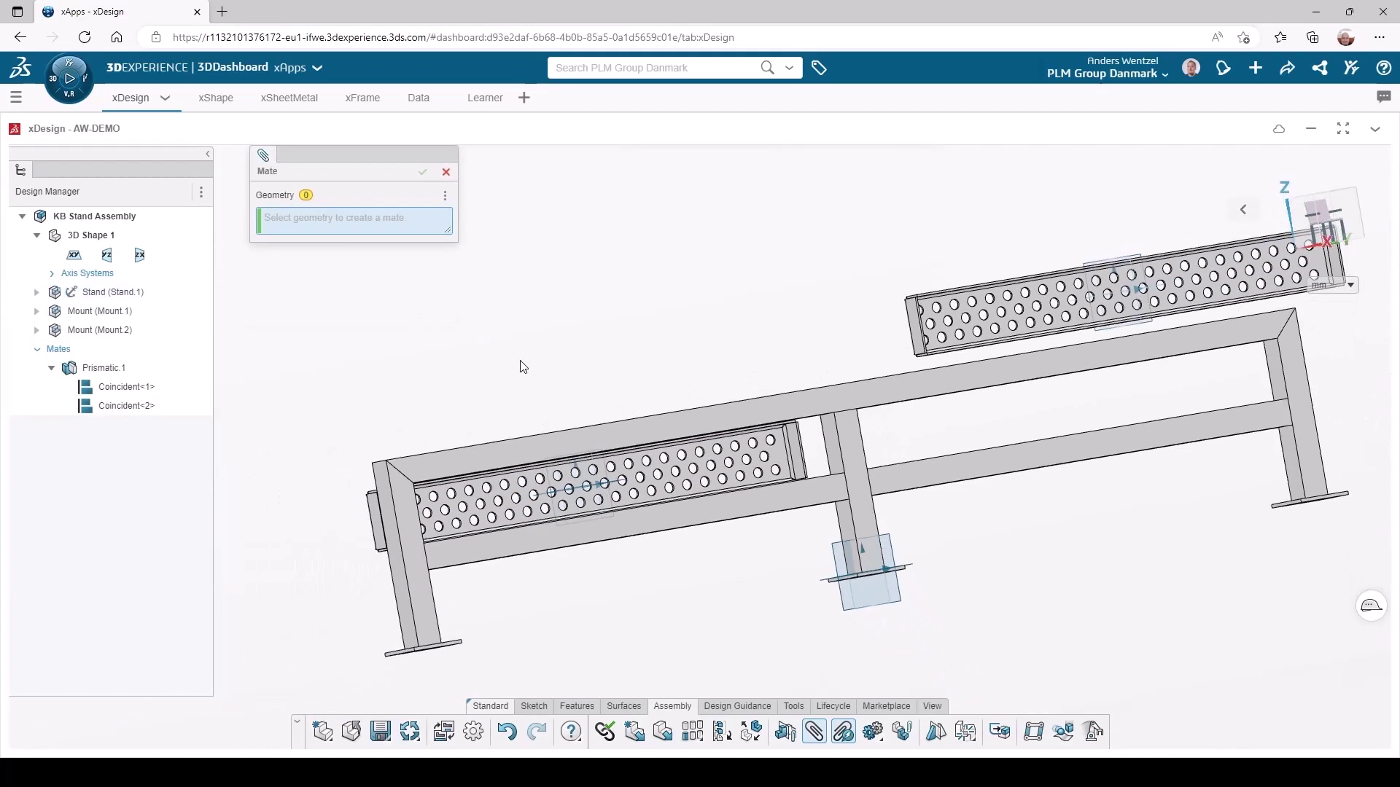
pyautogui.moveTo(522, 365); pyautogui.dragTo(626, 396, button='middle')
pyautogui.scroll(5, 838, 445)
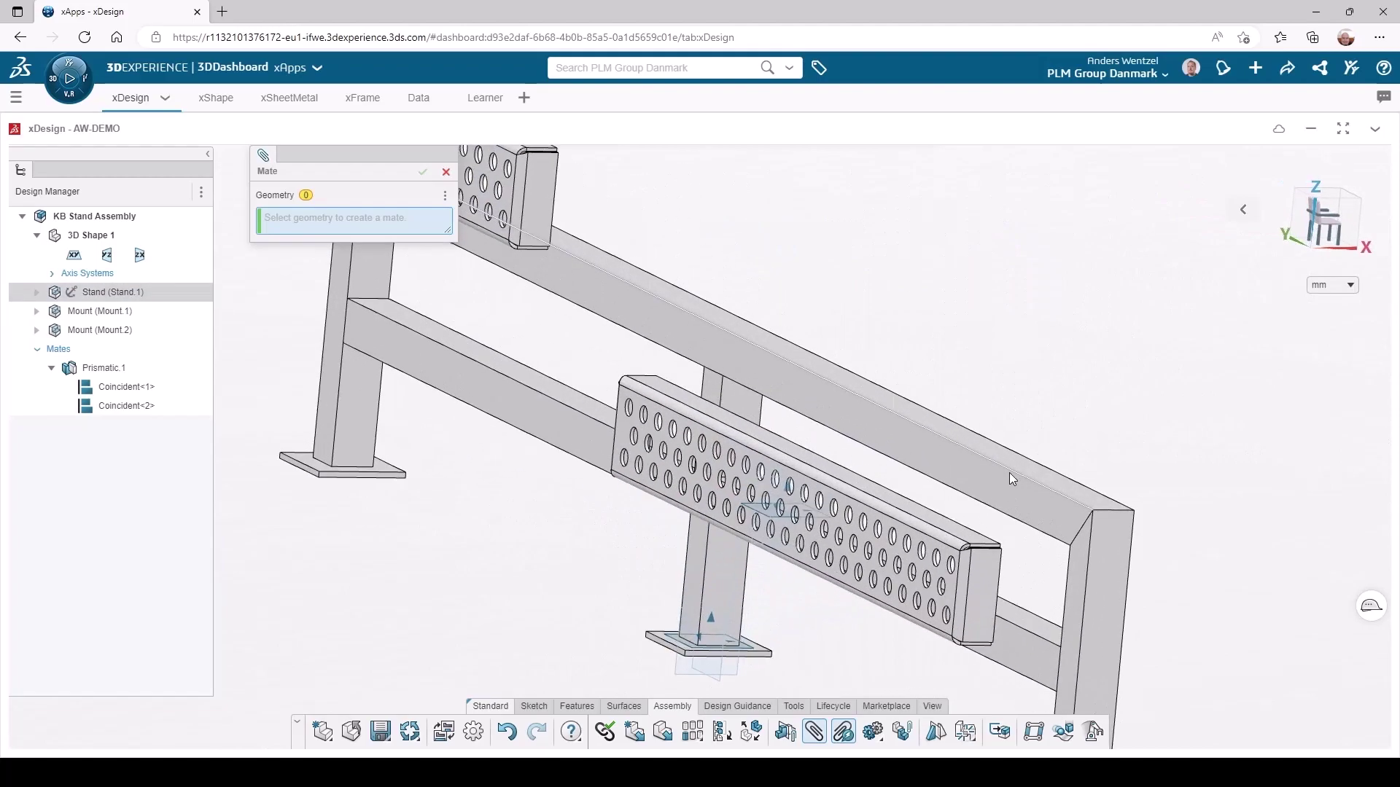
pyautogui.click(971, 476)
pyautogui.click(944, 576)
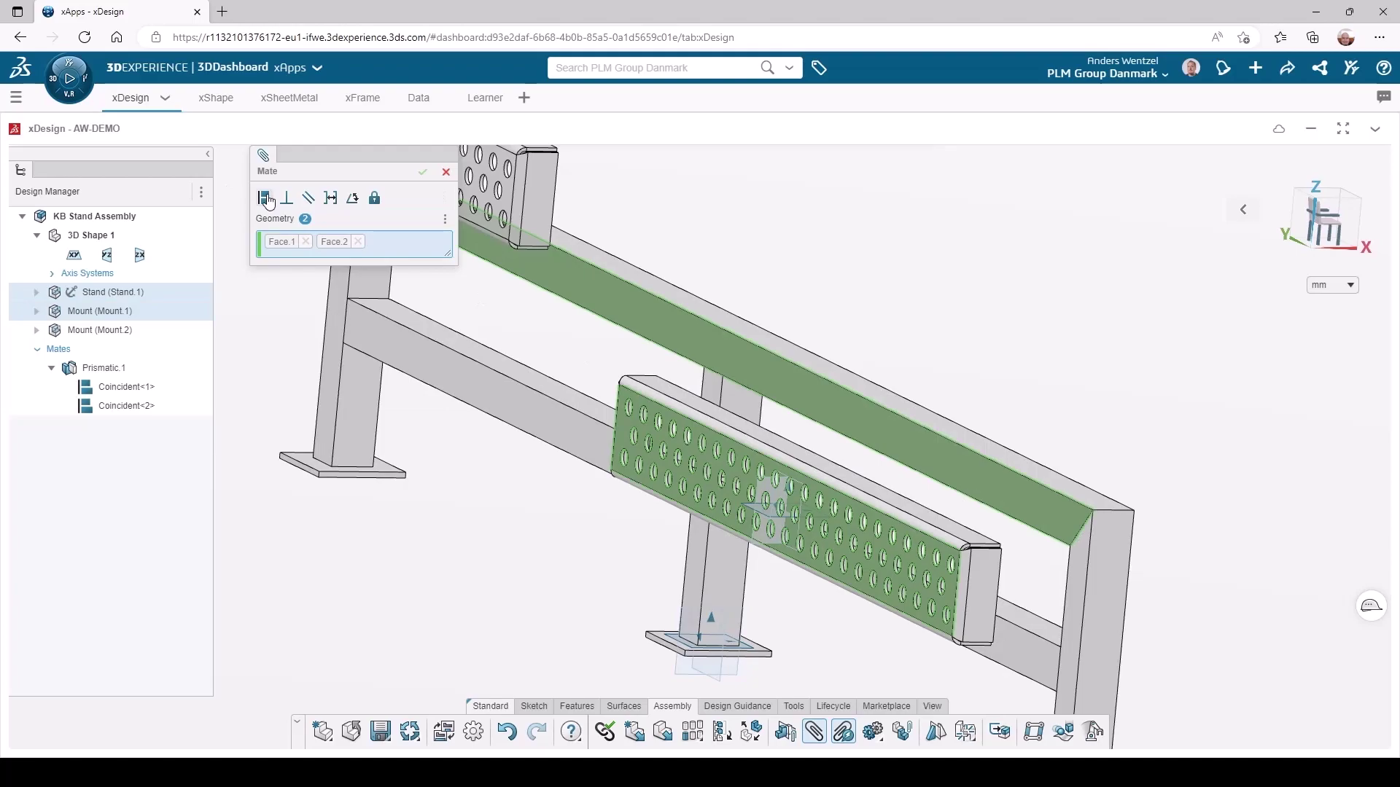
pyautogui.click(265, 198)
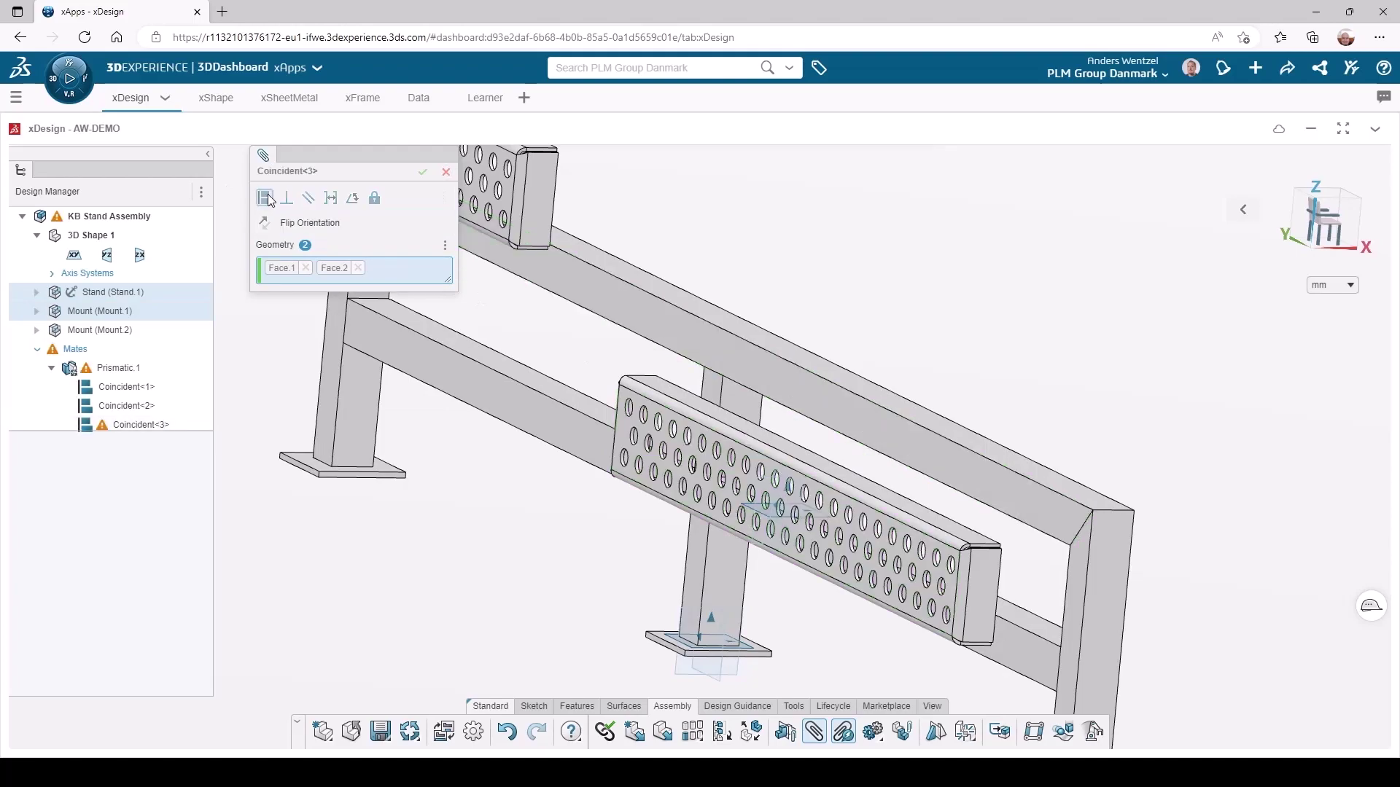
pyautogui.click(423, 173)
pyautogui.moveTo(805, 244); pyautogui.dragTo(881, 328, button='middle')
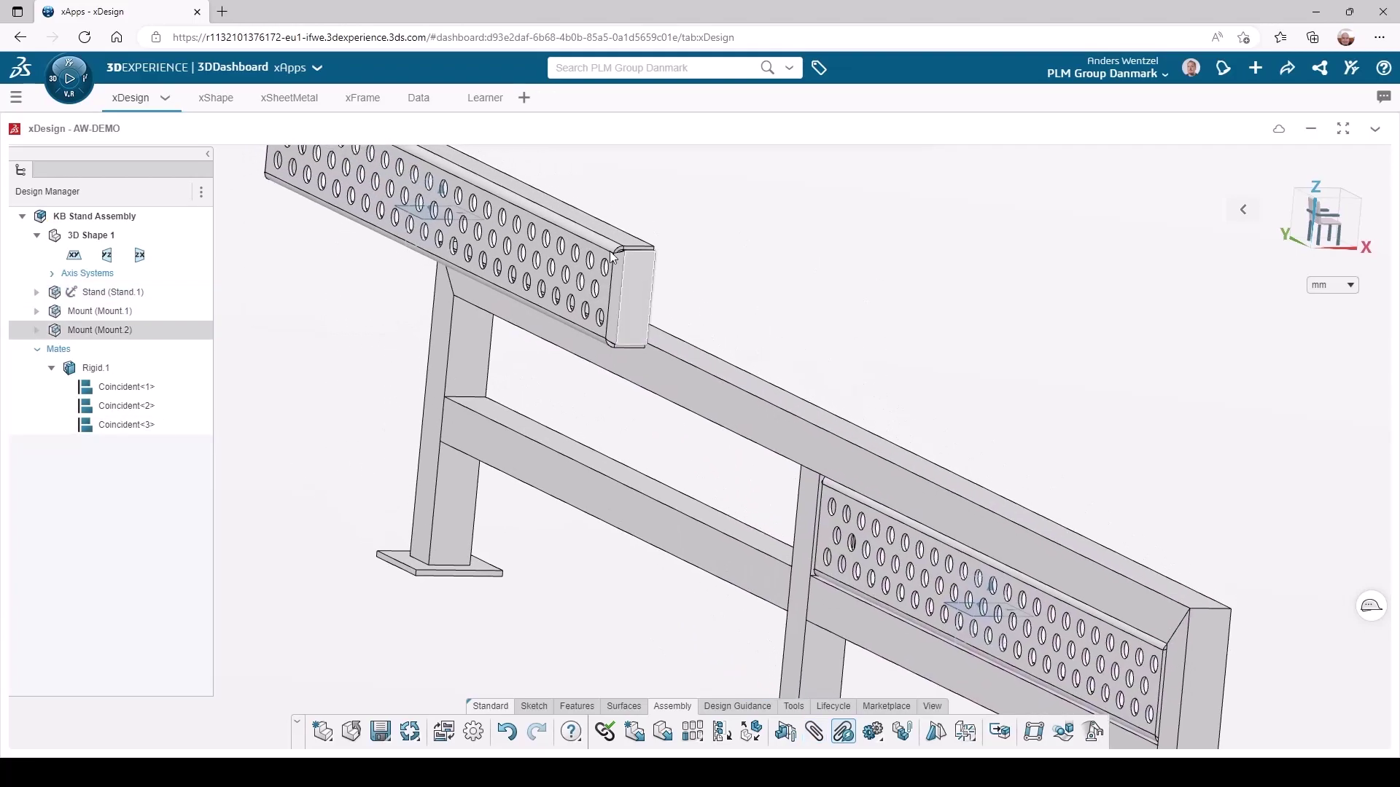
# Mate the upper mount flat against the stand's lower crossbar and its top edge to the crossbar top
pyautogui.click(602, 261)
pyautogui.click(609, 500)
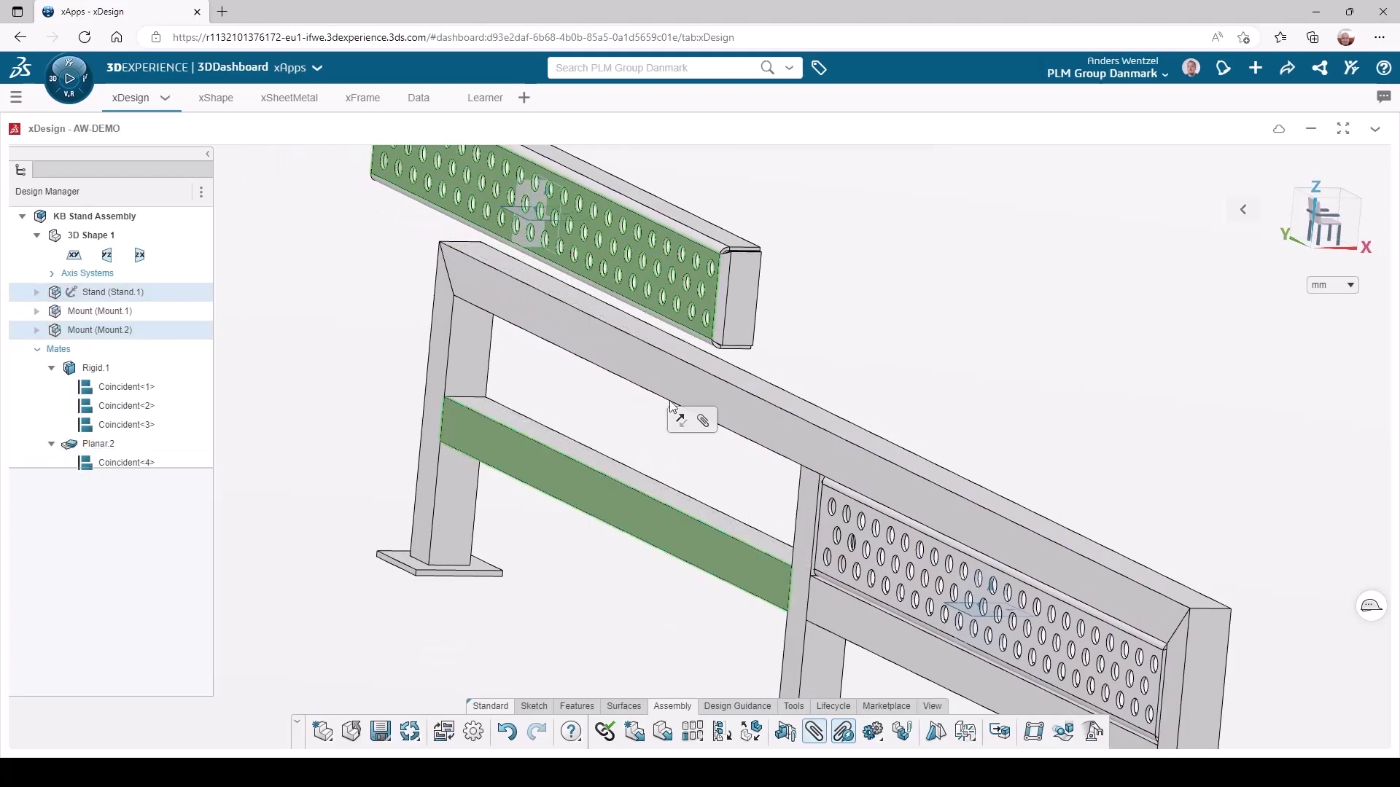
pyautogui.click(674, 416)
pyautogui.click(728, 243)
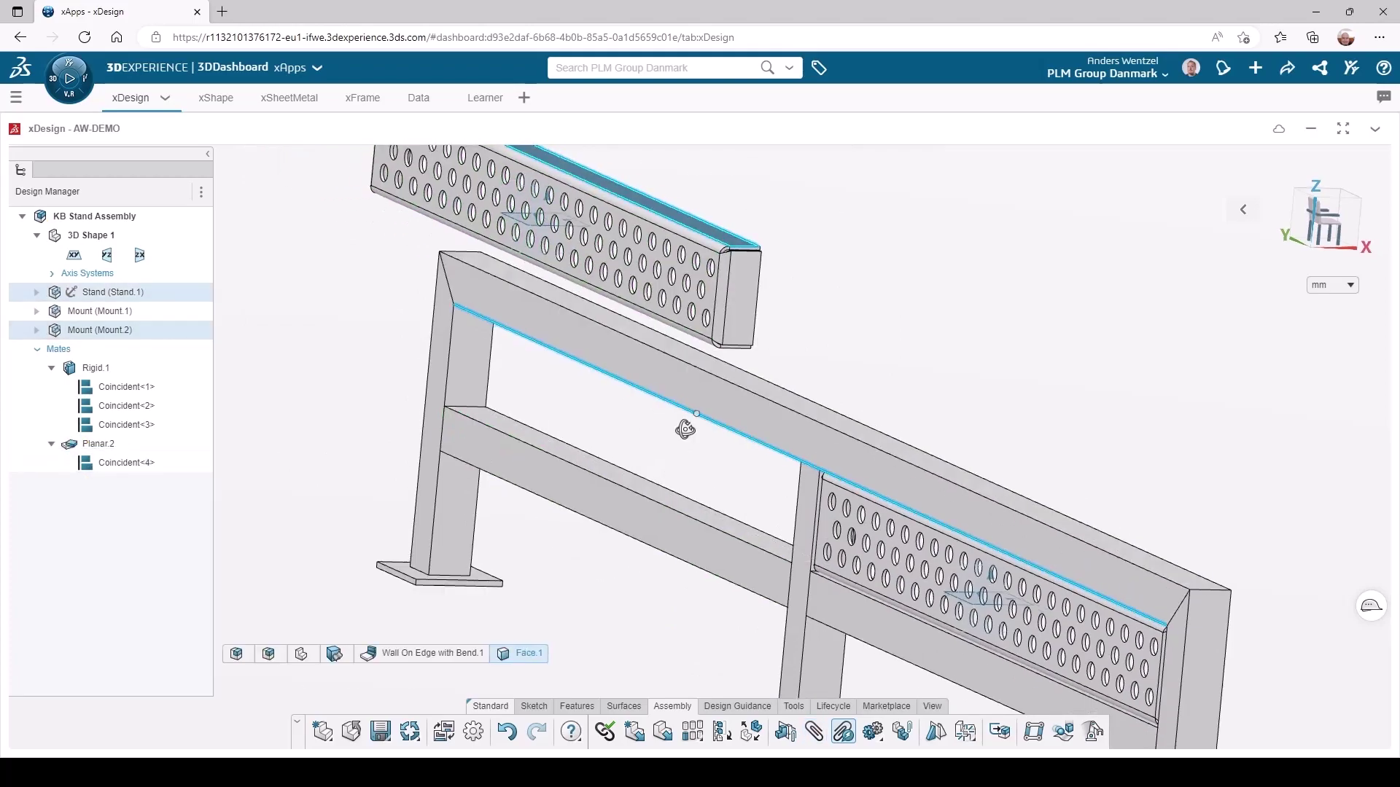
pyautogui.moveTo(681, 427); pyautogui.dragTo(713, 426, button='middle')
pyautogui.click(716, 431)
pyautogui.click(753, 392)
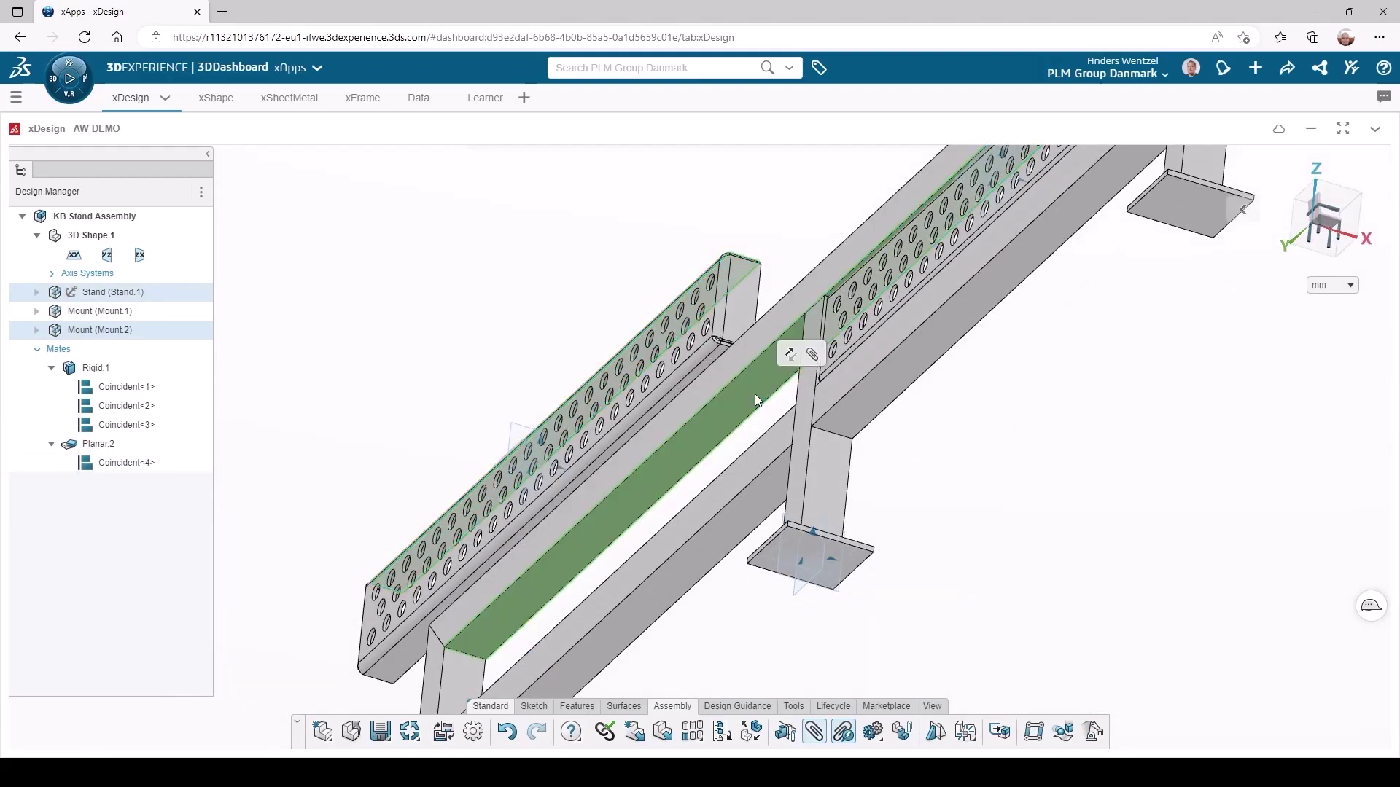
# Make the upper mount's end face coincident with the central upright, then return to the Data dashboard
pyautogui.click(727, 436)
pyautogui.moveTo(728, 435); pyautogui.dragTo(826, 377, button='middle')
pyautogui.click(826, 377)
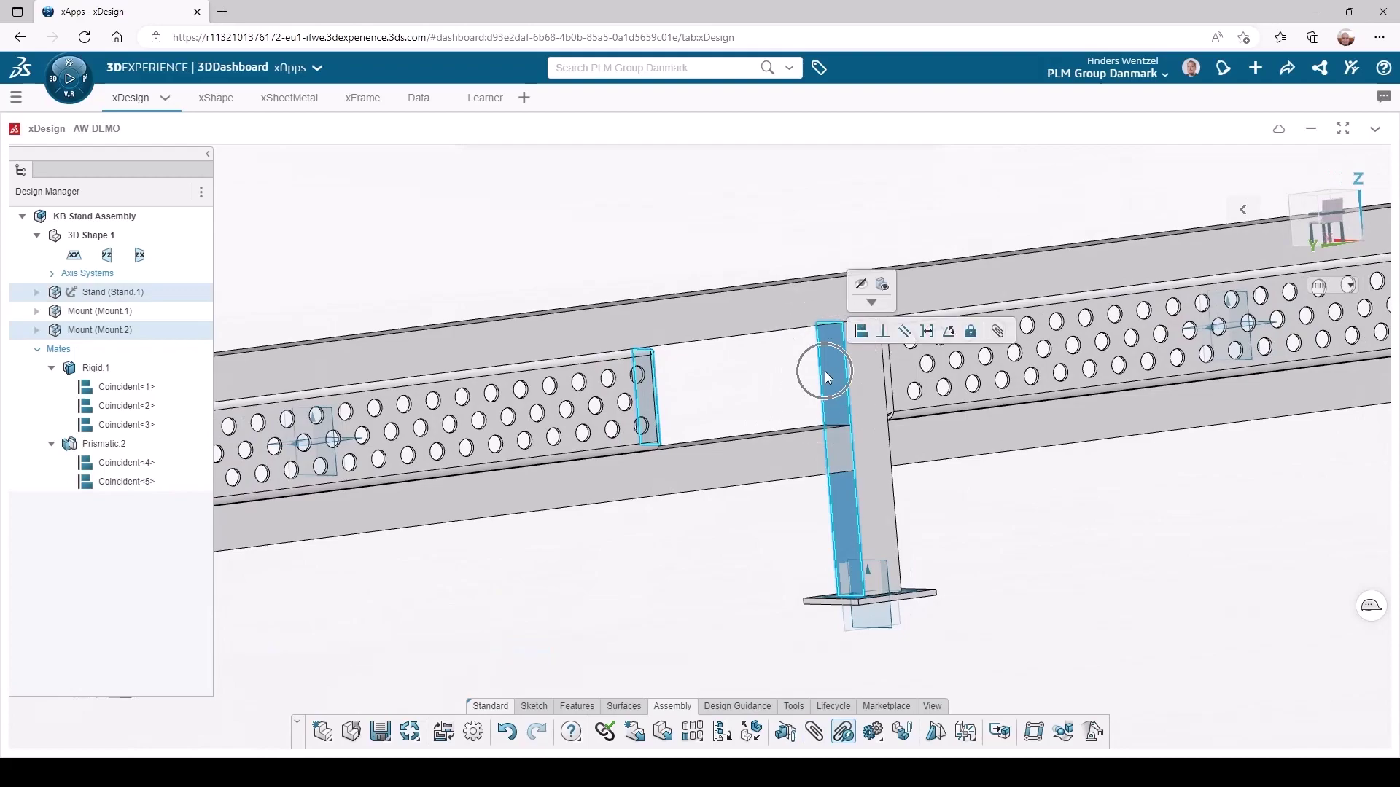
pyautogui.click(858, 331)
pyautogui.scroll(-5, 857, 334)
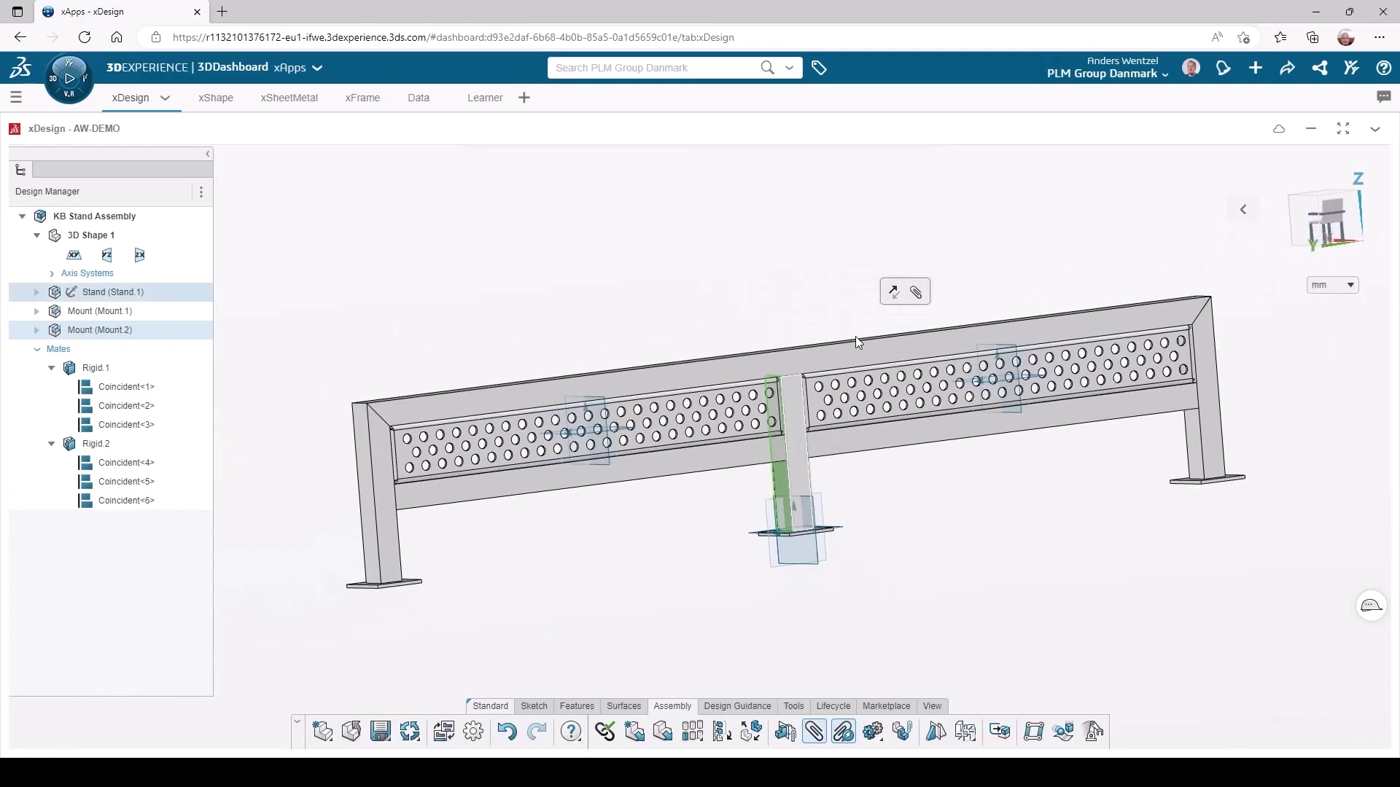
pyautogui.moveTo(857, 334); pyautogui.dragTo(590, 303, button='middle')
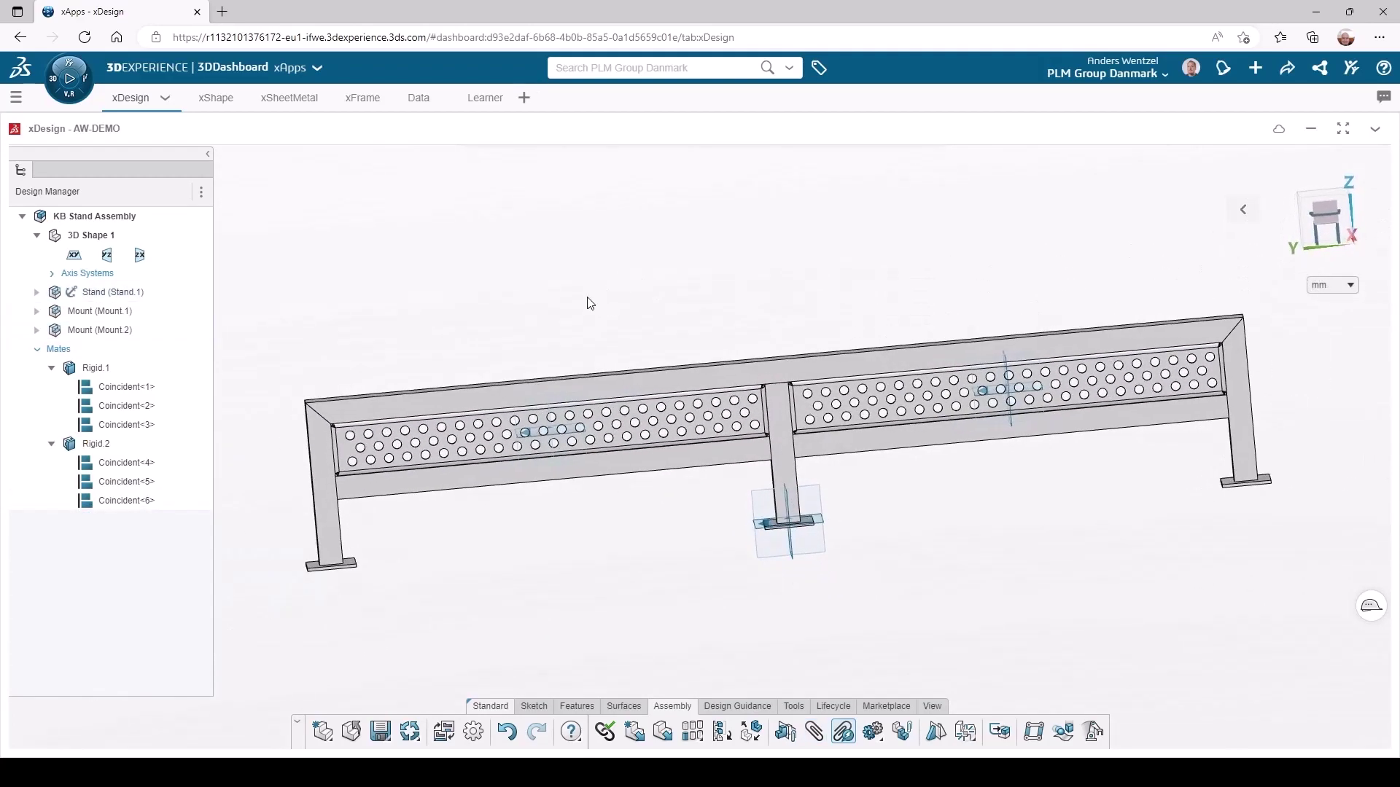
pyautogui.click(421, 108)
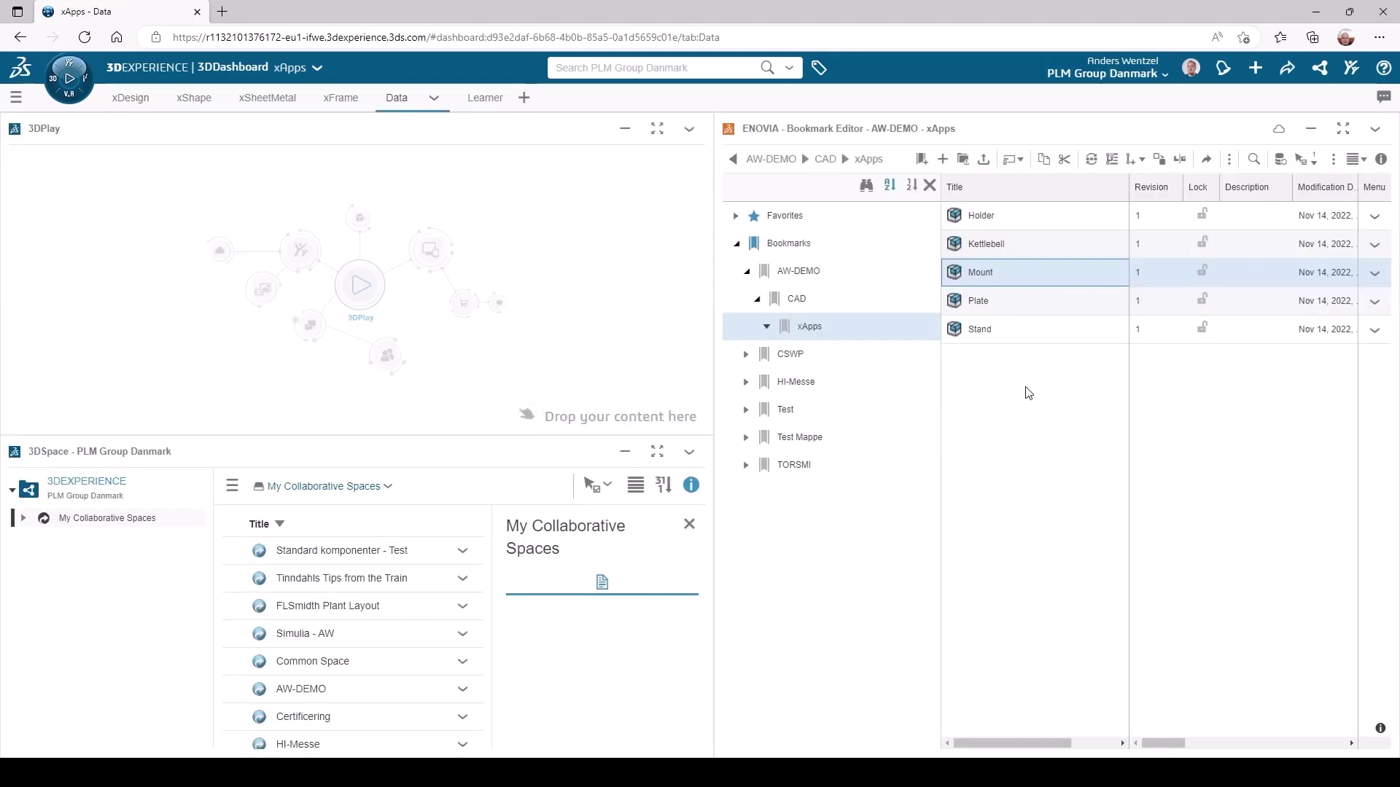
# Insert the Plate part into the assembly as Plate.1 beside the stand
pyautogui.moveTo(982, 300); pyautogui.dragTo(114, 96)
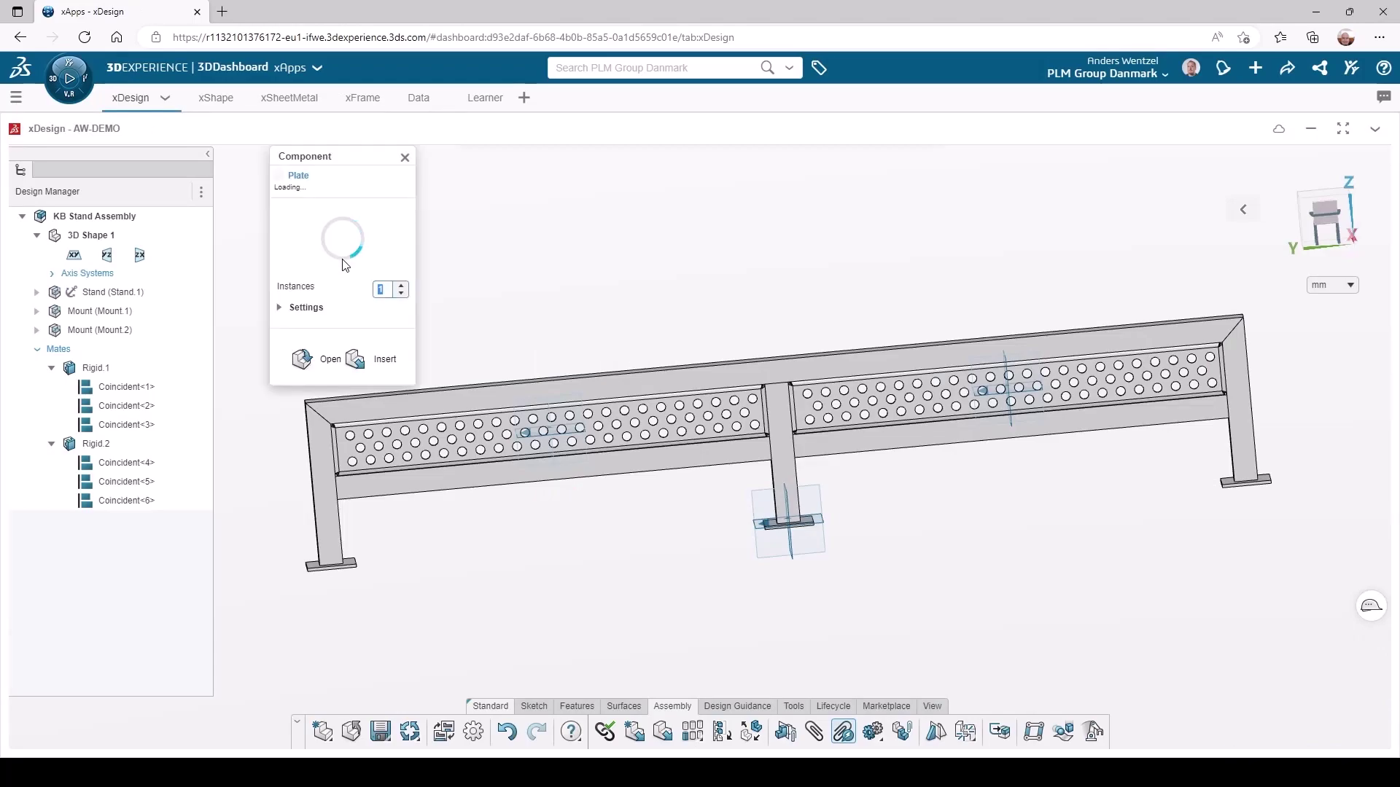
pyautogui.click(360, 362)
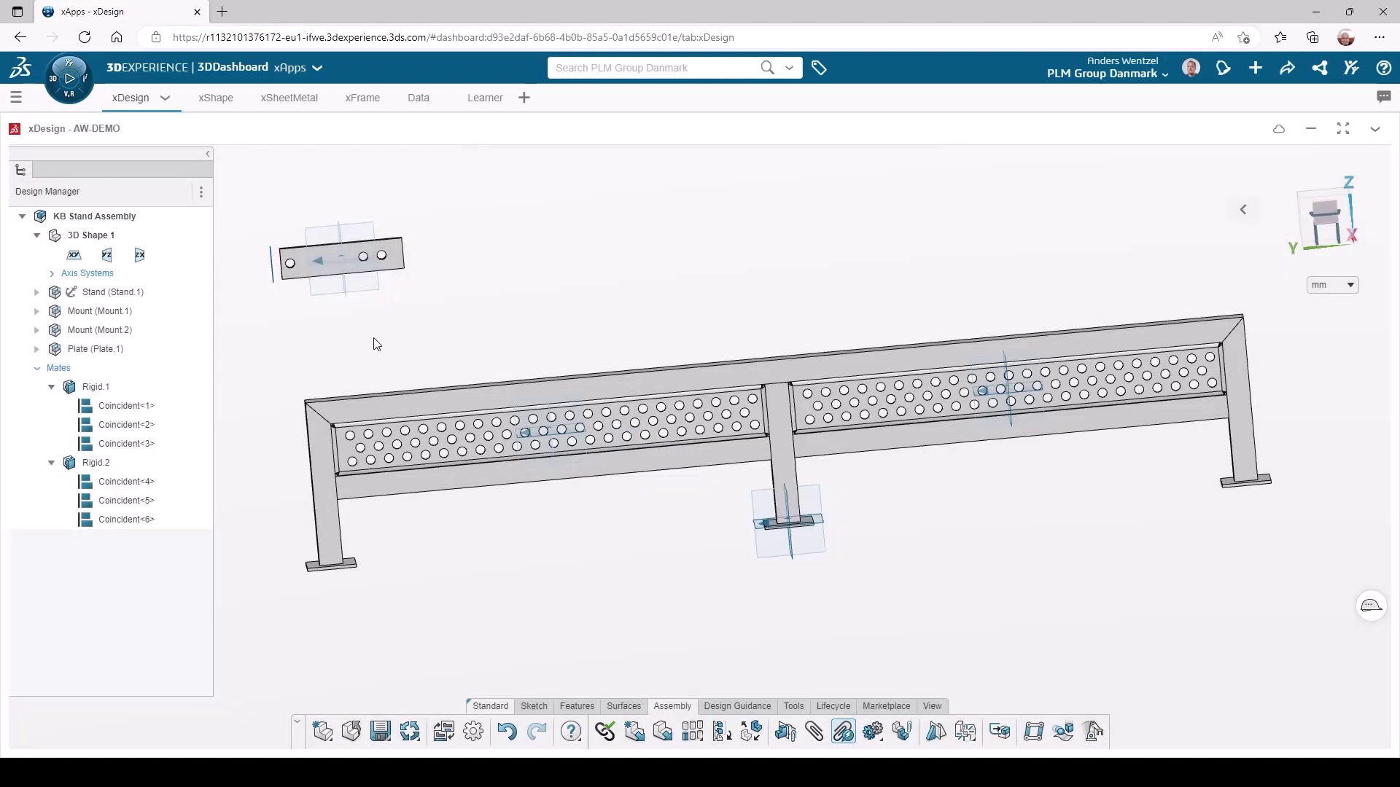
pyautogui.scroll(-2, 375, 334)
pyautogui.moveTo(378, 334); pyautogui.dragTo(469, 339, button='middle')
# Make a plate hole concentric with the mount's cylindrical pin
pyautogui.scroll(-3, 469, 339)
pyautogui.click(432, 290)
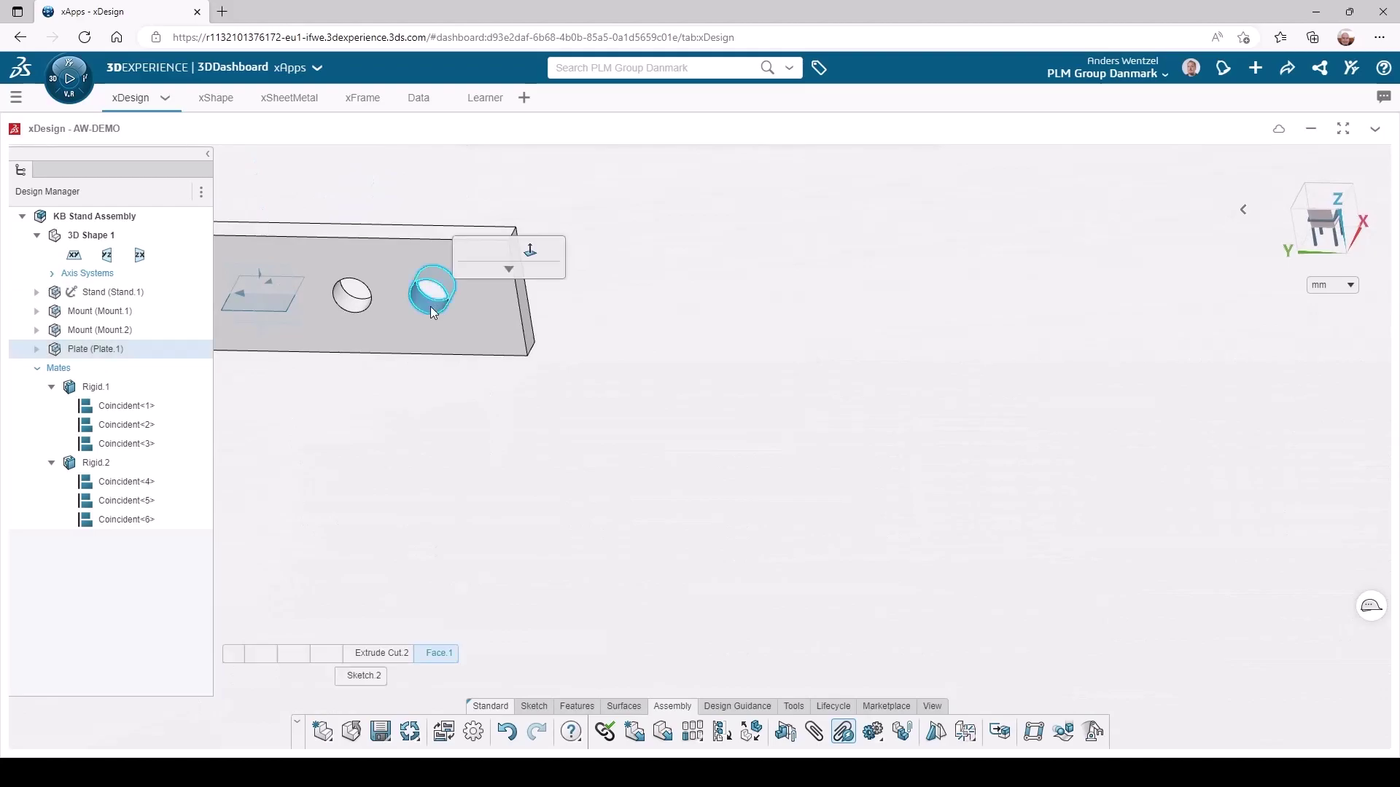
pyautogui.scroll(-3, 531, 469)
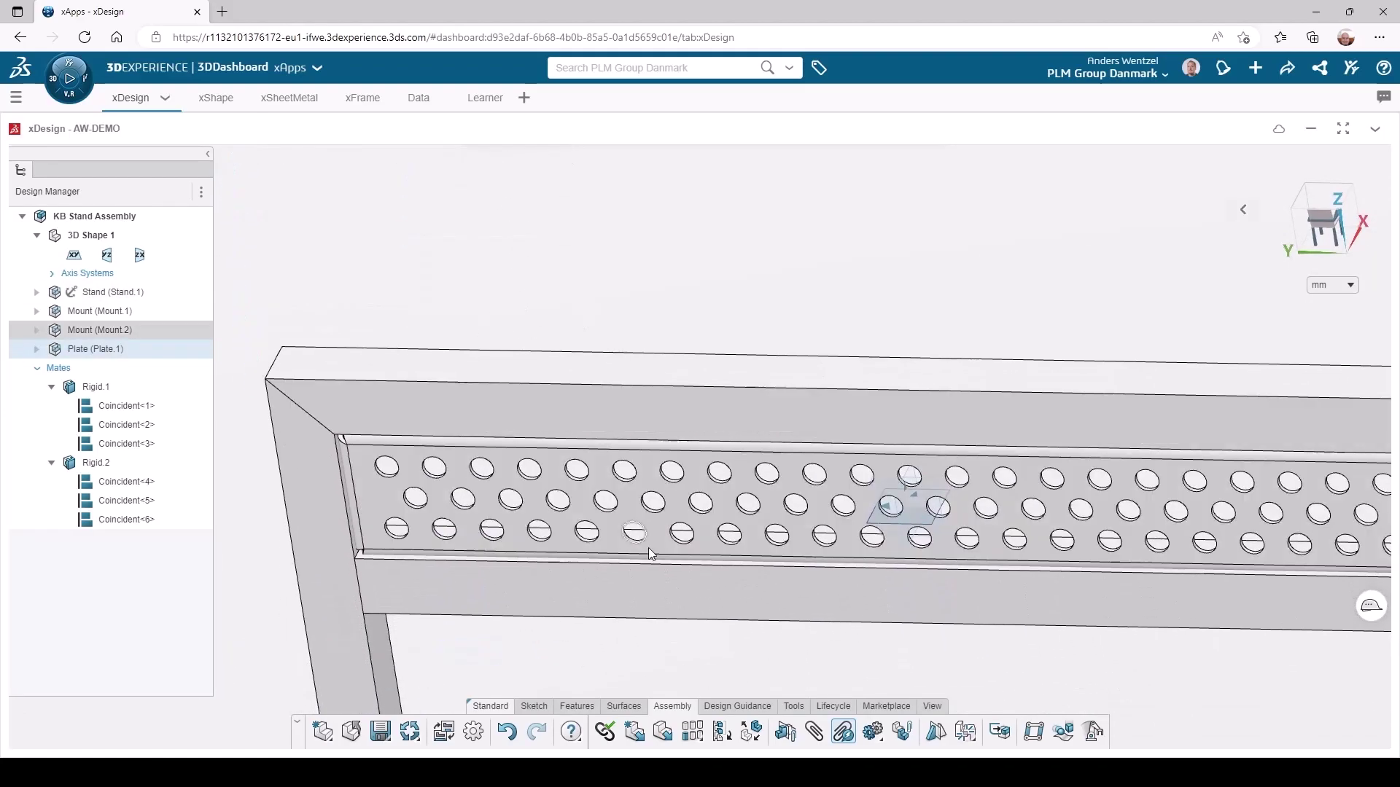
pyautogui.scroll(-3, 614, 513)
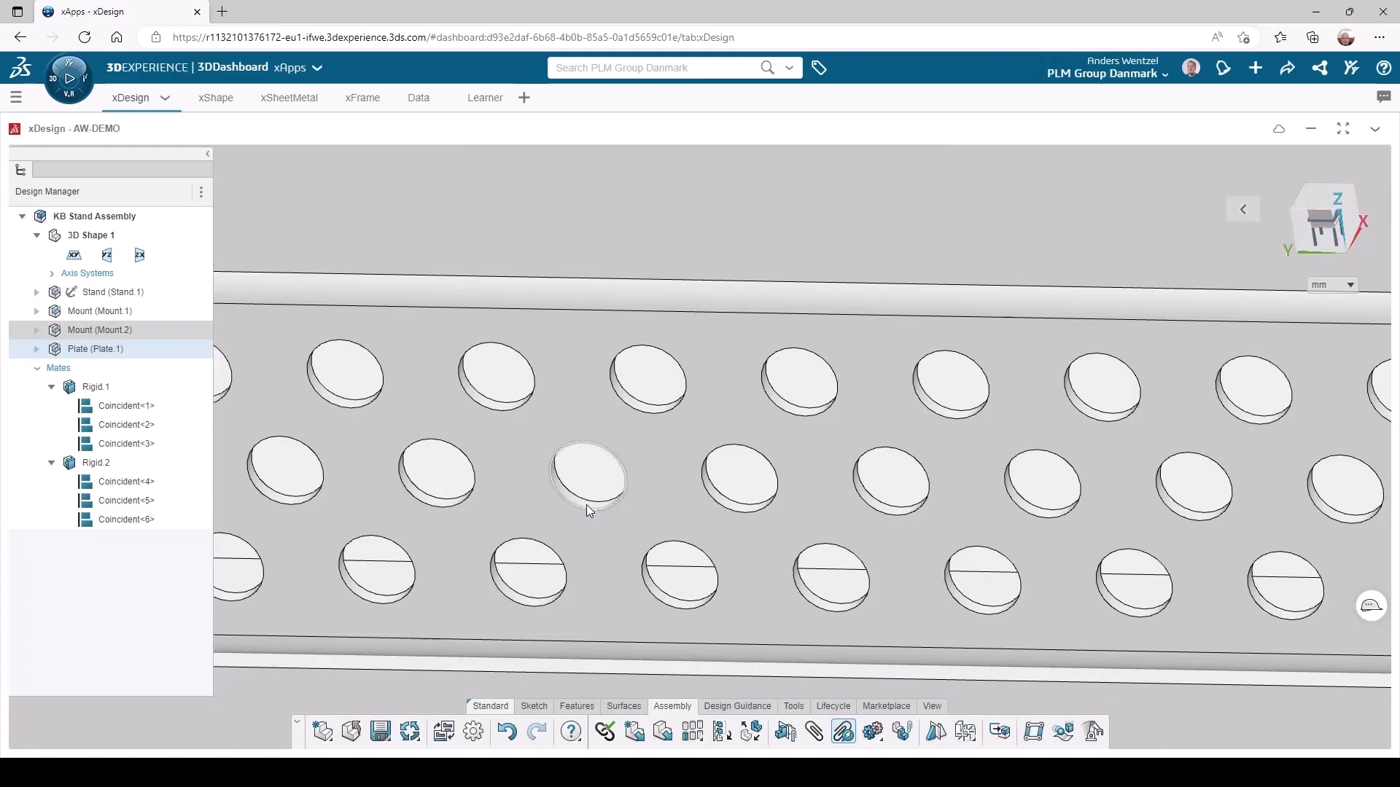
pyautogui.click(585, 505)
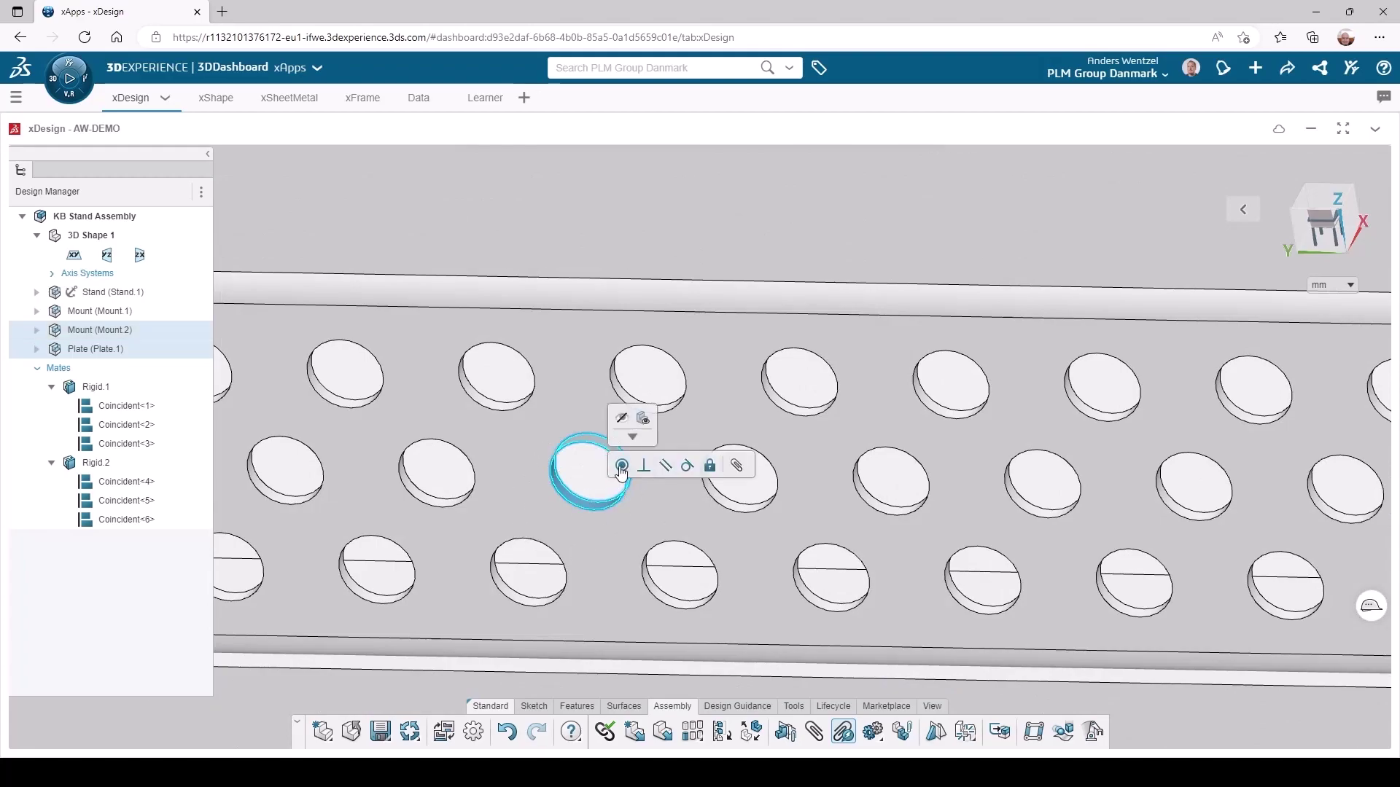
pyautogui.click(621, 465)
# Make the plate face coincident with the stand's rail face
pyautogui.scroll(5, 619, 465)
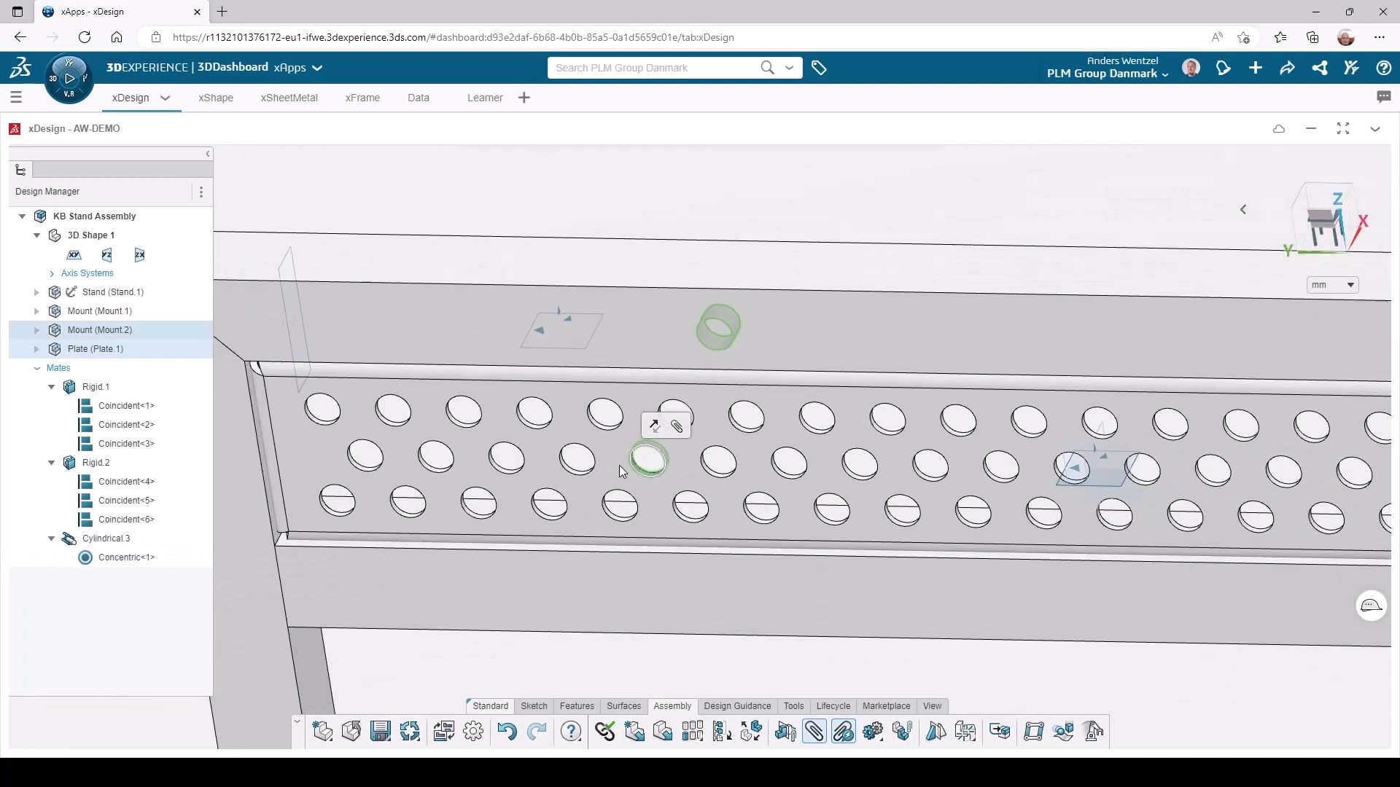
pyautogui.moveTo(675, 584); pyautogui.dragTo(751, 465, button='middle')
pyautogui.moveTo(723, 379); pyautogui.dragTo(688, 608)
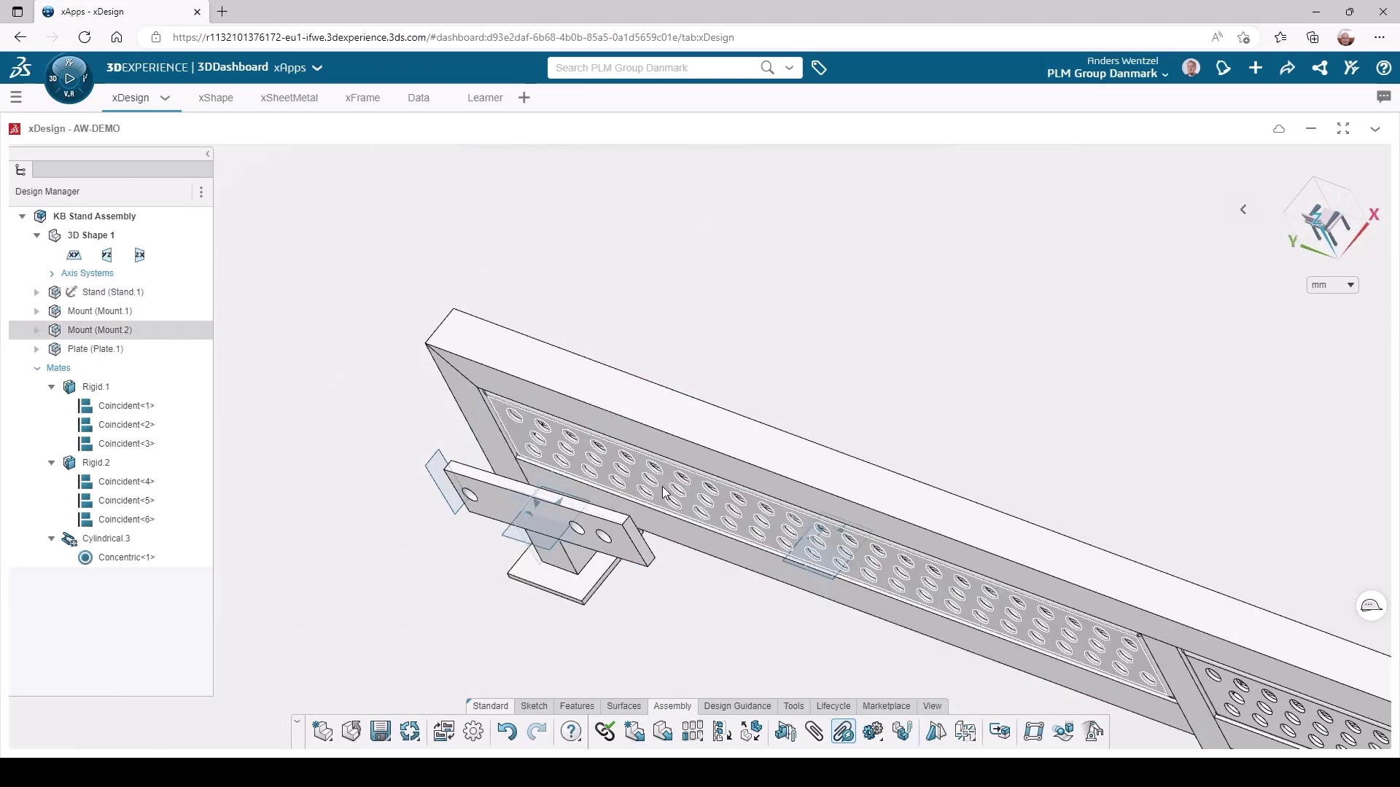
pyautogui.moveTo(689, 608); pyautogui.dragTo(613, 576, button='middle')
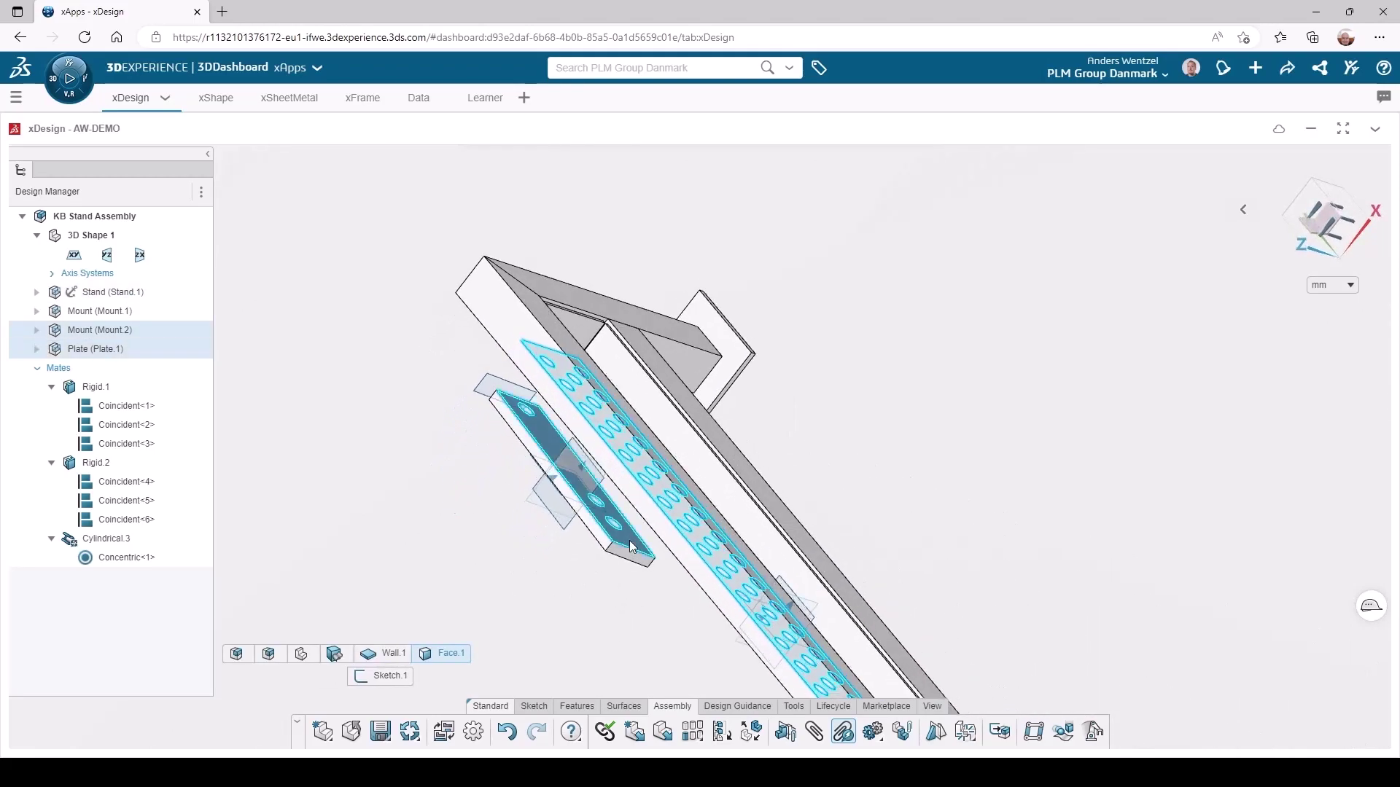
pyautogui.click(633, 536)
pyautogui.click(665, 502)
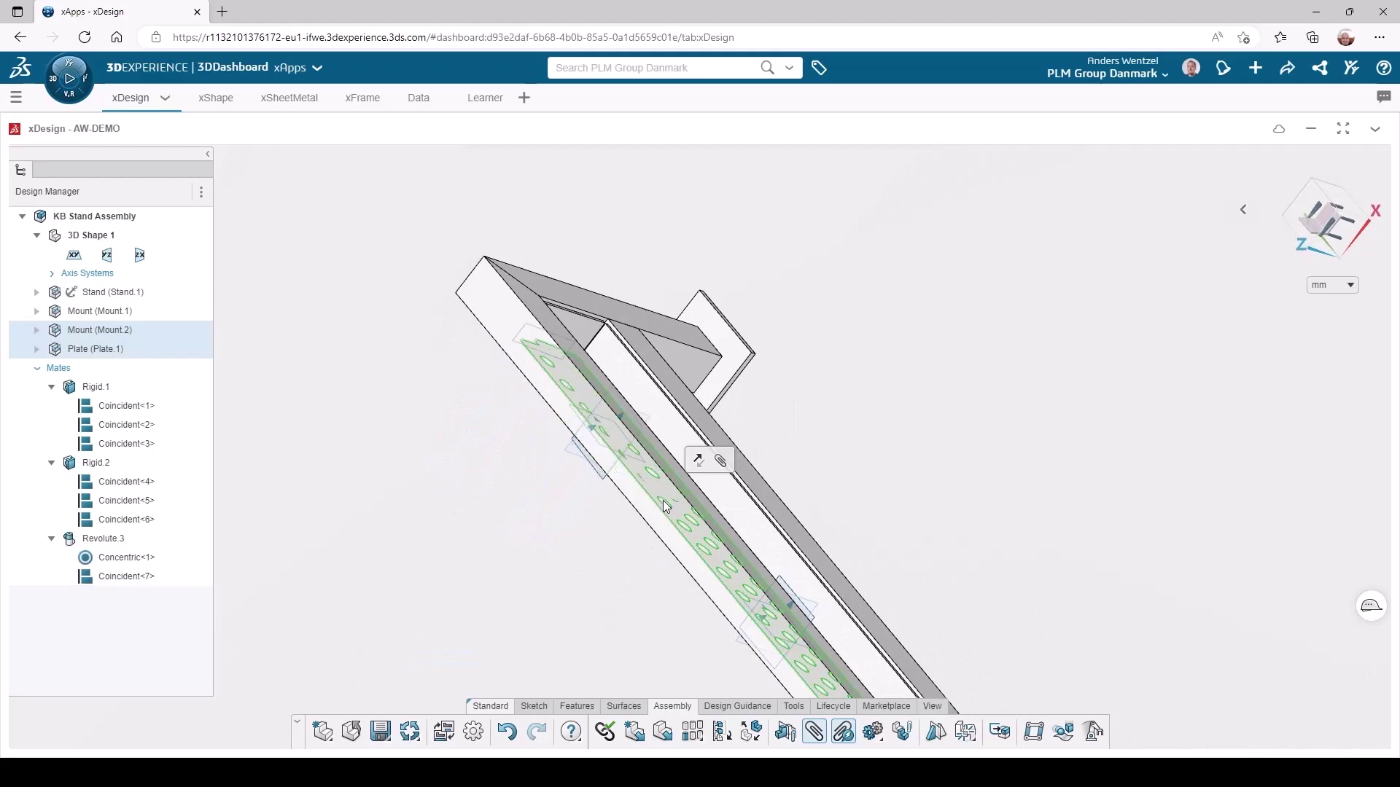
# Swing the plate to mid-rail and make its top face parallel to the stand's top
pyautogui.moveTo(637, 543); pyautogui.dragTo(554, 390, button='middle')
pyautogui.moveTo(528, 386); pyautogui.dragTo(743, 296)
pyautogui.click(745, 287)
pyautogui.moveTo(746, 287); pyautogui.dragTo(786, 347, button='middle')
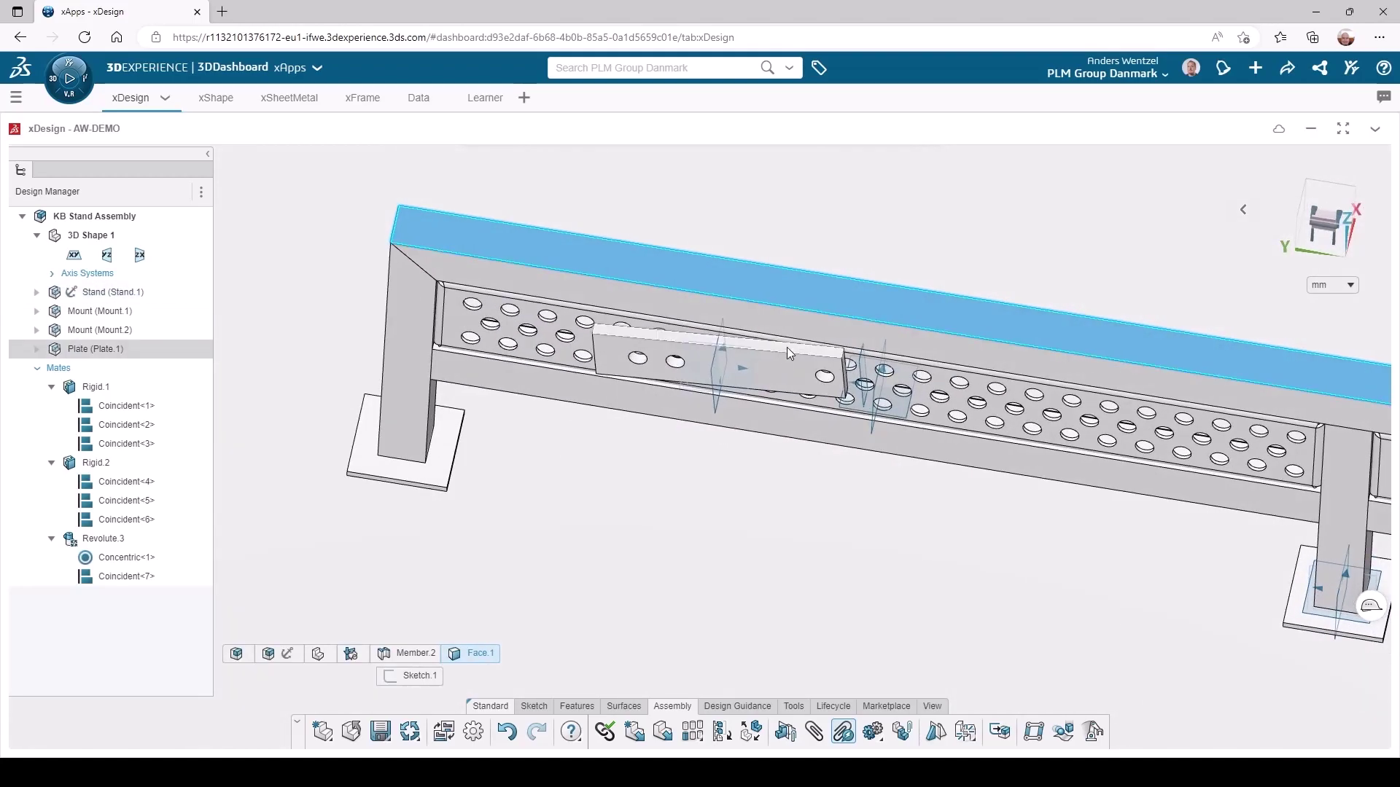
pyautogui.click(784, 349)
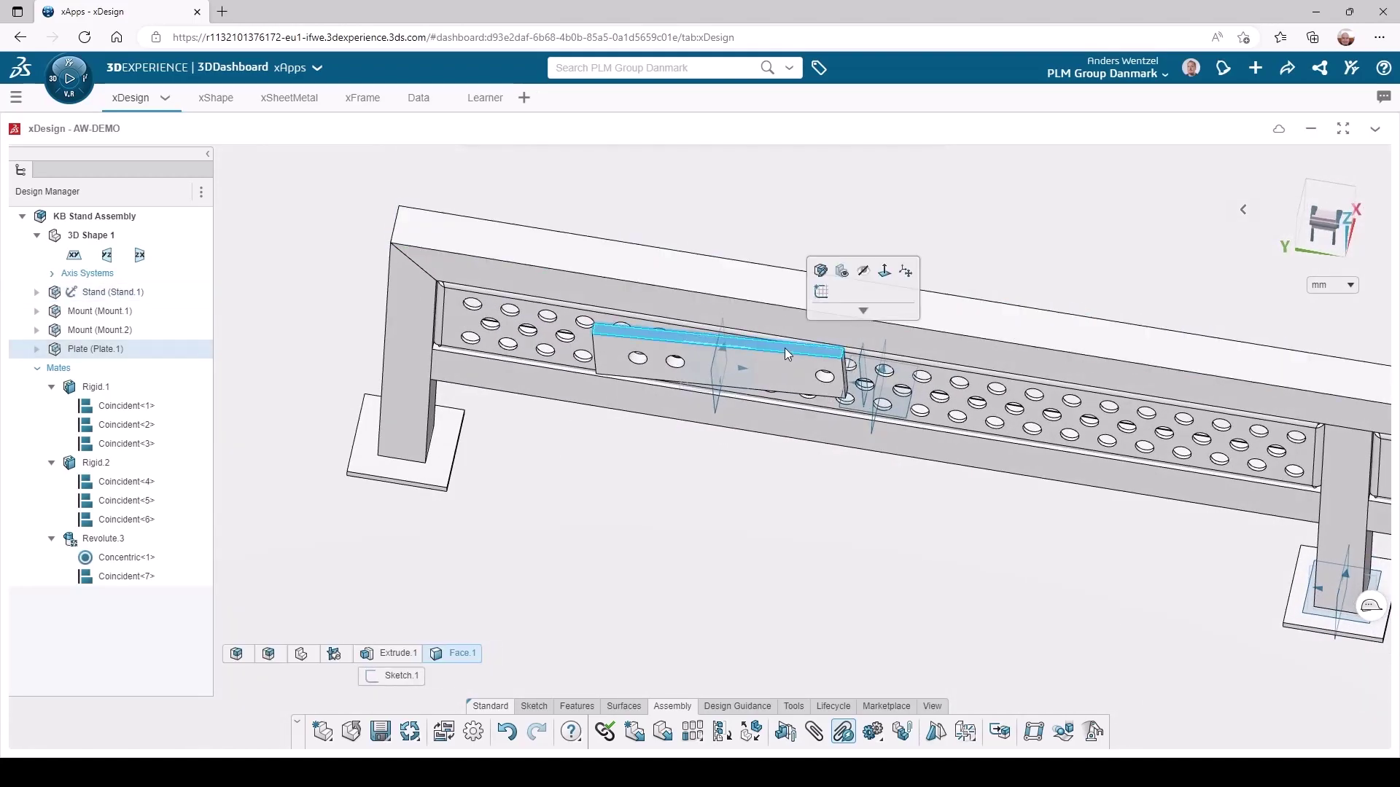
pyautogui.click(776, 293)
pyautogui.click(852, 253)
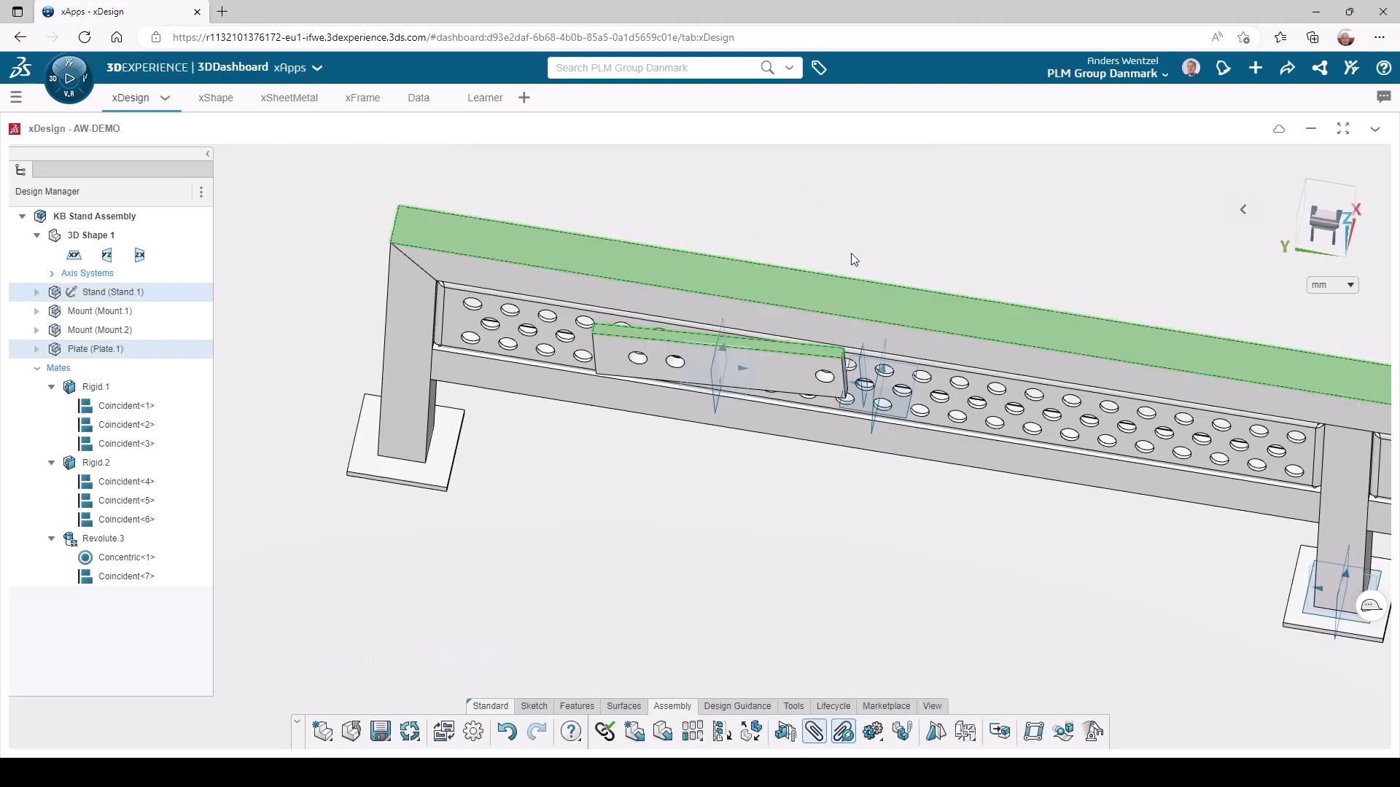
pyautogui.click(846, 257)
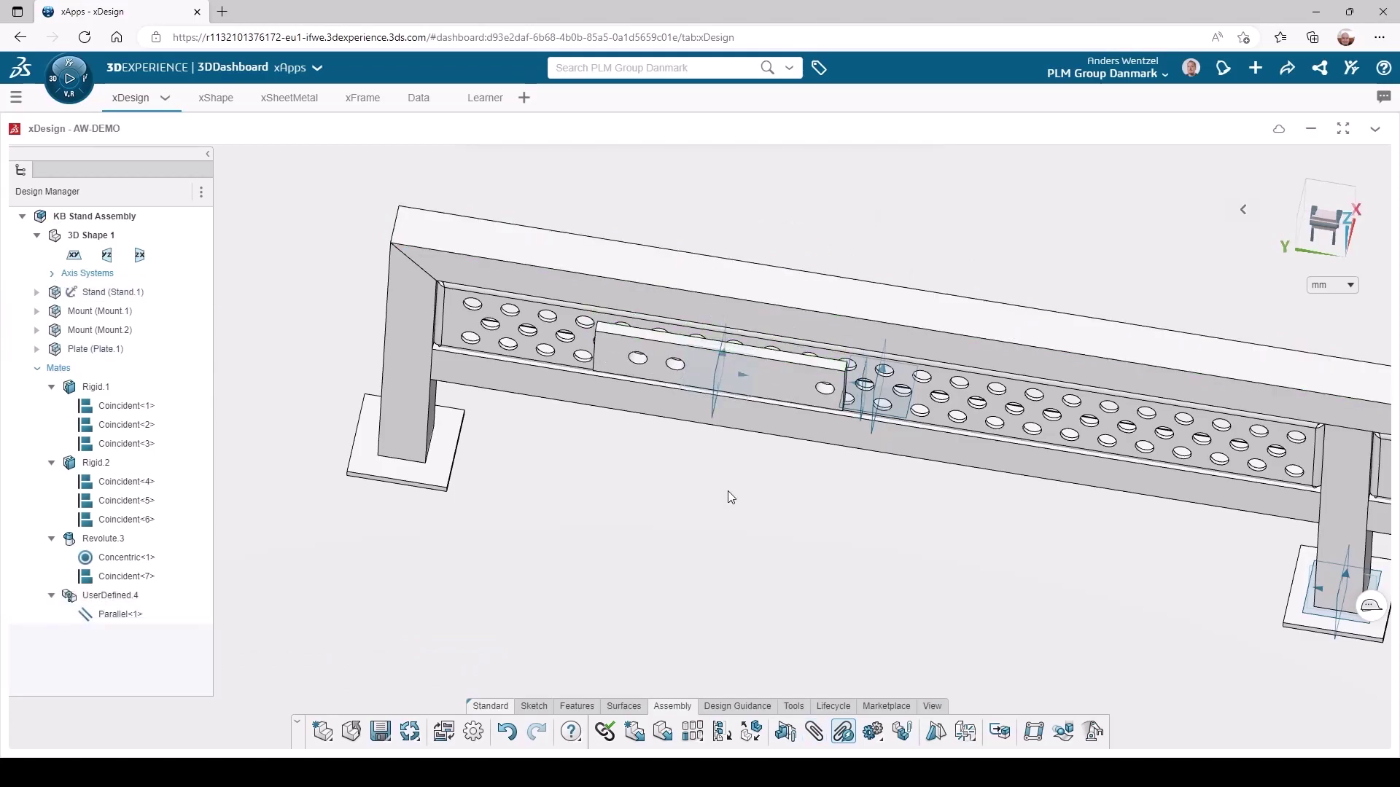
pyautogui.moveTo(728, 493); pyautogui.dragTo(743, 469, button='middle')
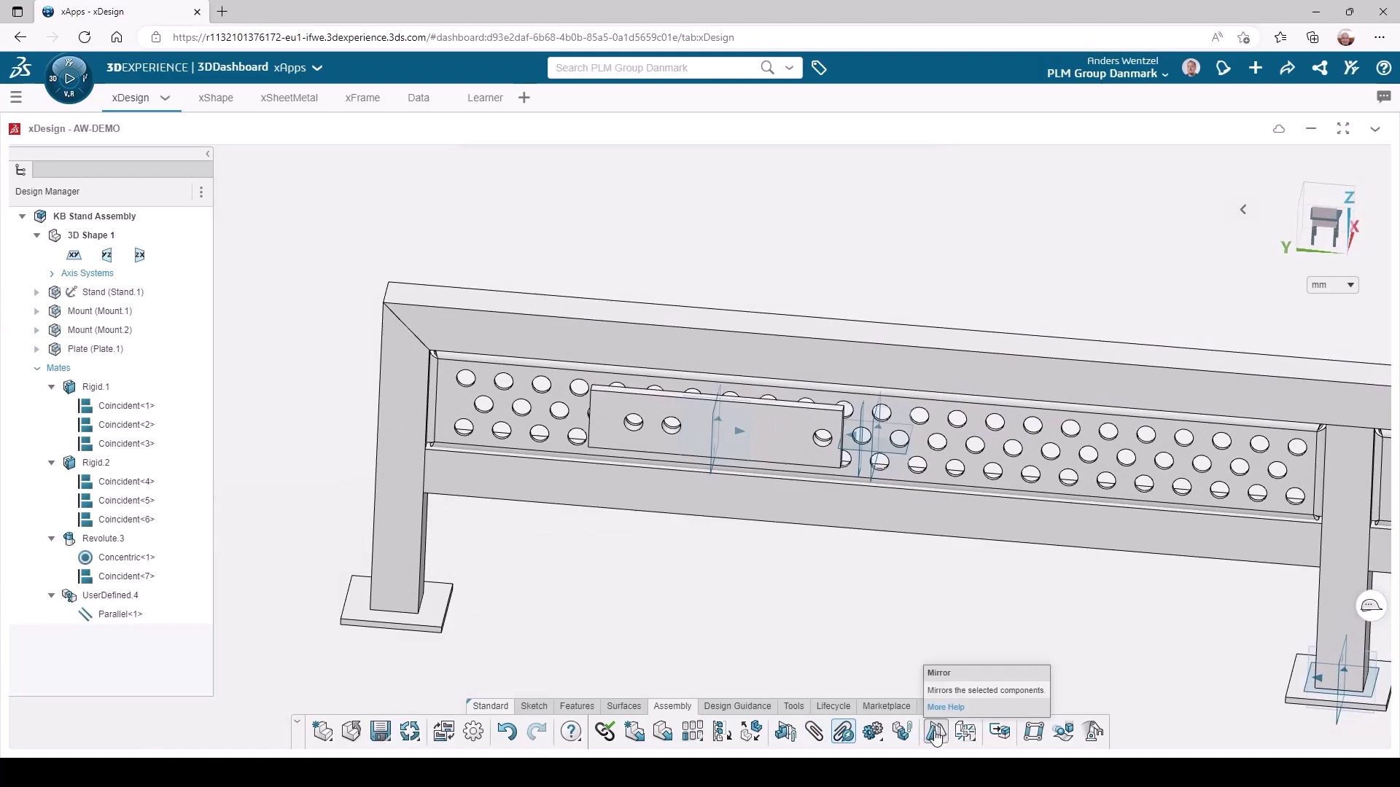
# Mirror Plate.1 across Plane.1, creating 'Symmetry of Plate' beside it on the rail
pyautogui.click(936, 732)
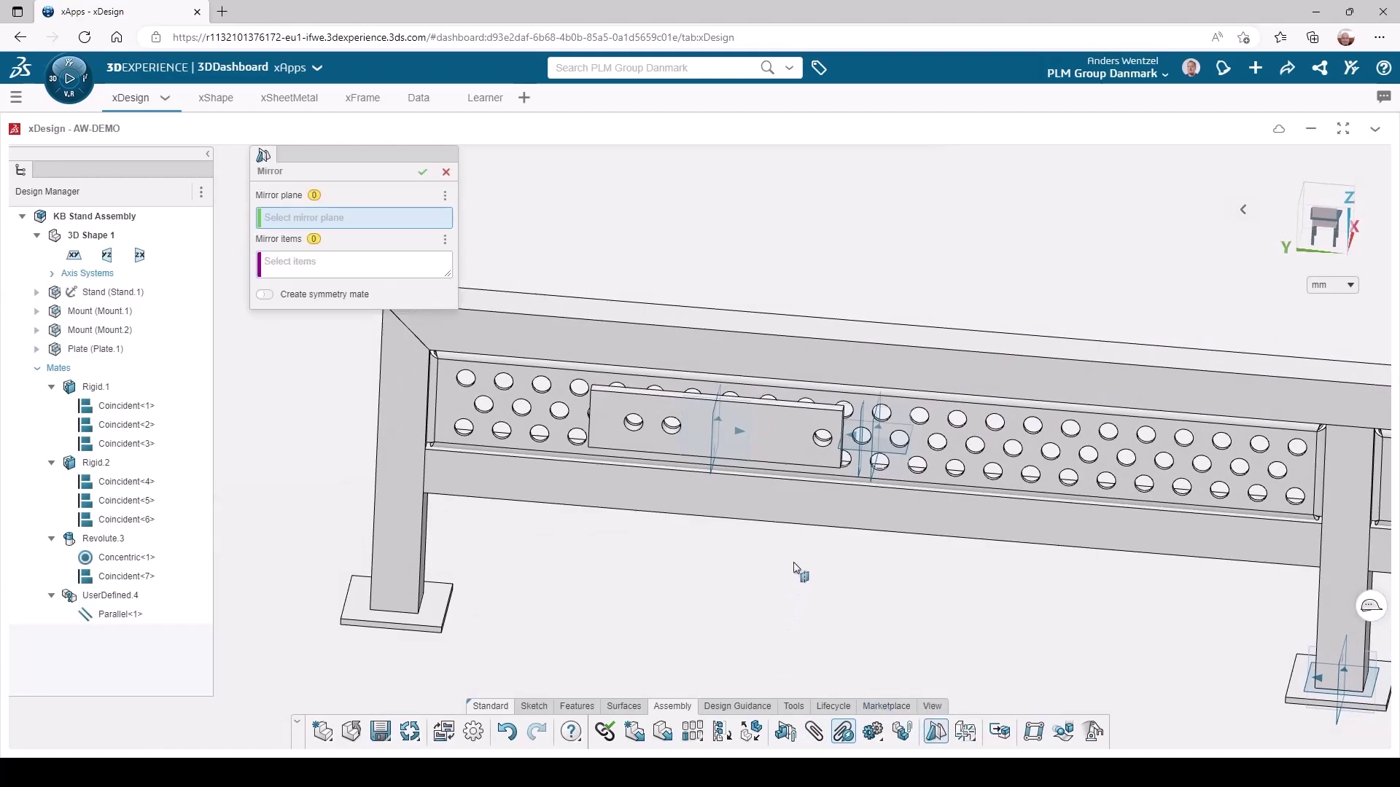
pyautogui.moveTo(796, 568); pyautogui.dragTo(860, 481, button='middle')
pyautogui.click(850, 476)
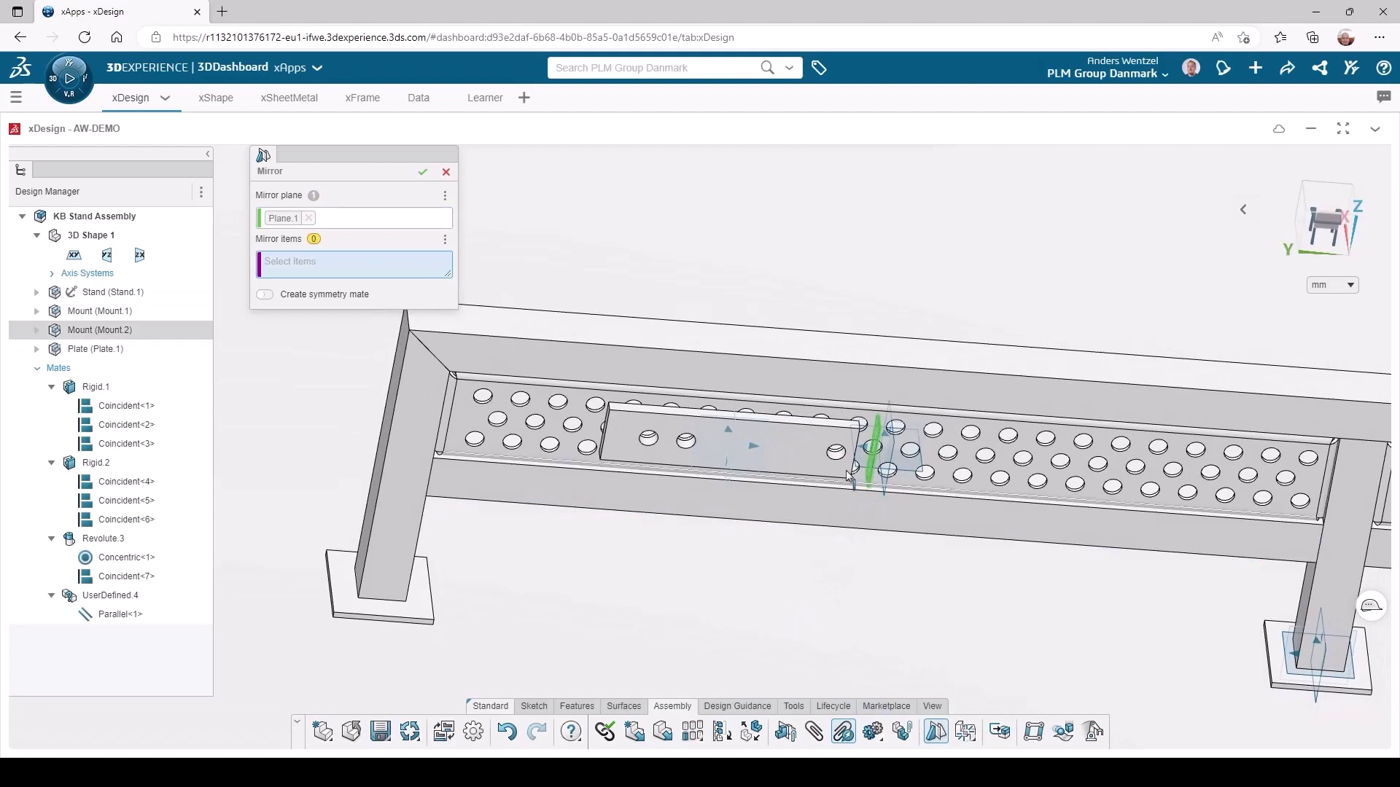
pyautogui.click(660, 427)
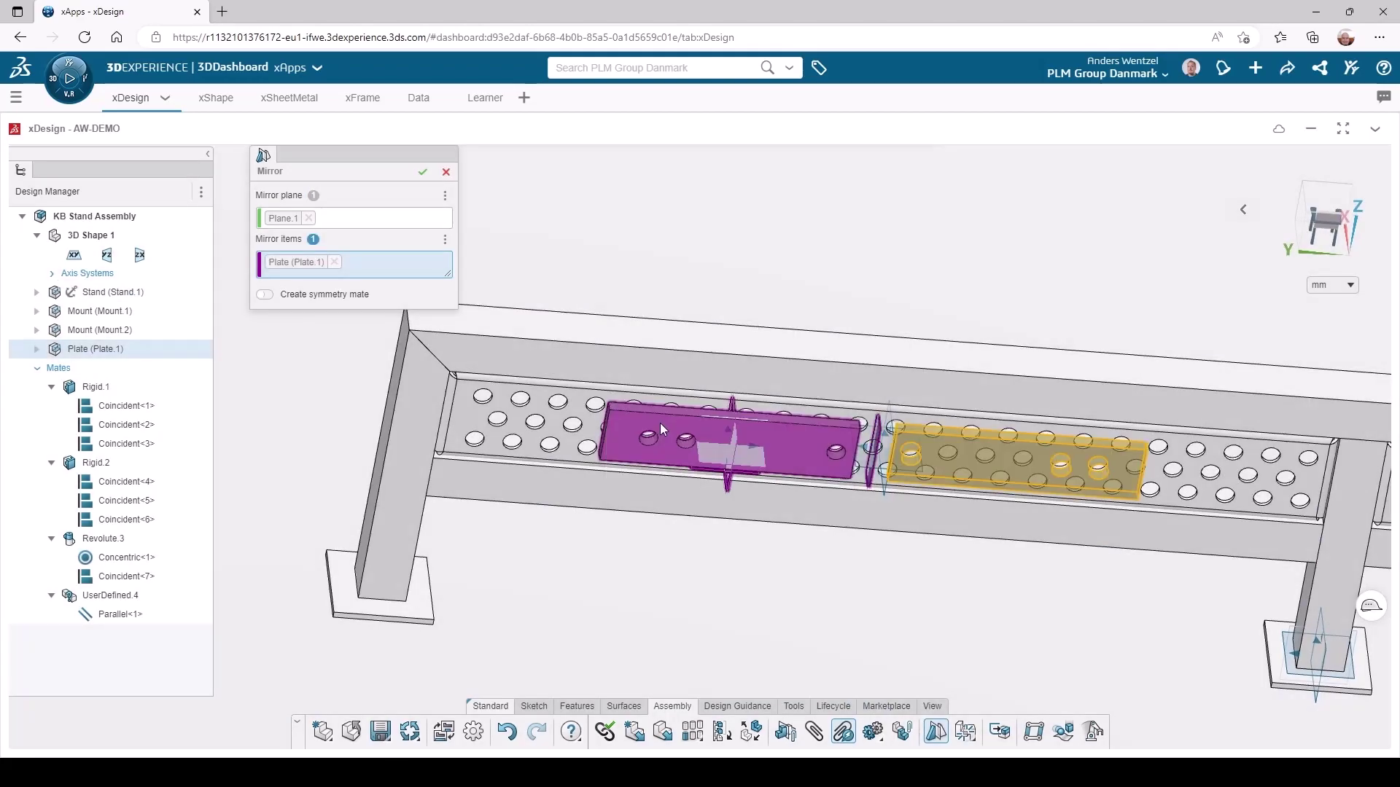
pyautogui.click(422, 173)
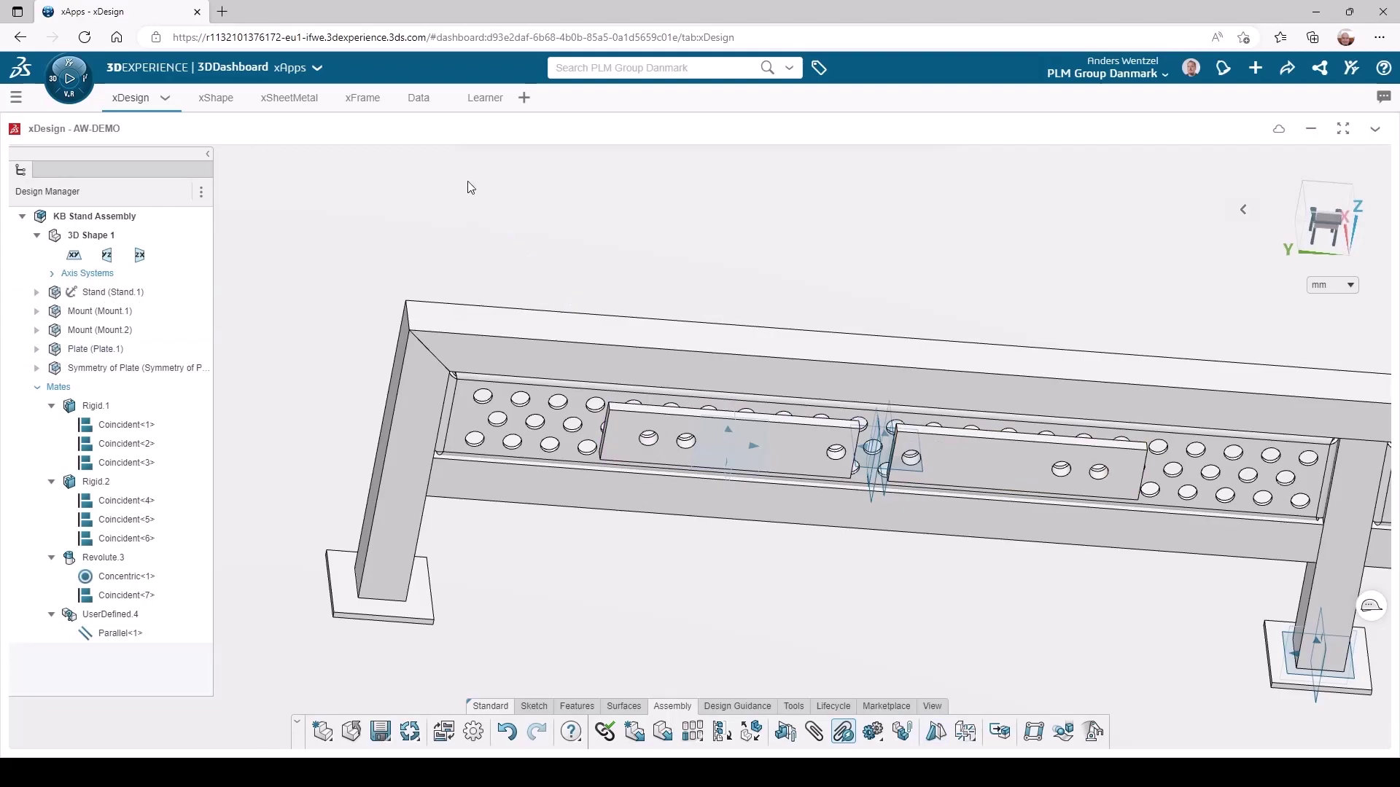
# Insert the Holder part from the Data bookmarks into the assembly as Holder.1
pyautogui.click(419, 99)
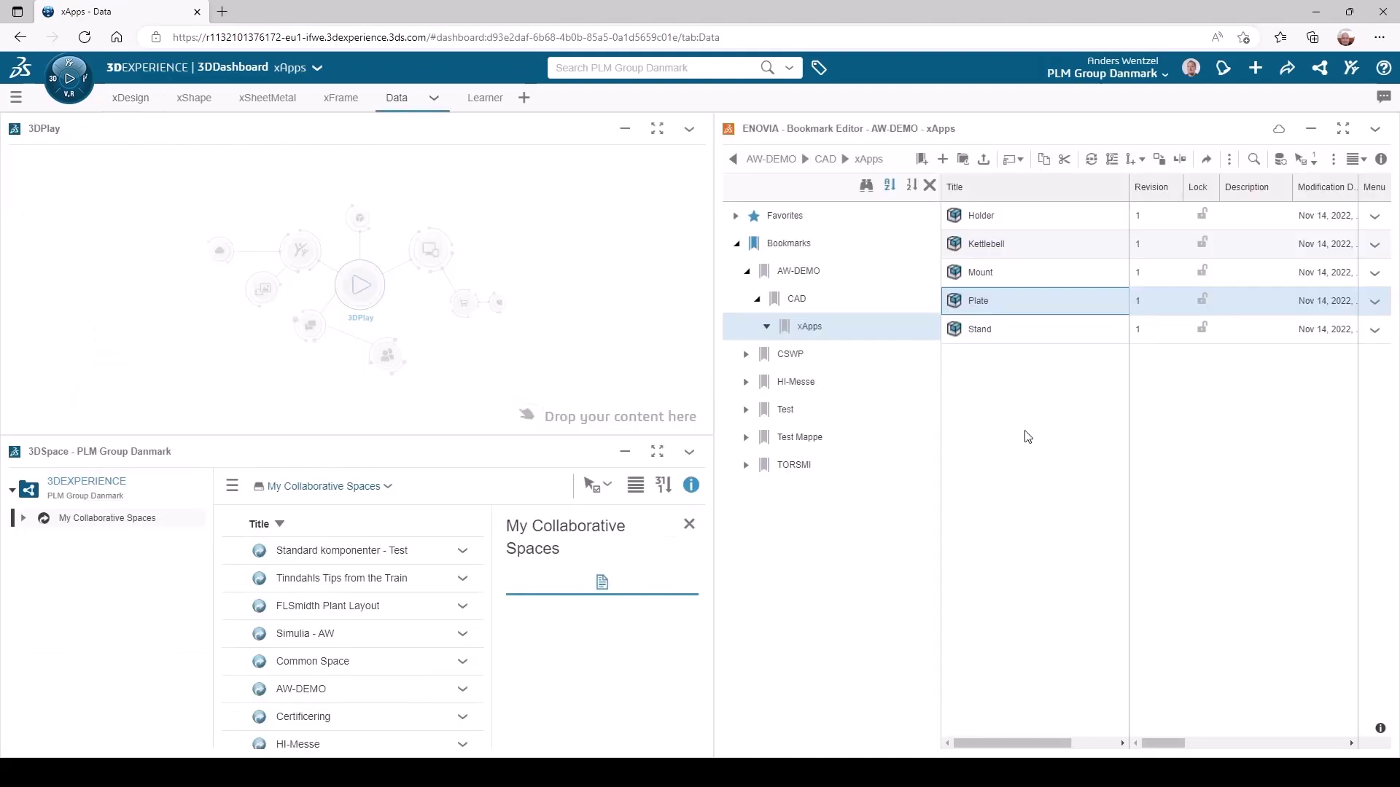
pyautogui.moveTo(996, 215); pyautogui.dragTo(353, 170)
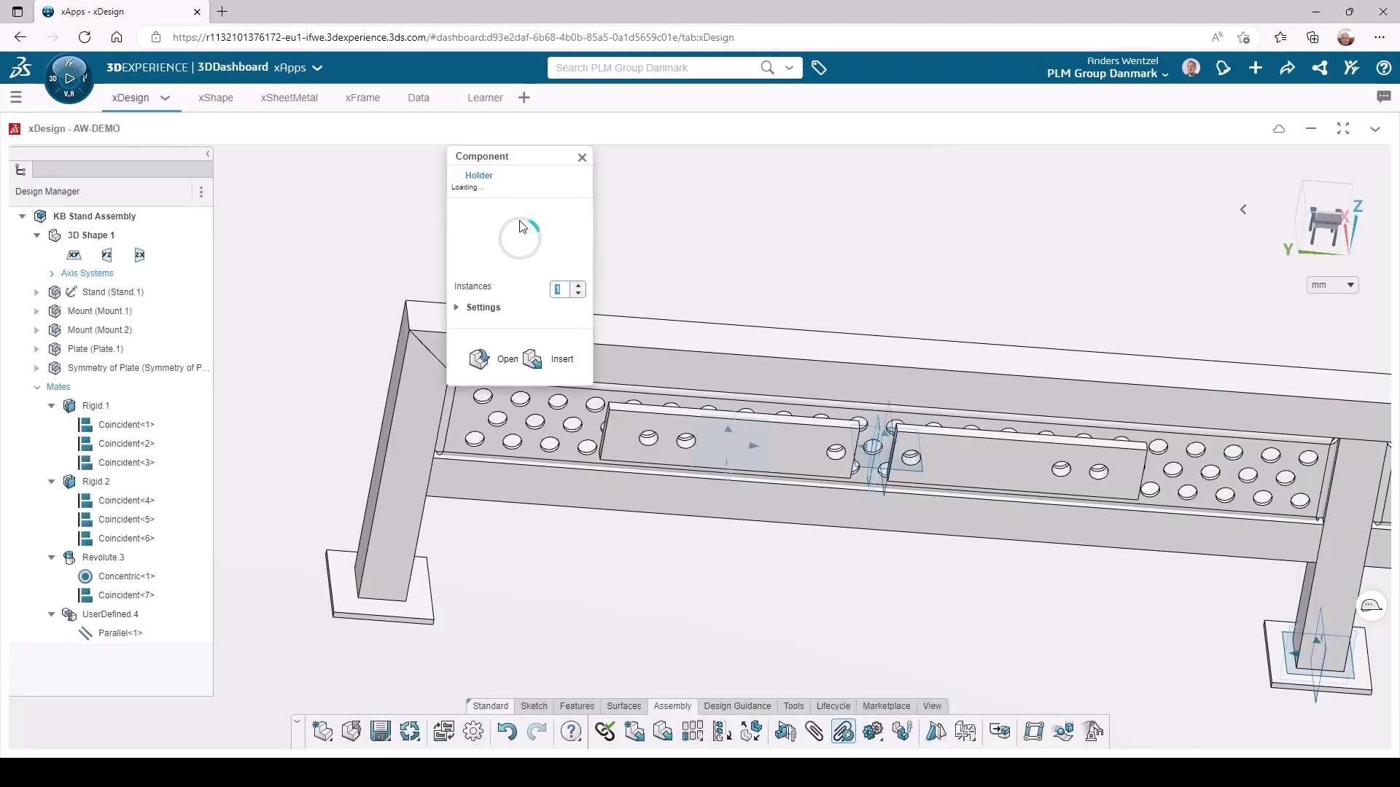
pyautogui.click(534, 359)
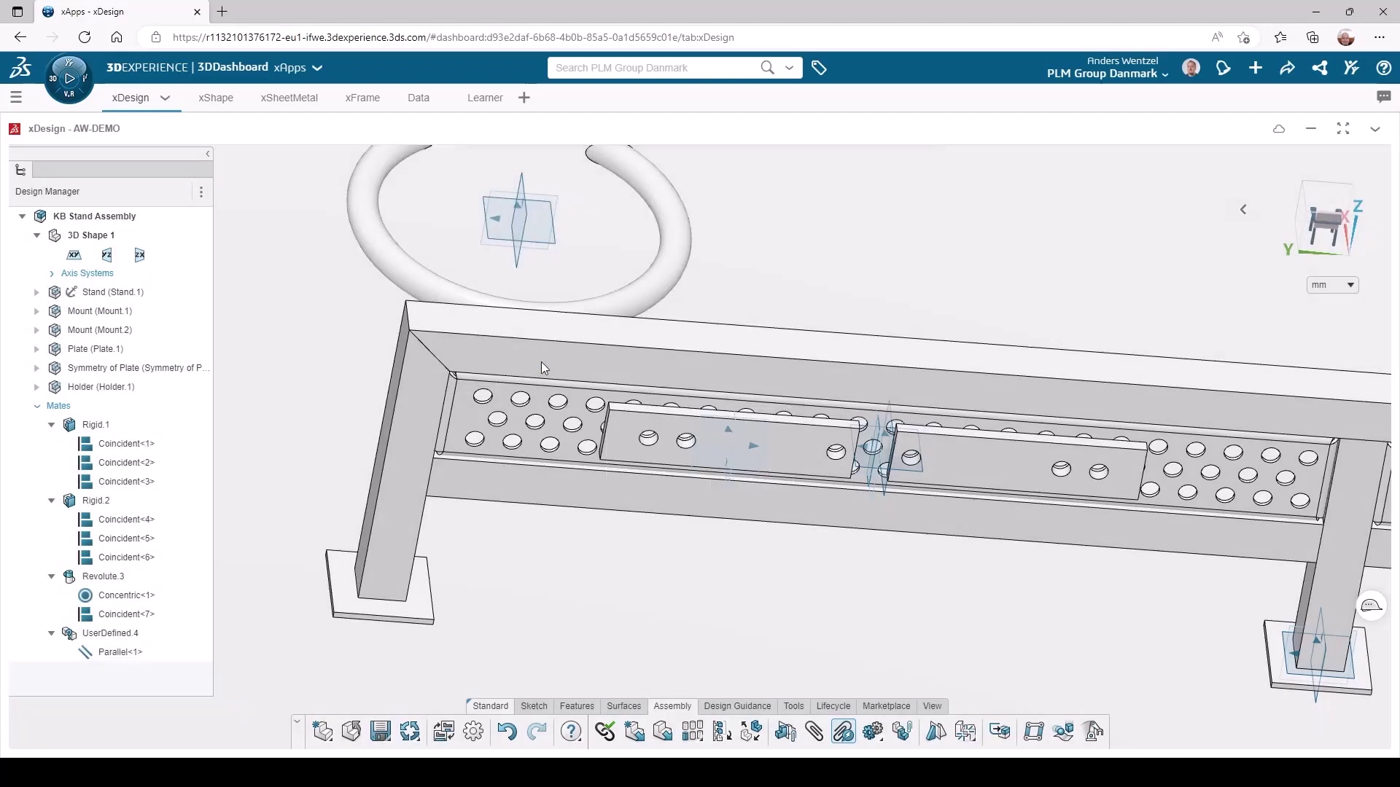
# Make the Holder's xy plane coincident with the mount plane and its zx plane with the mid-plate plane
pyautogui.click(544, 243)
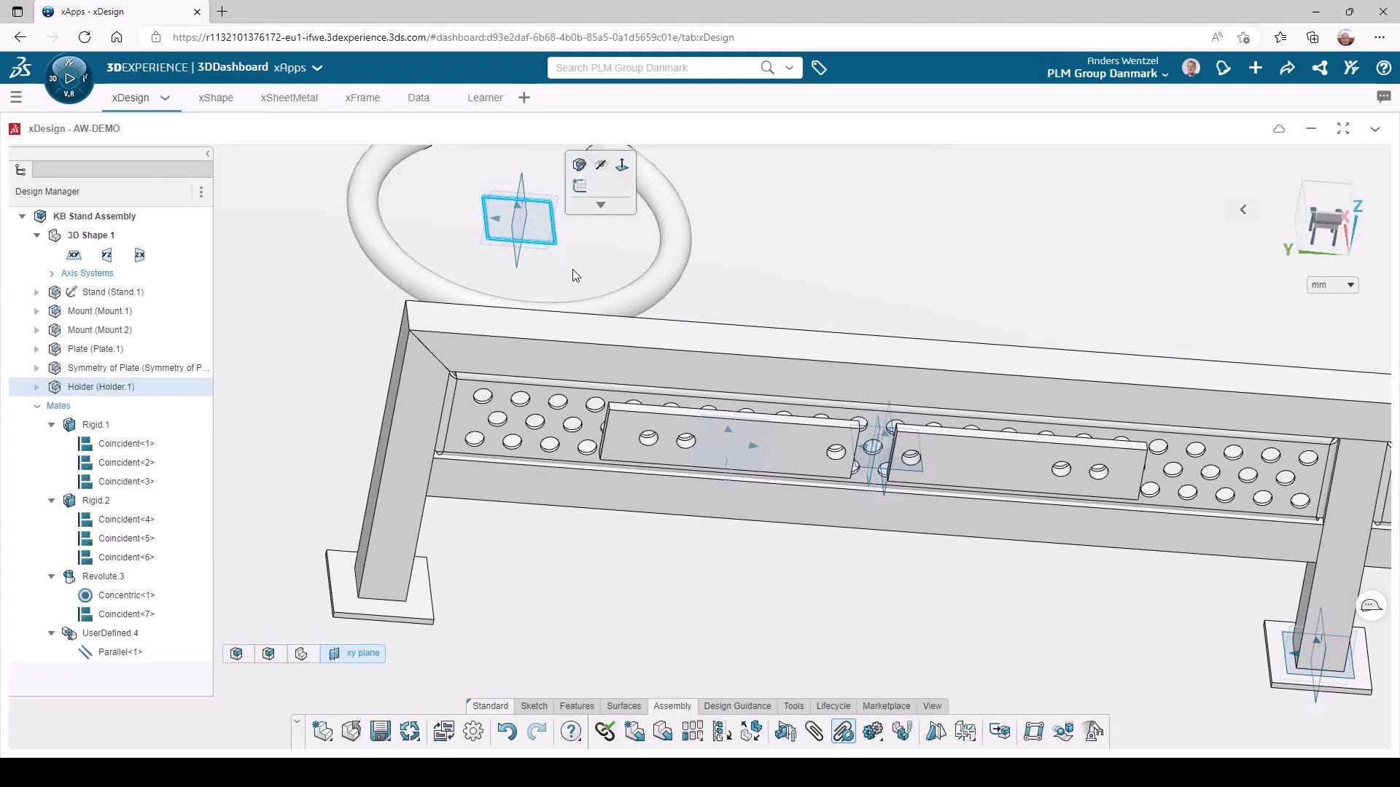
pyautogui.click(921, 470)
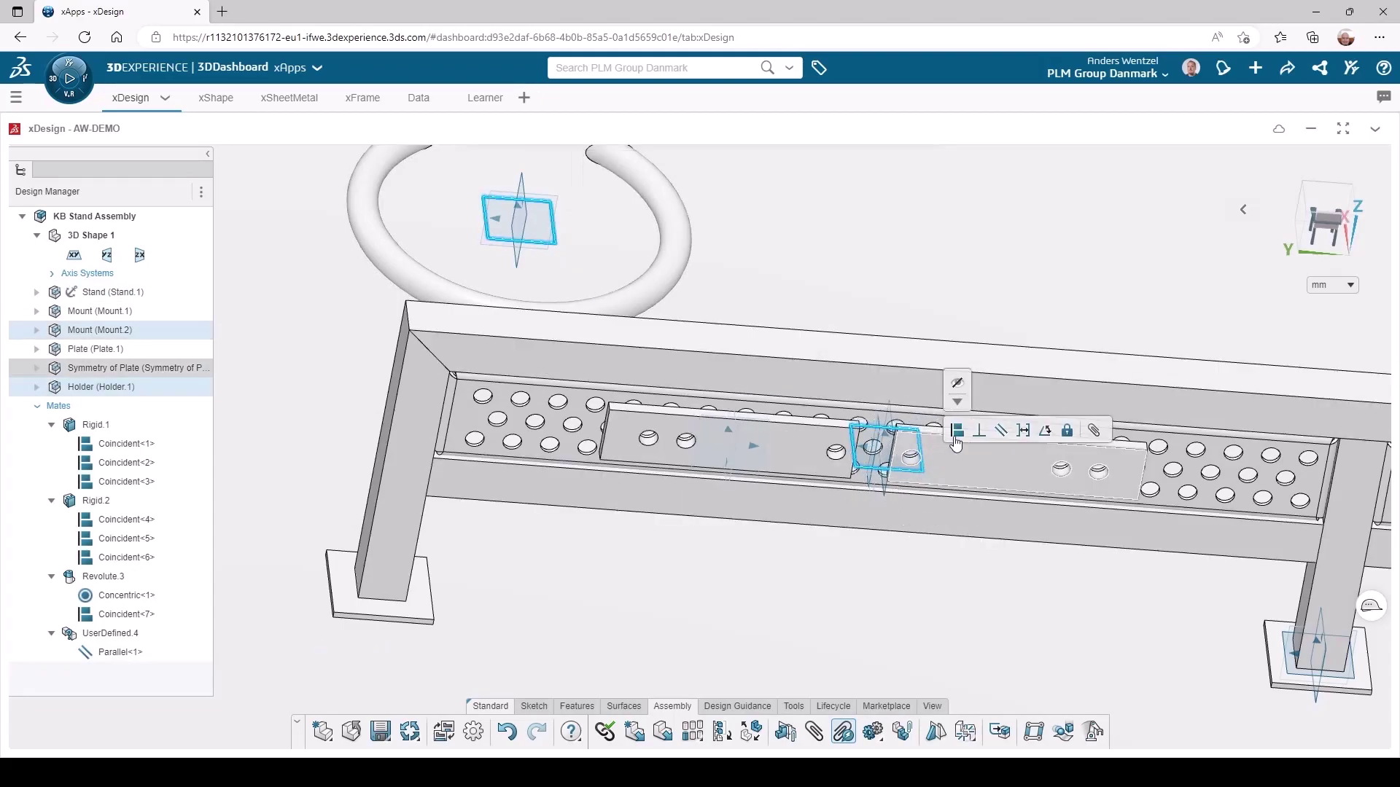
pyautogui.click(959, 433)
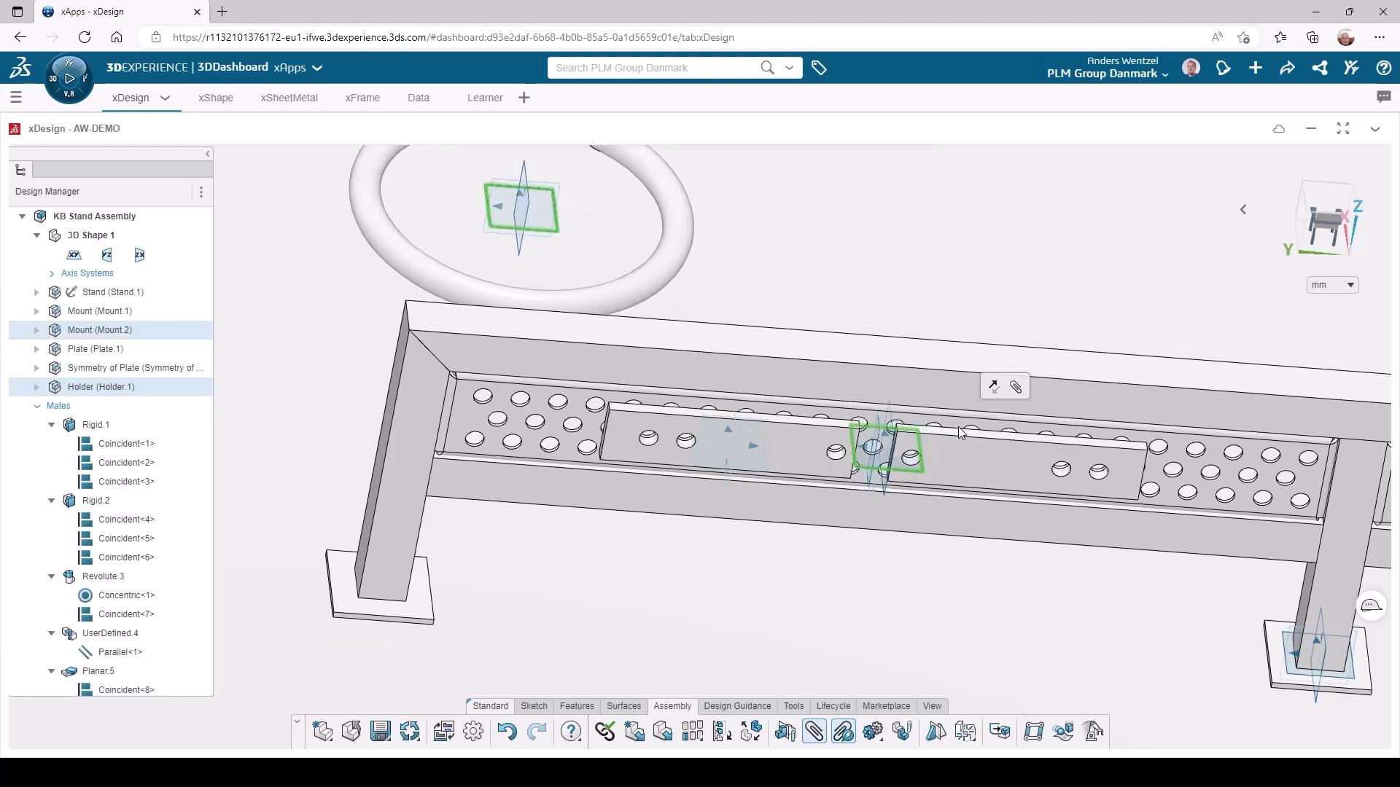
pyautogui.click(735, 302)
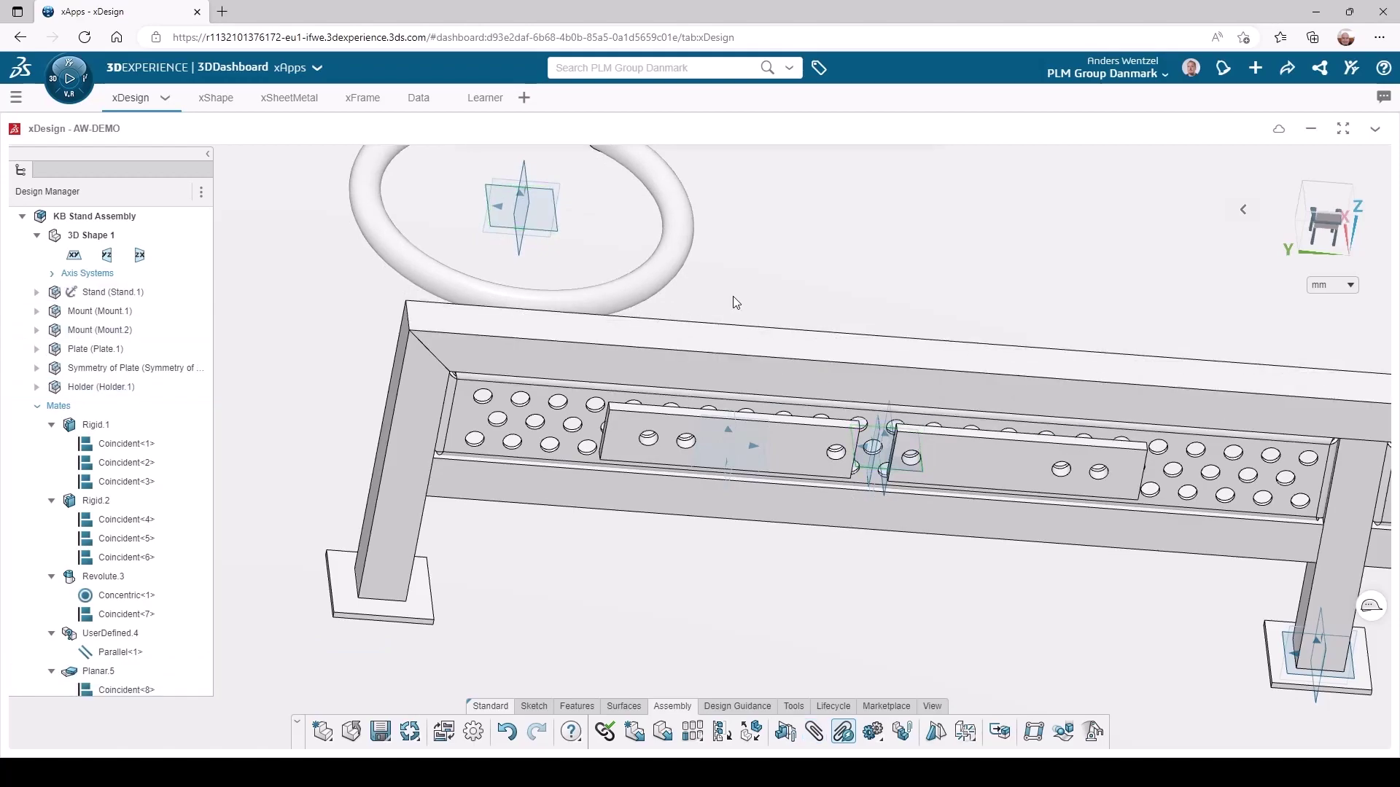
pyautogui.click(519, 245)
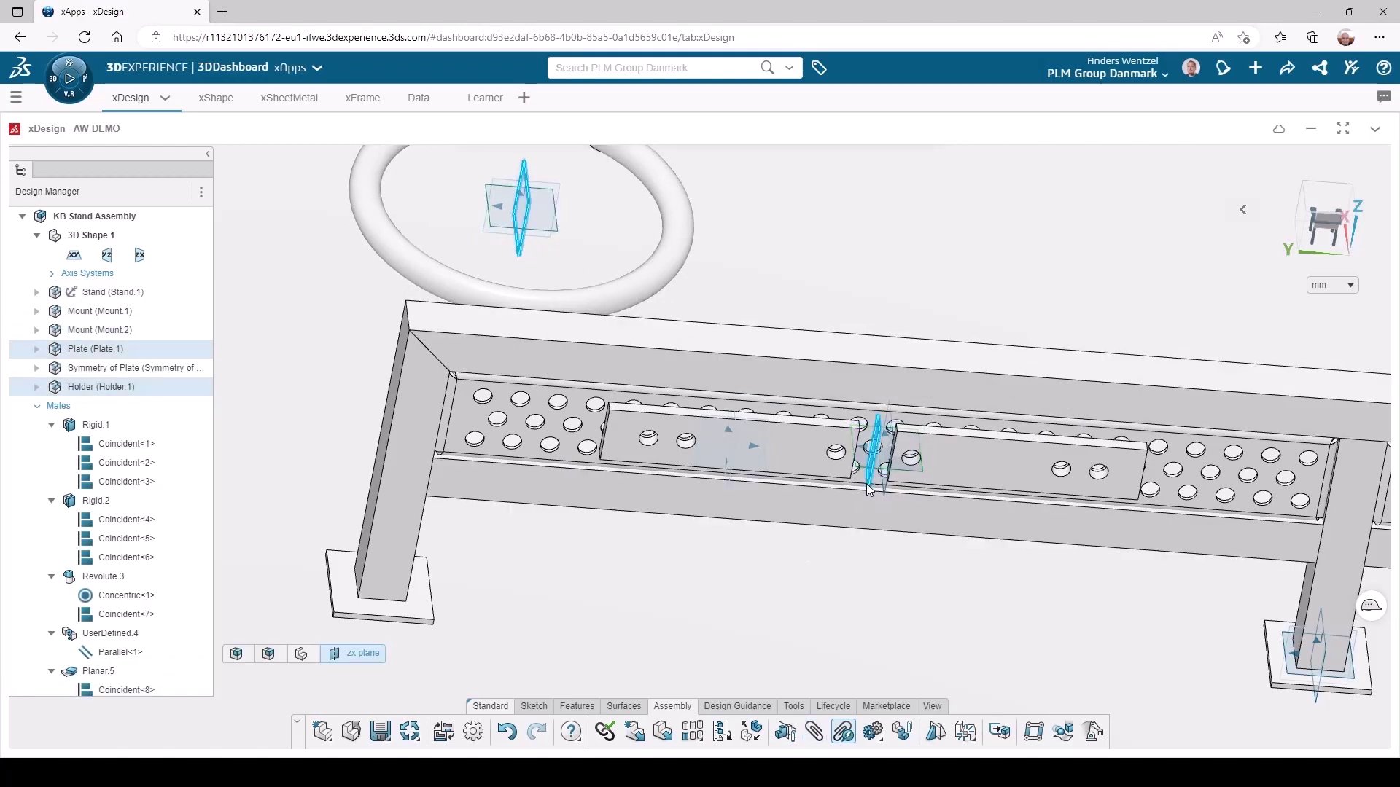
pyautogui.click(878, 458)
pyautogui.click(902, 443)
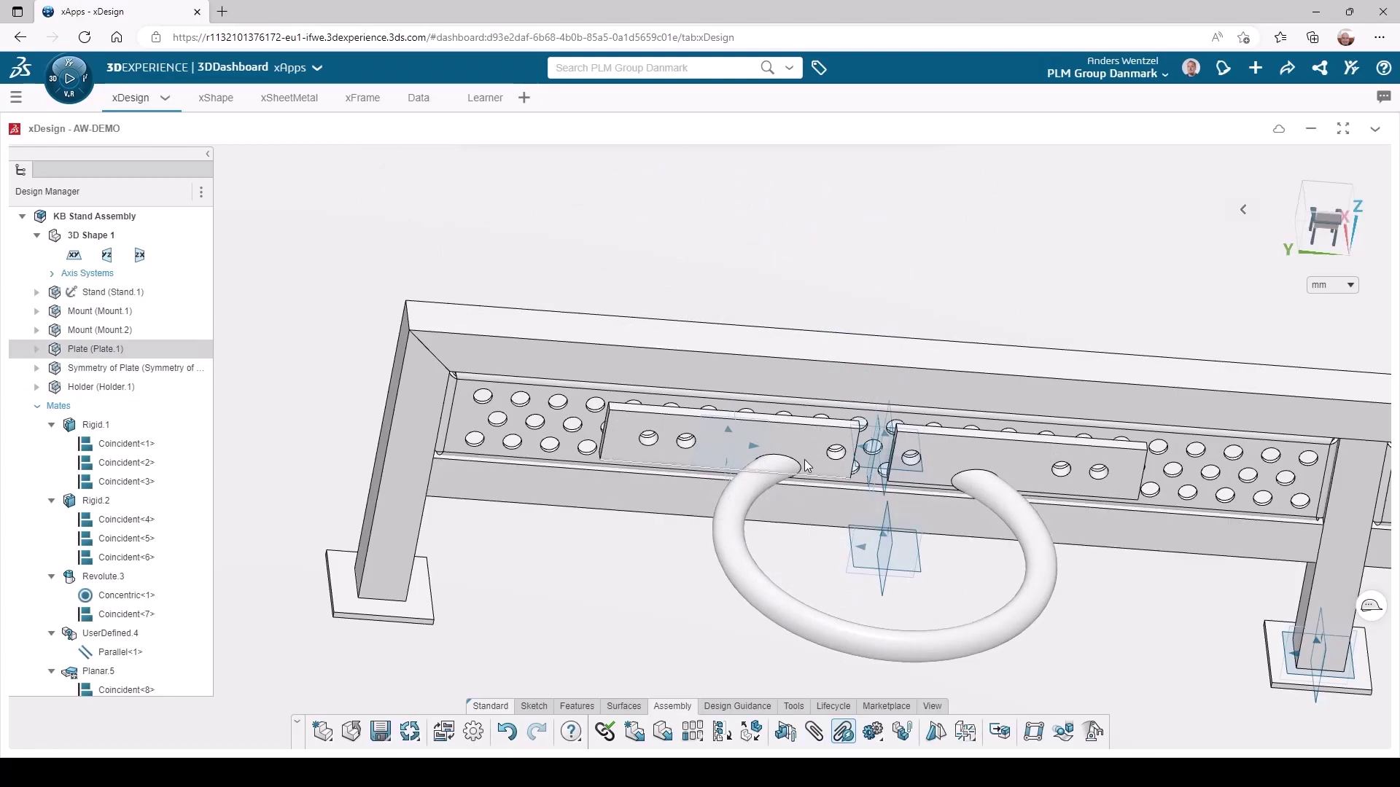
# Make the ring tube's end face coincident with the plate face
pyautogui.click(793, 434)
pyautogui.moveTo(794, 475); pyautogui.dragTo(681, 545, button='middle')
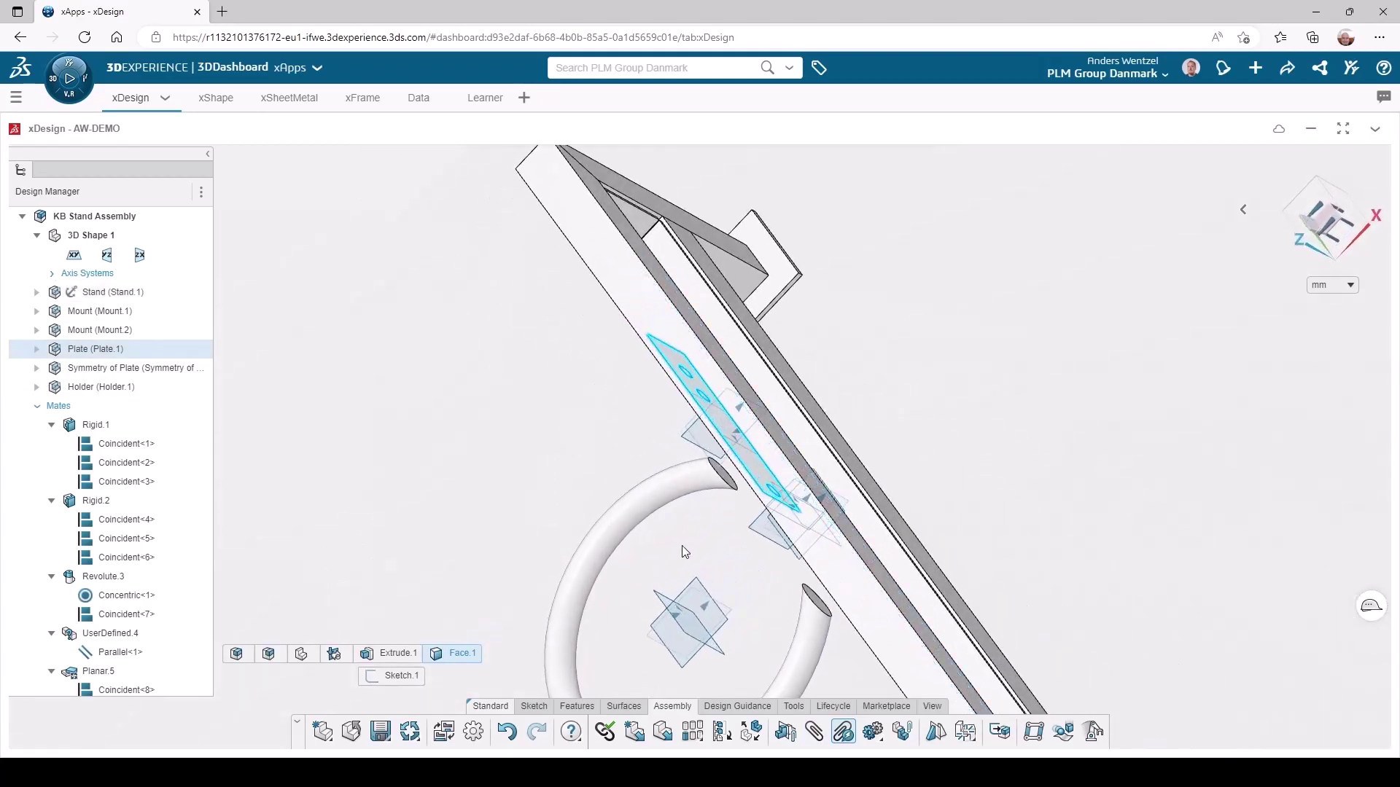
pyautogui.scroll(3, 723, 476)
pyautogui.click(723, 475)
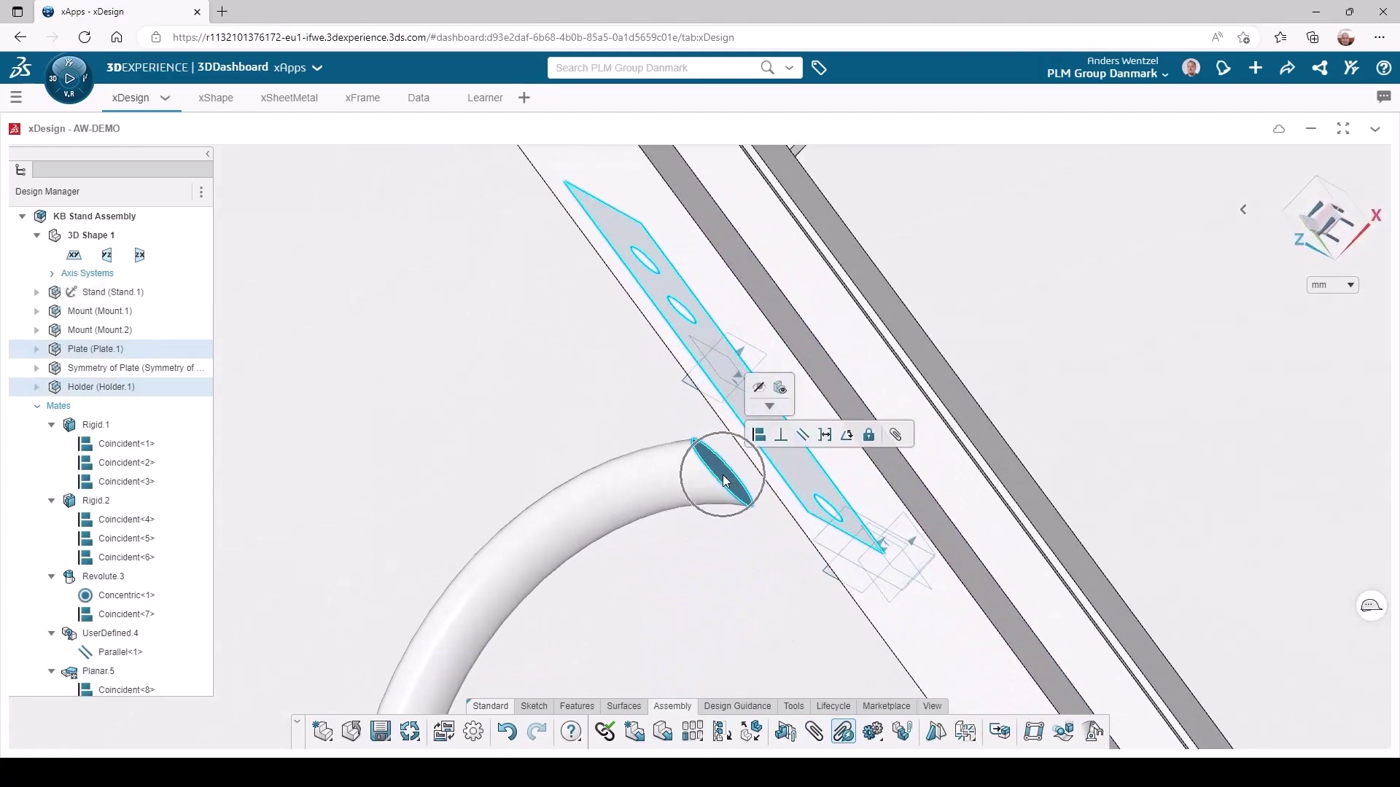
pyautogui.click(758, 434)
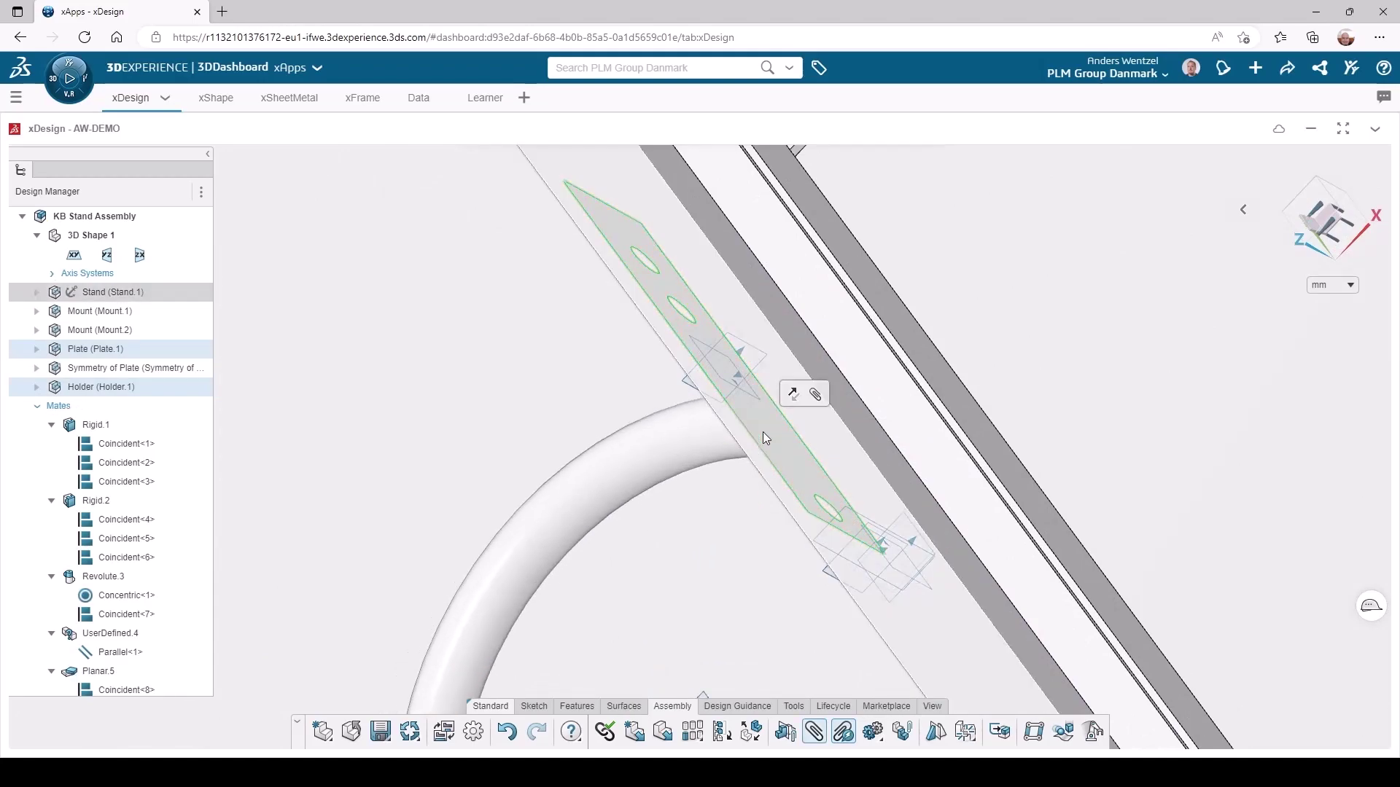
pyautogui.scroll(-5, 762, 431)
pyautogui.click(531, 465)
pyautogui.moveTo(531, 465); pyautogui.dragTo(784, 487, button='middle')
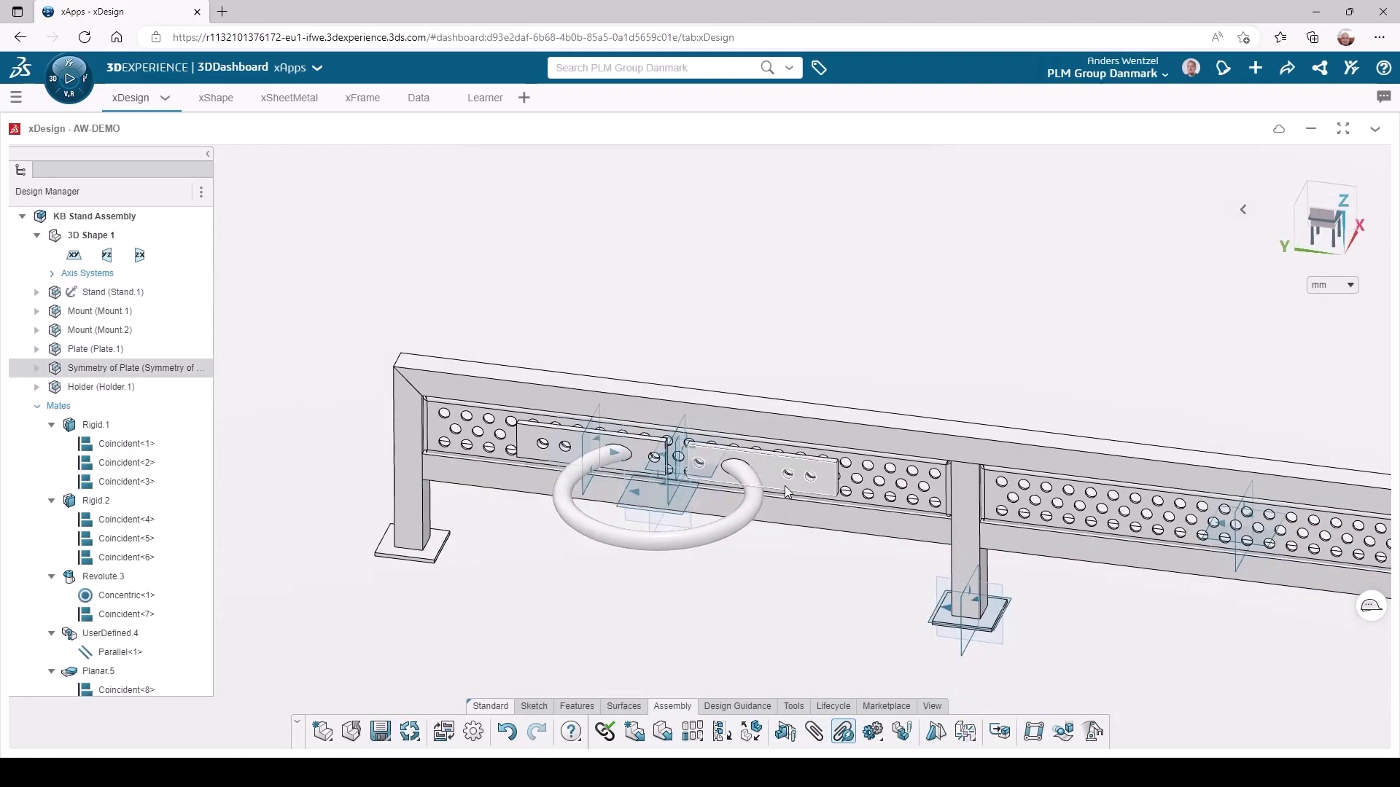
# Insert the bookmarked Kettlebell part into KB Stand Assembly as Kettlebell.1
pyautogui.click(418, 102)
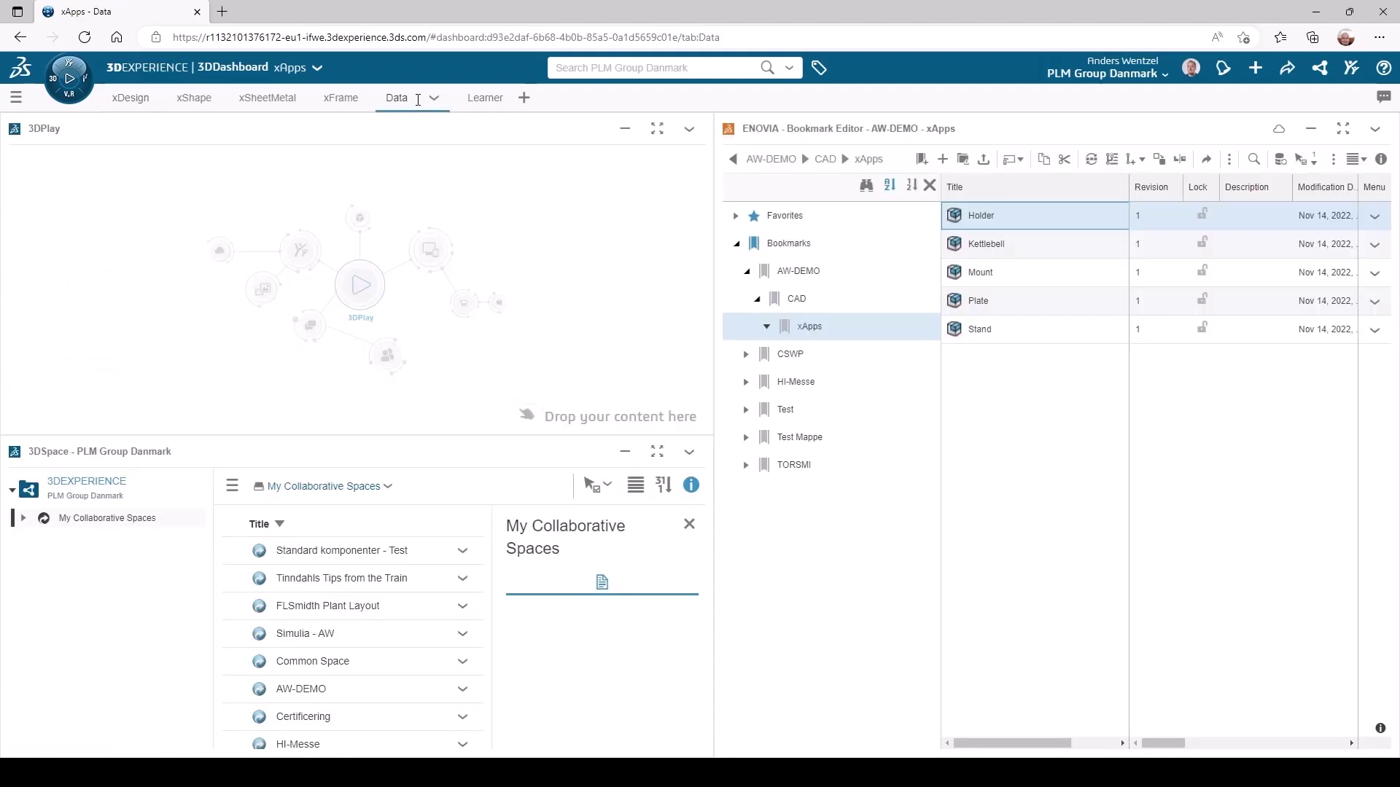
pyautogui.moveTo(1005, 255); pyautogui.dragTo(126, 99)
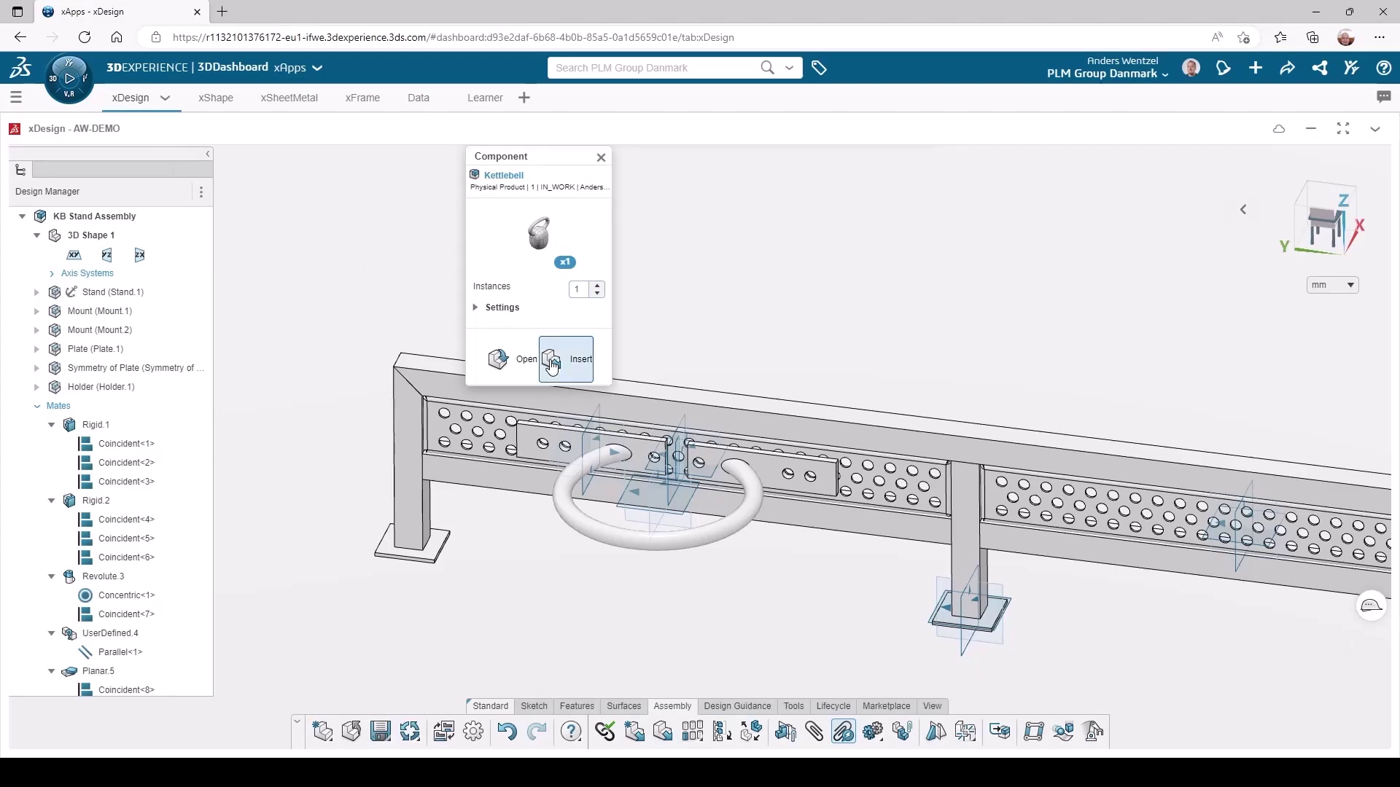
pyautogui.click(552, 361)
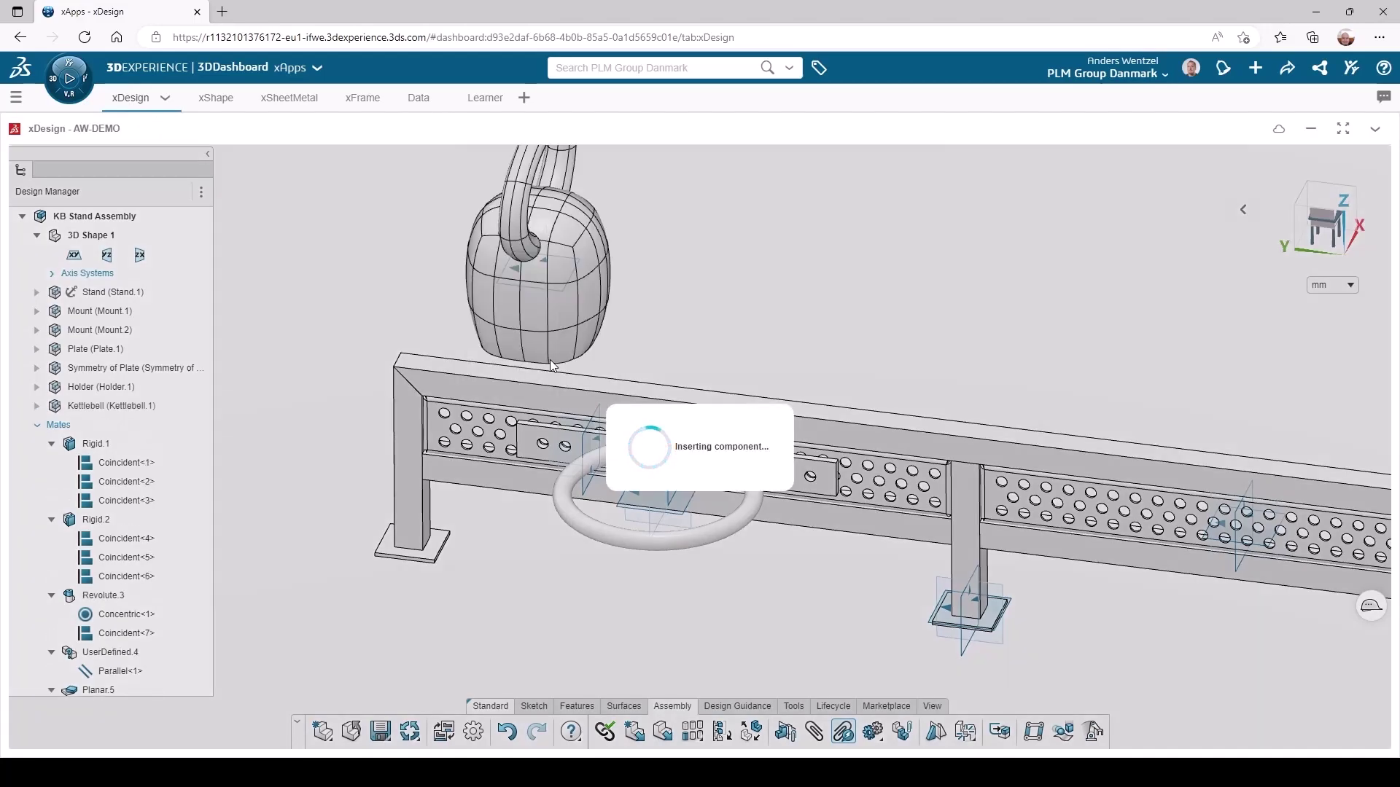
pyautogui.scroll(2, 641, 307)
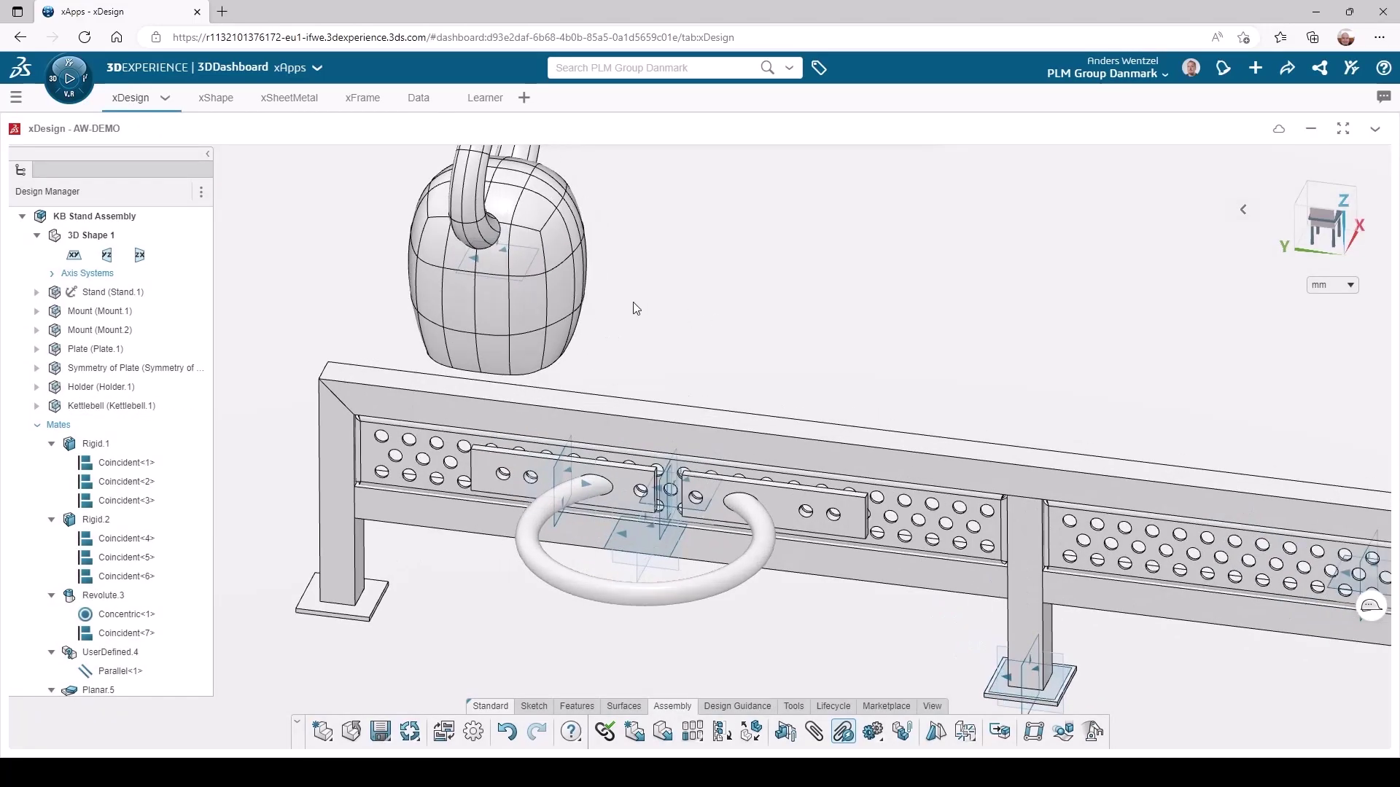
# Make the kettlebell's yz plane coincident with the ring holder's plane
pyautogui.moveTo(676, 312); pyautogui.dragTo(627, 277, button='middle')
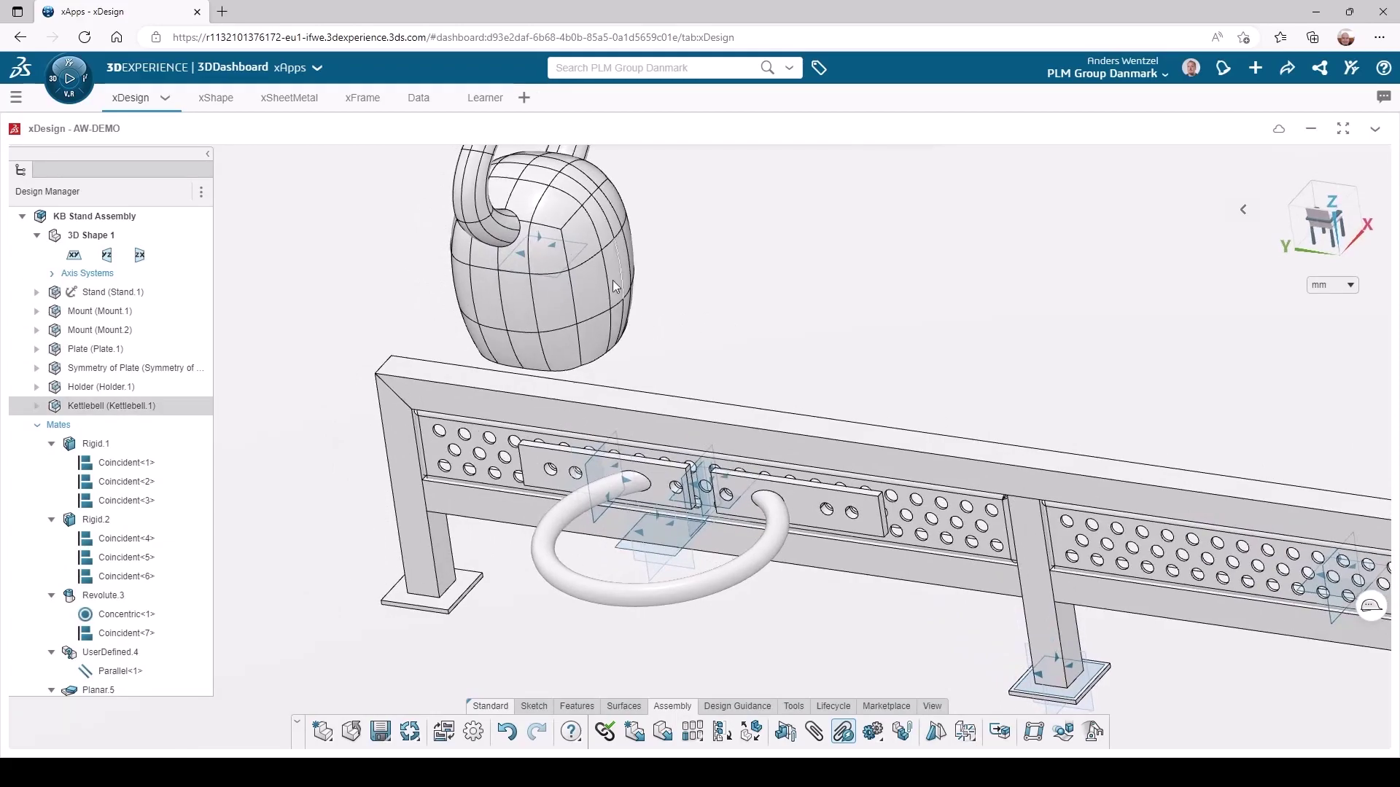
pyautogui.click(567, 234)
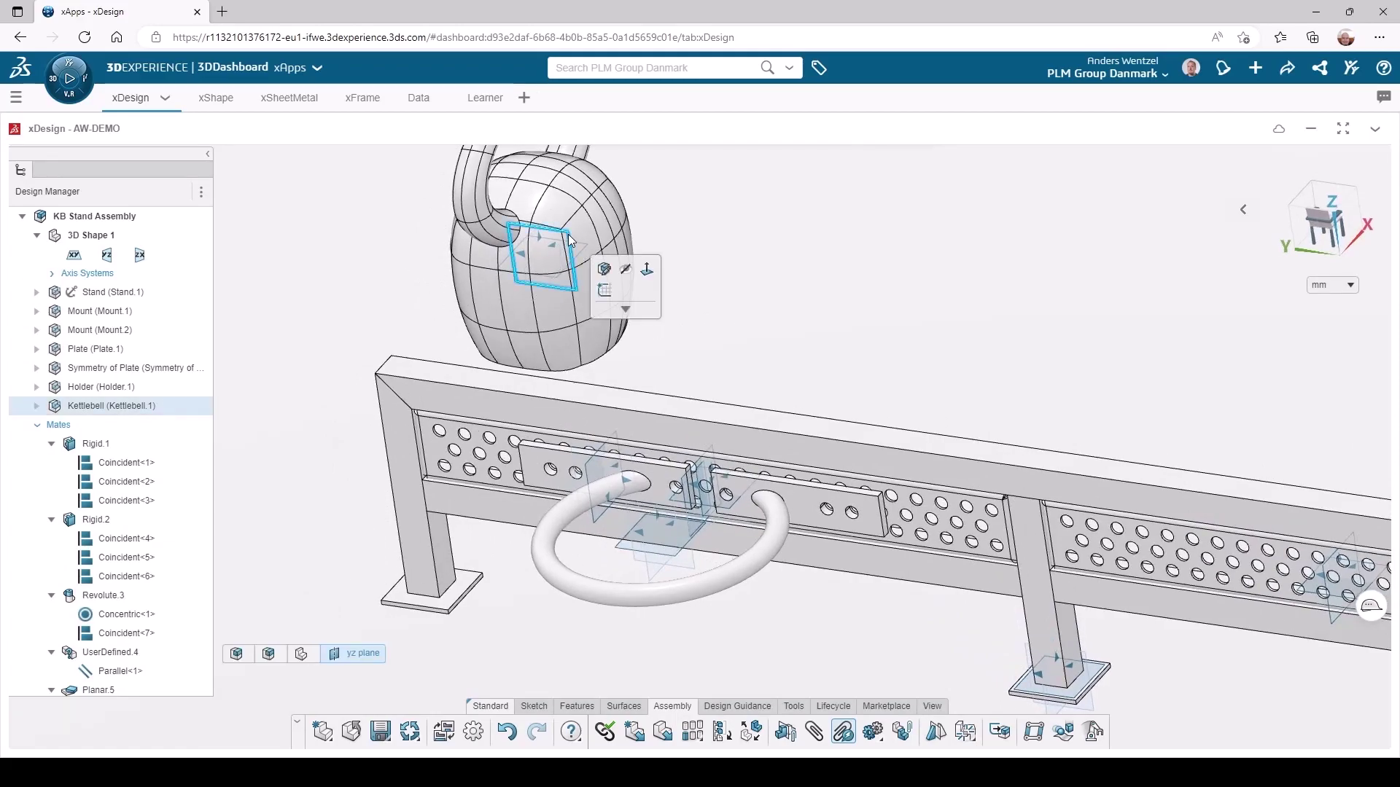
pyautogui.click(650, 574)
pyautogui.click(684, 536)
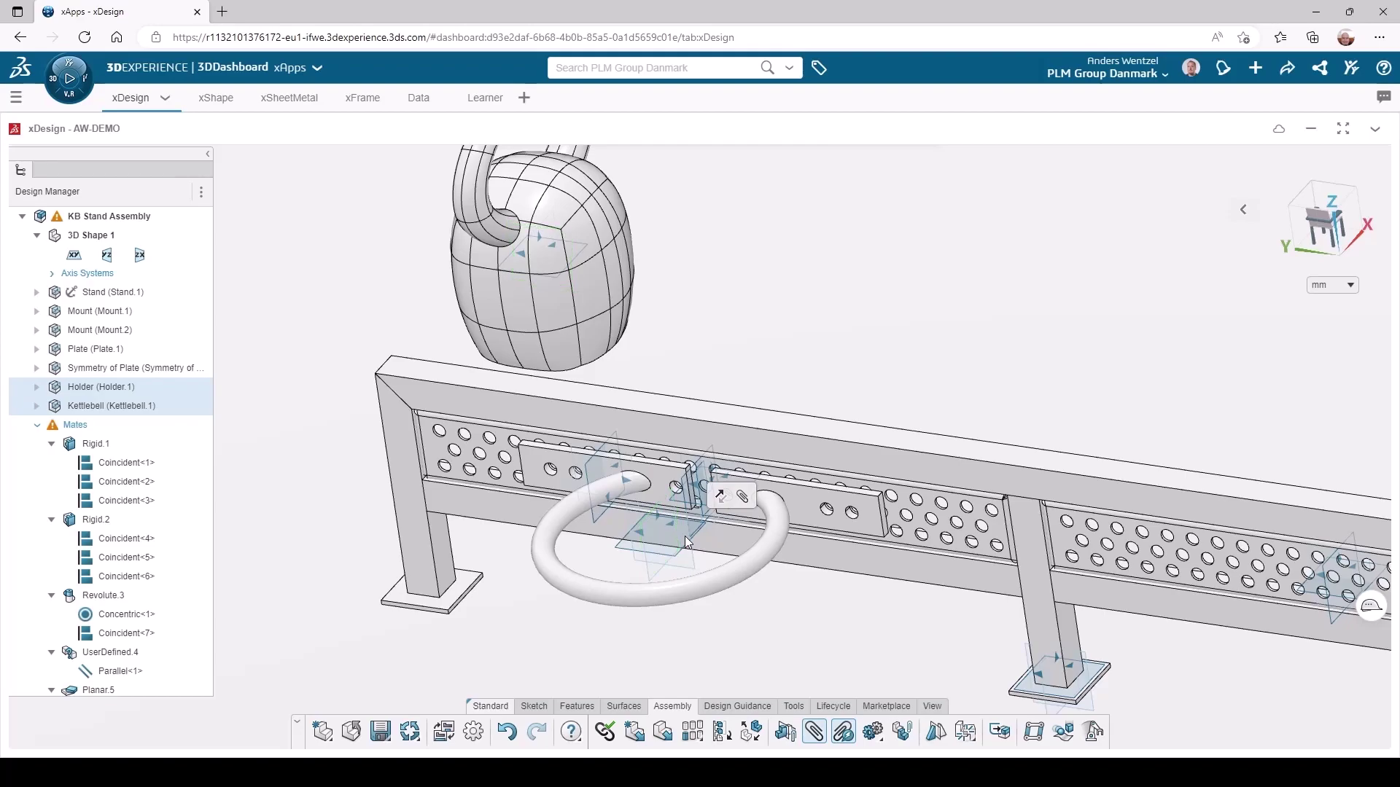
pyautogui.click(802, 431)
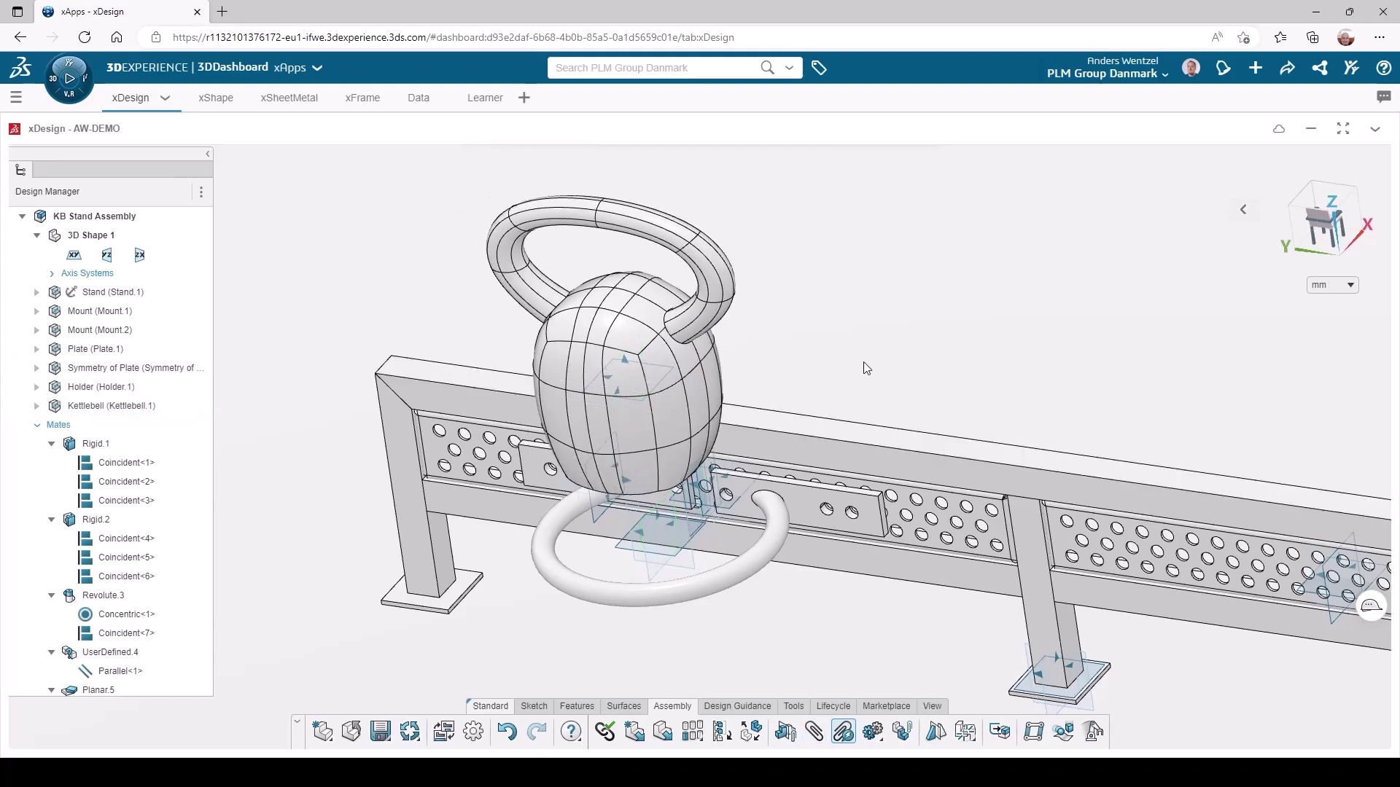
# Add a 76 mm distance mate between the kettlebell's xy plane and the holder's plane
pyautogui.moveTo(834, 375); pyautogui.dragTo(844, 361, button='middle')
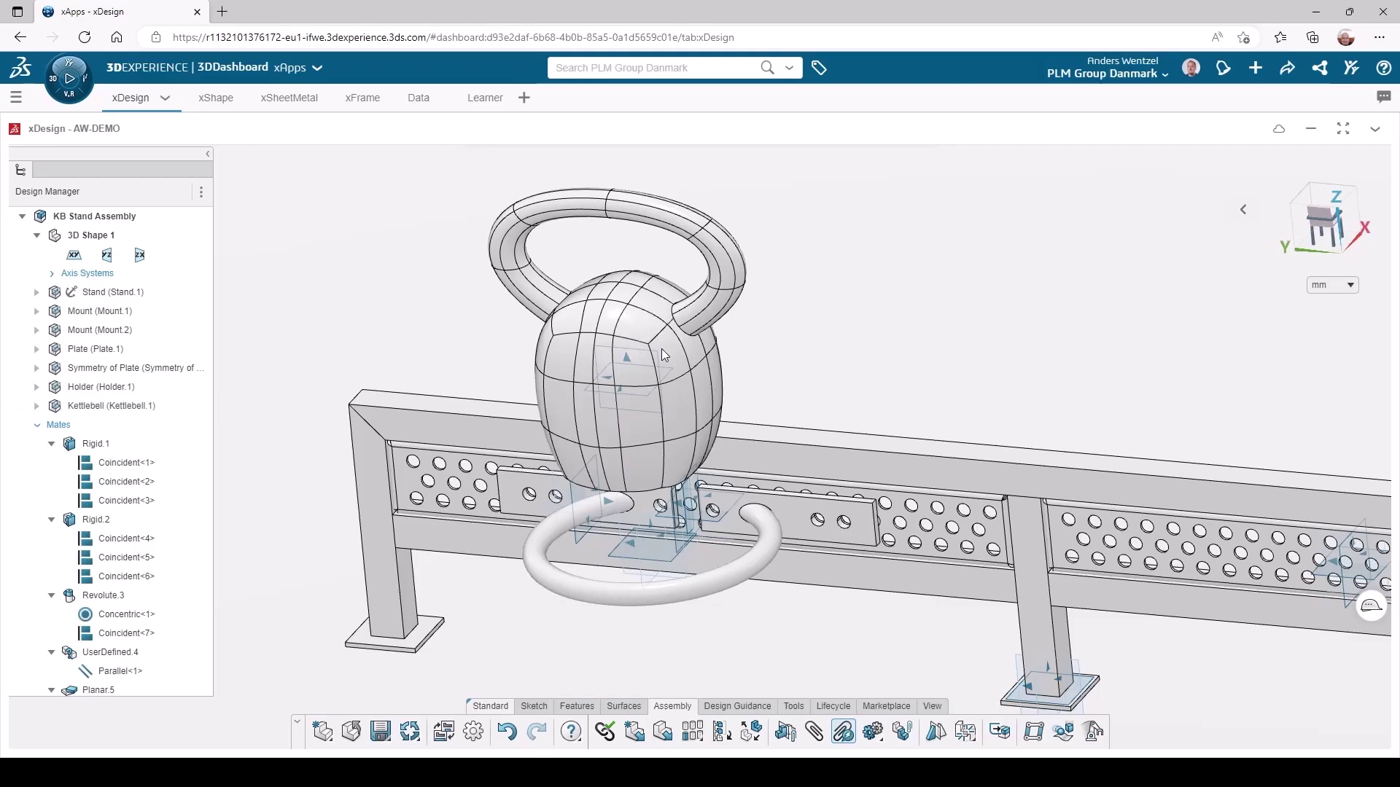
pyautogui.moveTo(665, 355); pyautogui.dragTo(726, 629)
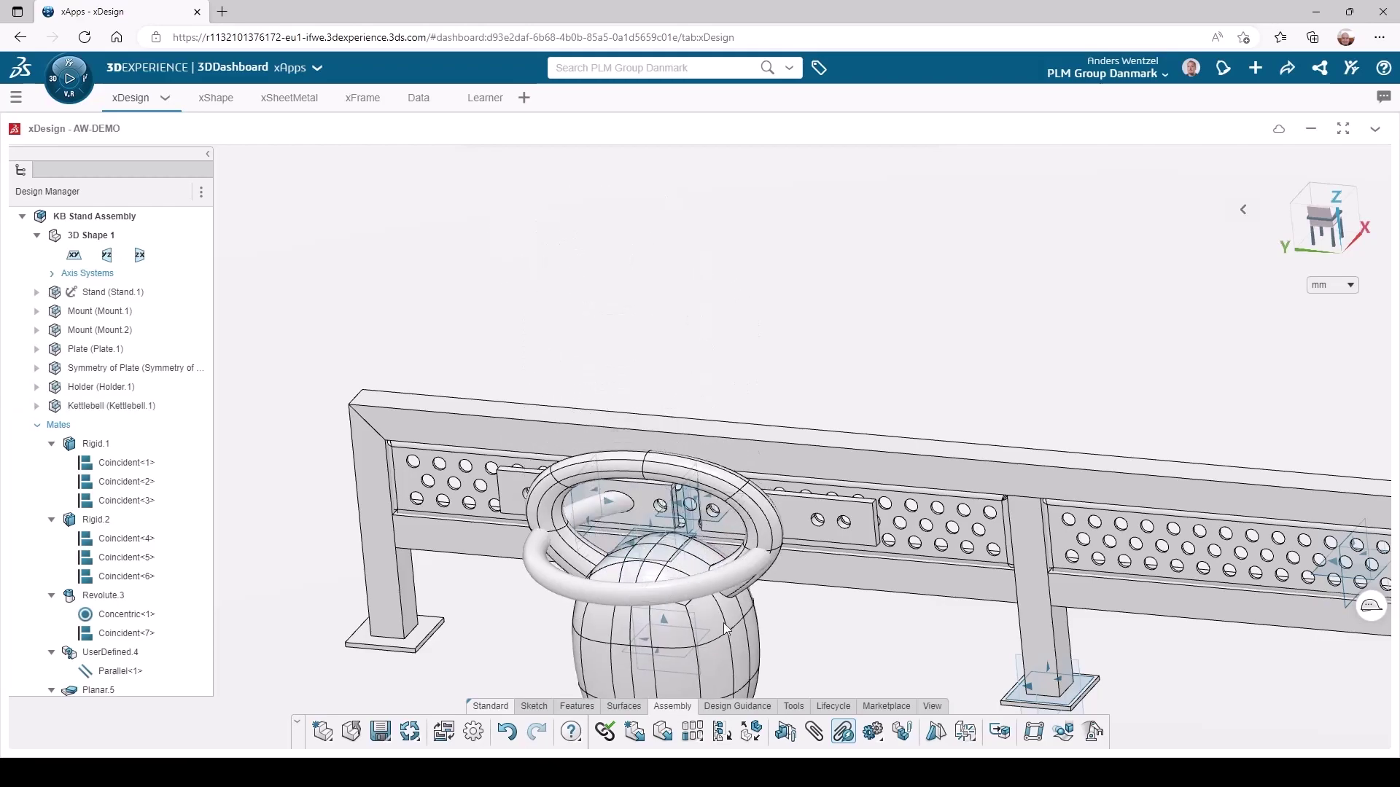
pyautogui.moveTo(815, 611); pyautogui.dragTo(754, 665, button='middle')
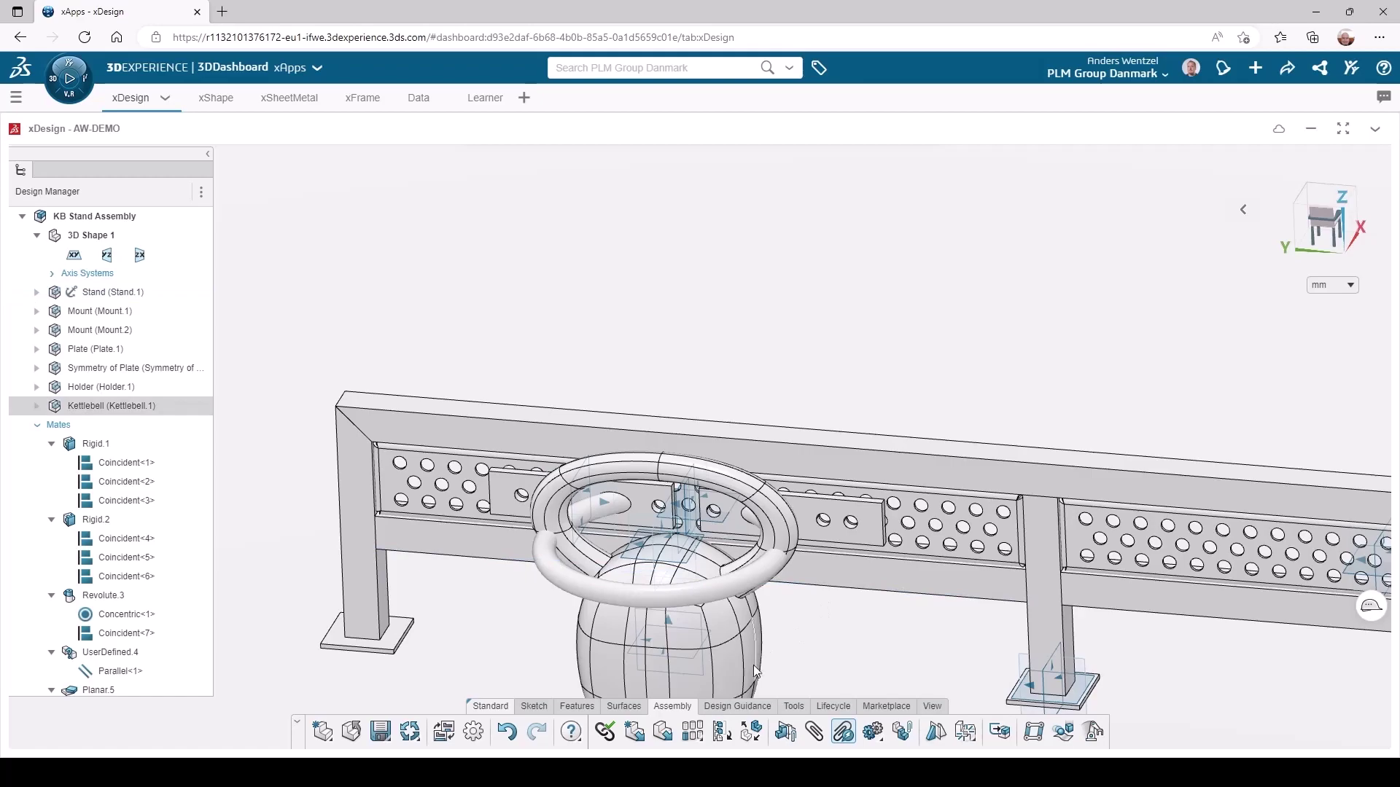
pyautogui.click(684, 657)
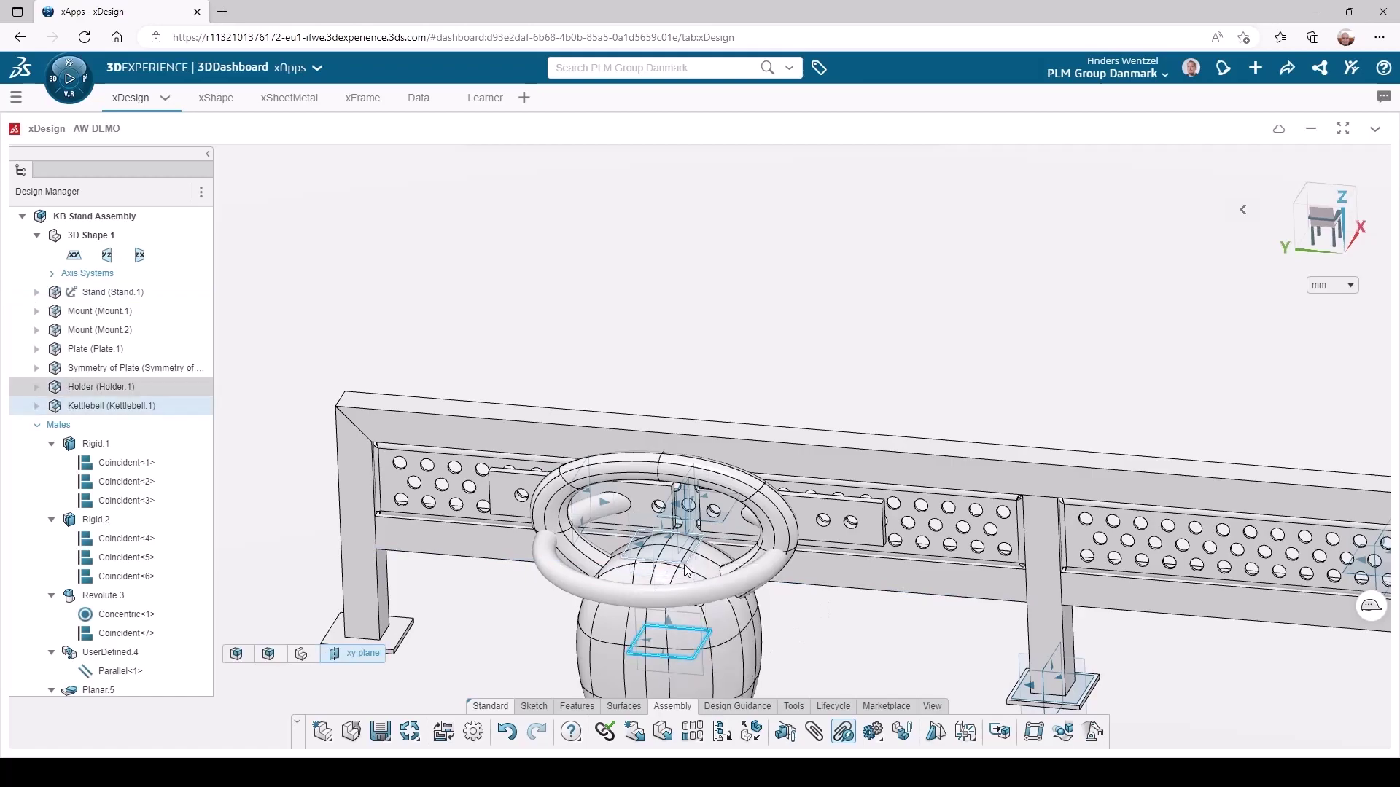
pyautogui.click(685, 565)
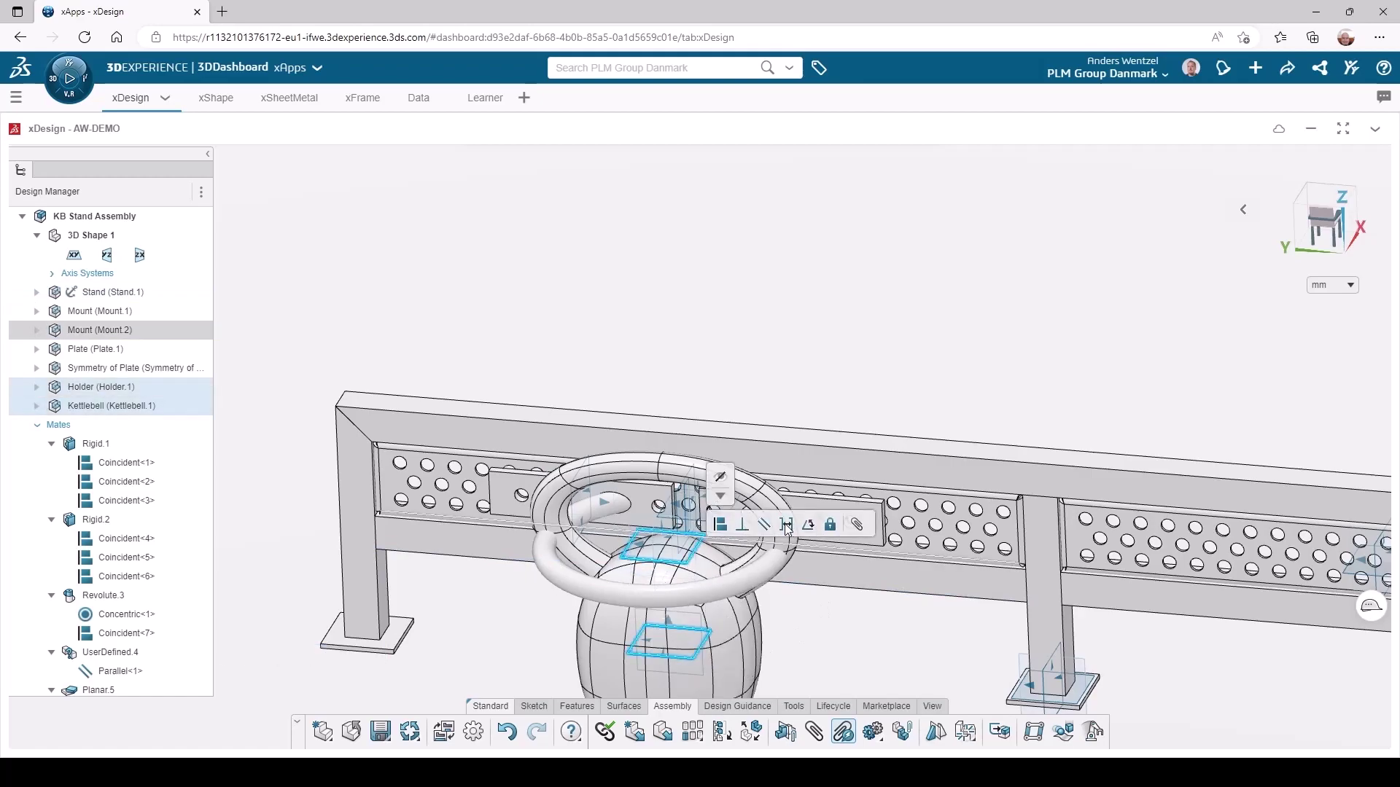
pyautogui.click(785, 525)
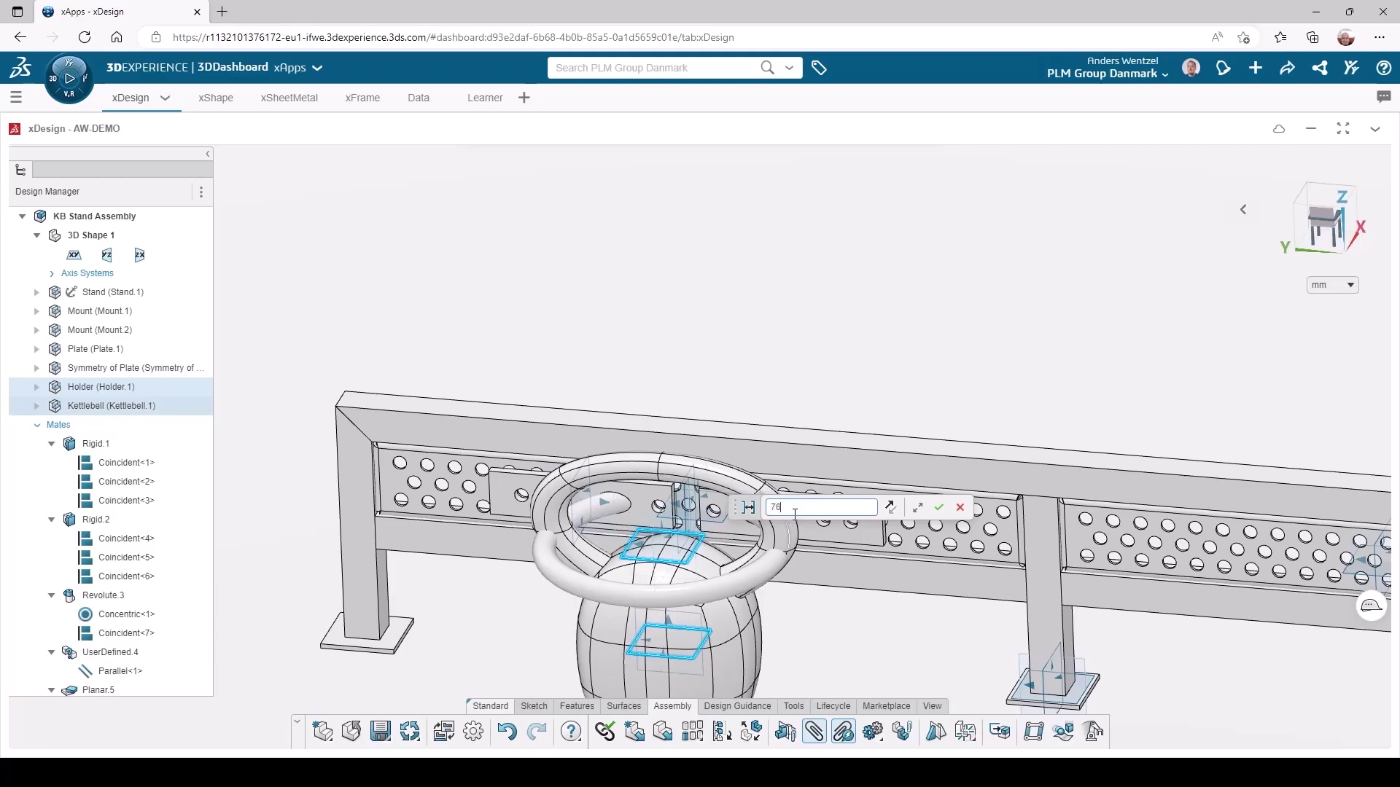
pyautogui.press('Return')
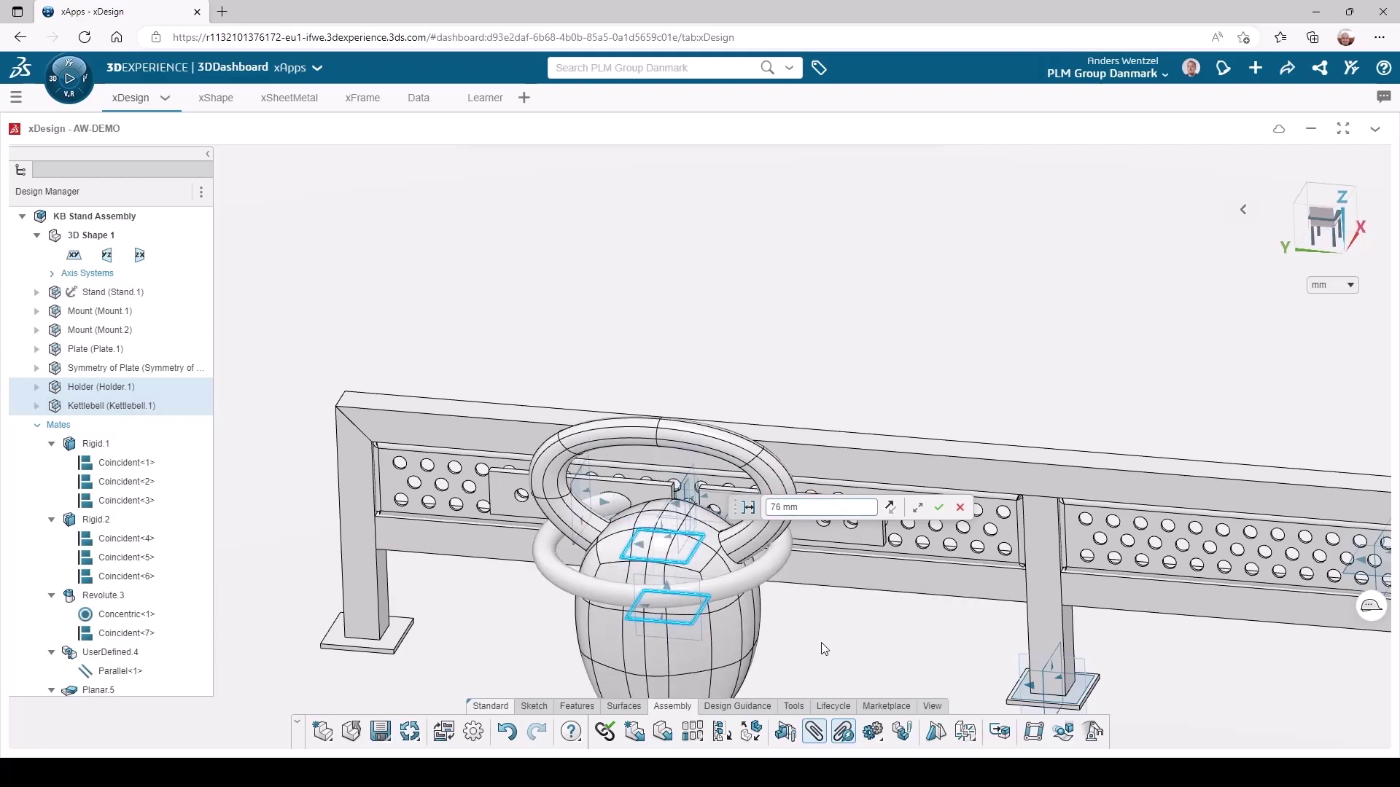
pyautogui.click(940, 509)
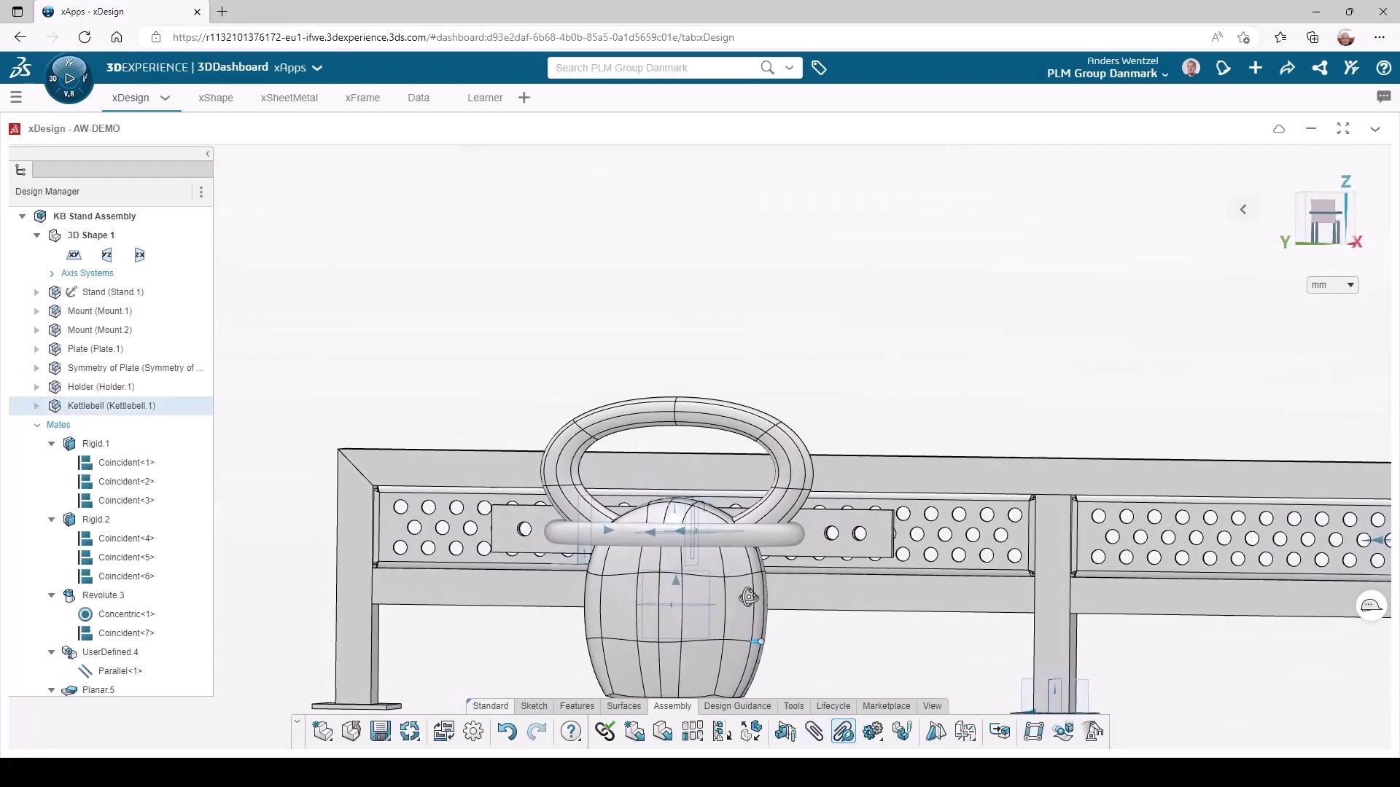
# Add a coincident mate between Kettlebell.1's zx plane and a Holder plane, squaring it in the ring
pyautogui.moveTo(749, 597); pyautogui.dragTo(711, 636, button='middle')
pyautogui.moveTo(732, 624); pyautogui.dragTo(702, 672)
pyautogui.moveTo(815, 626); pyautogui.dragTo(640, 625, button='middle')
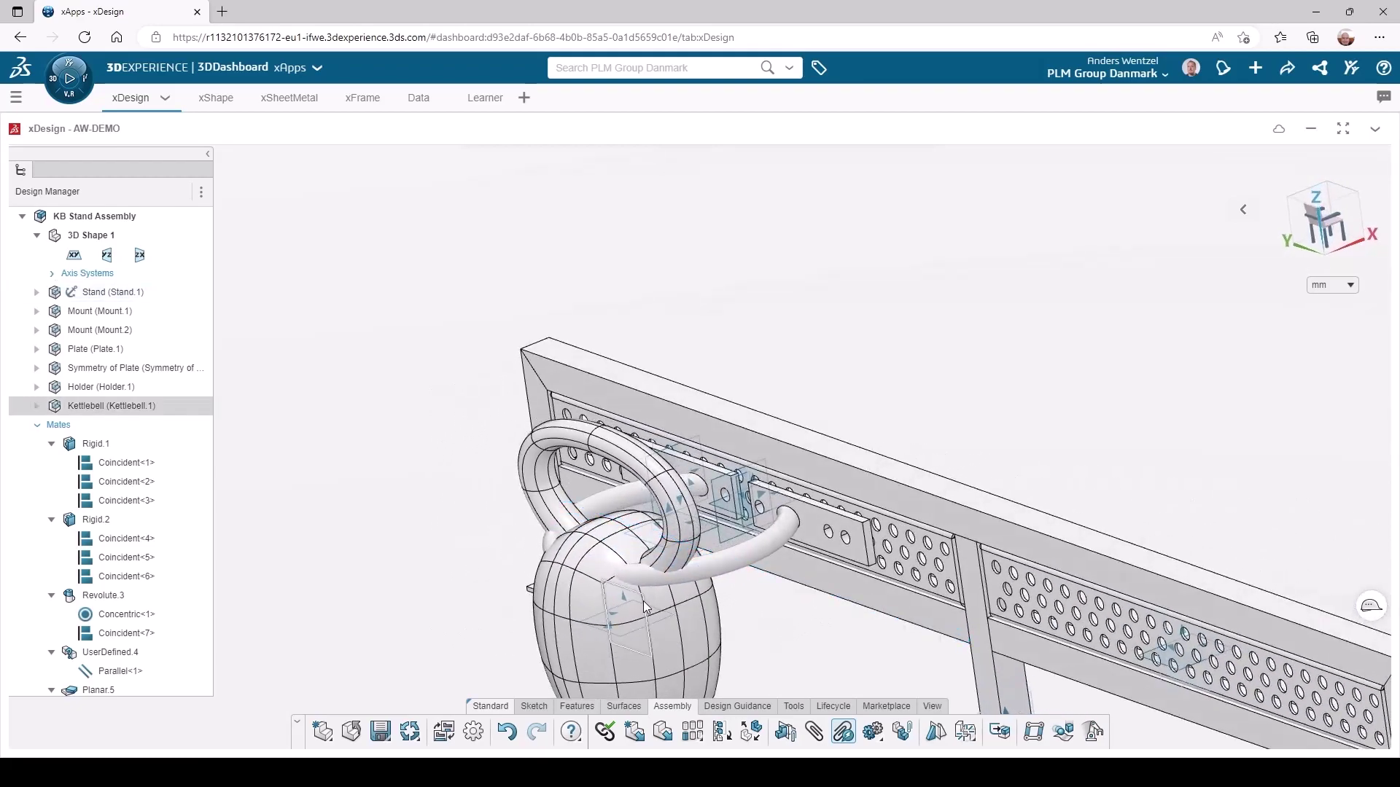
pyautogui.click(643, 603)
pyautogui.moveTo(798, 638); pyautogui.dragTo(793, 711, button='middle')
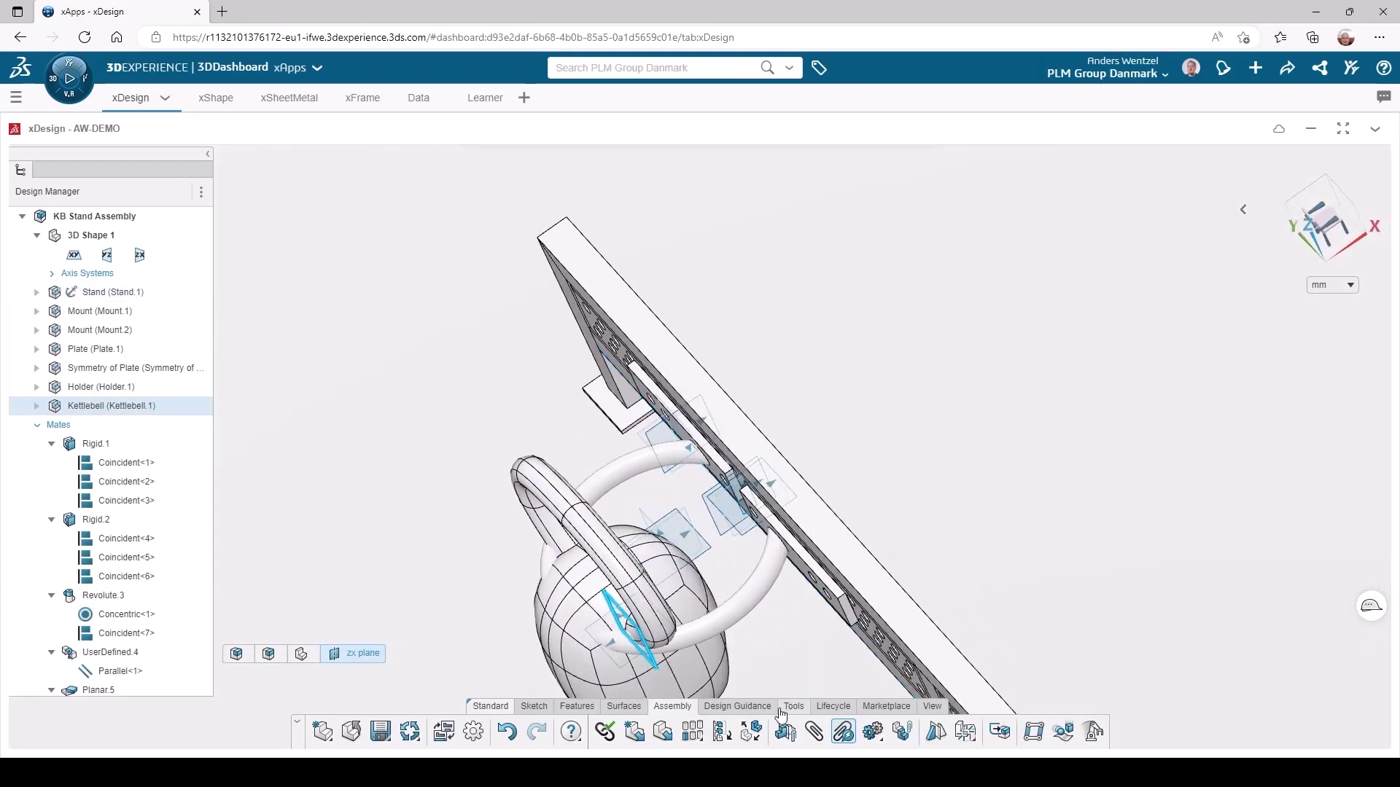
pyautogui.click(641, 521)
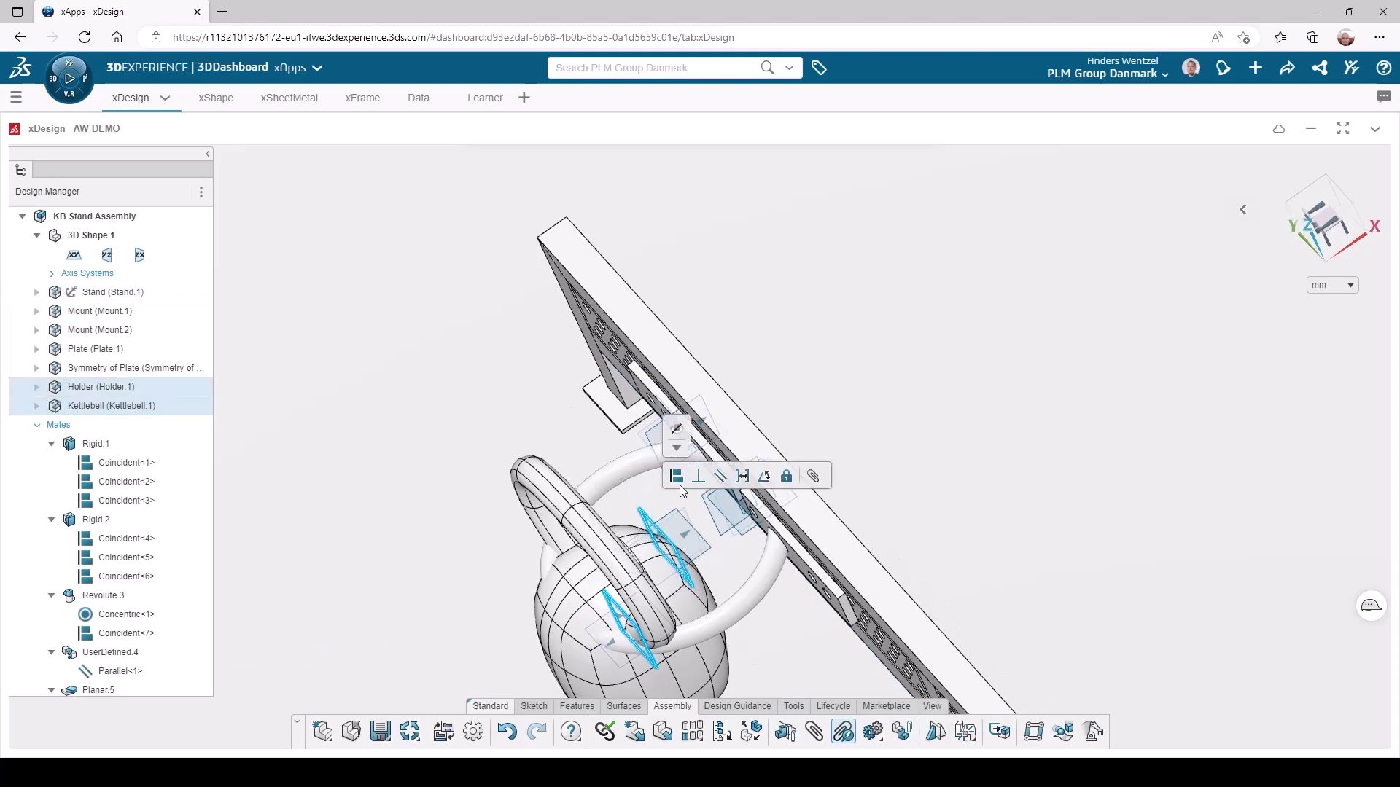
pyautogui.click(676, 476)
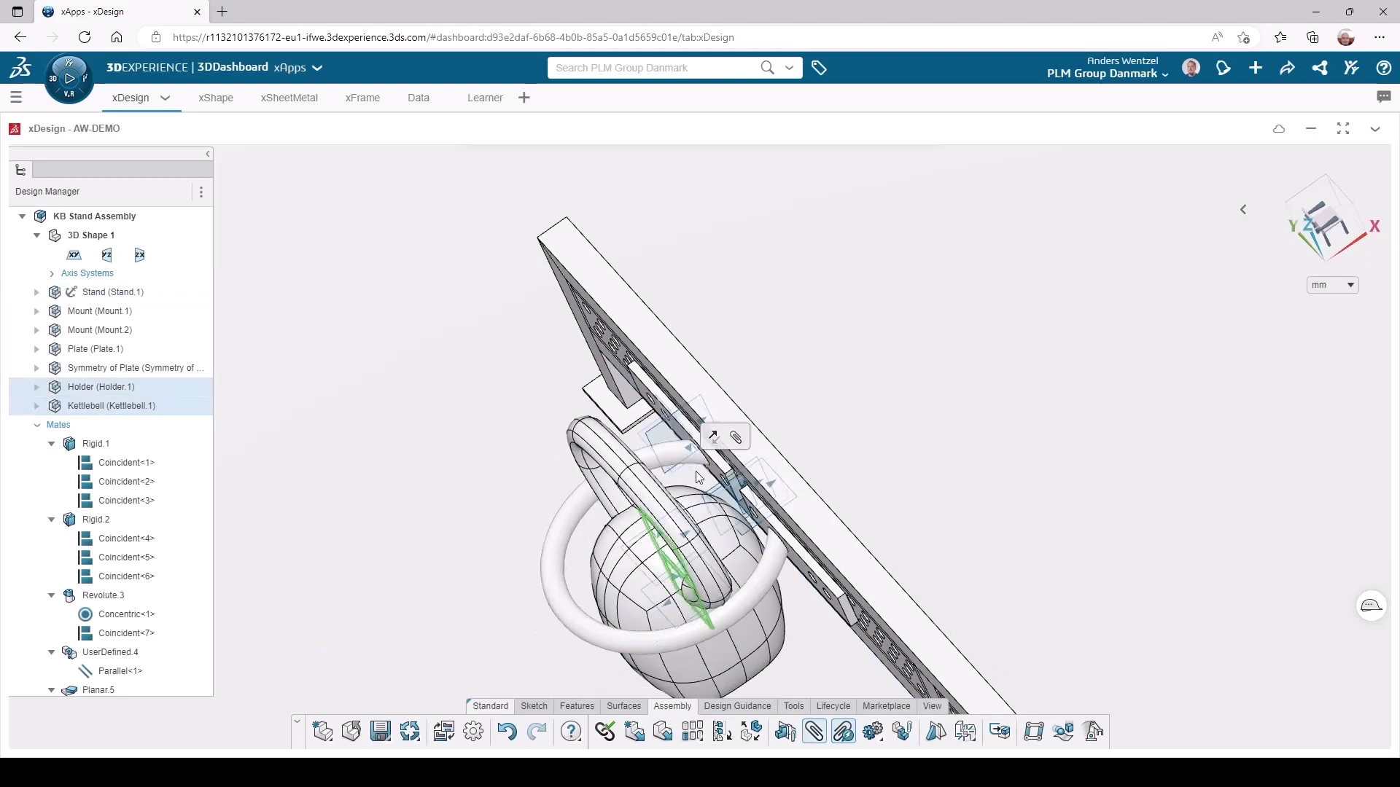
pyautogui.click(946, 453)
pyautogui.moveTo(946, 453); pyautogui.dragTo(866, 280, button='middle')
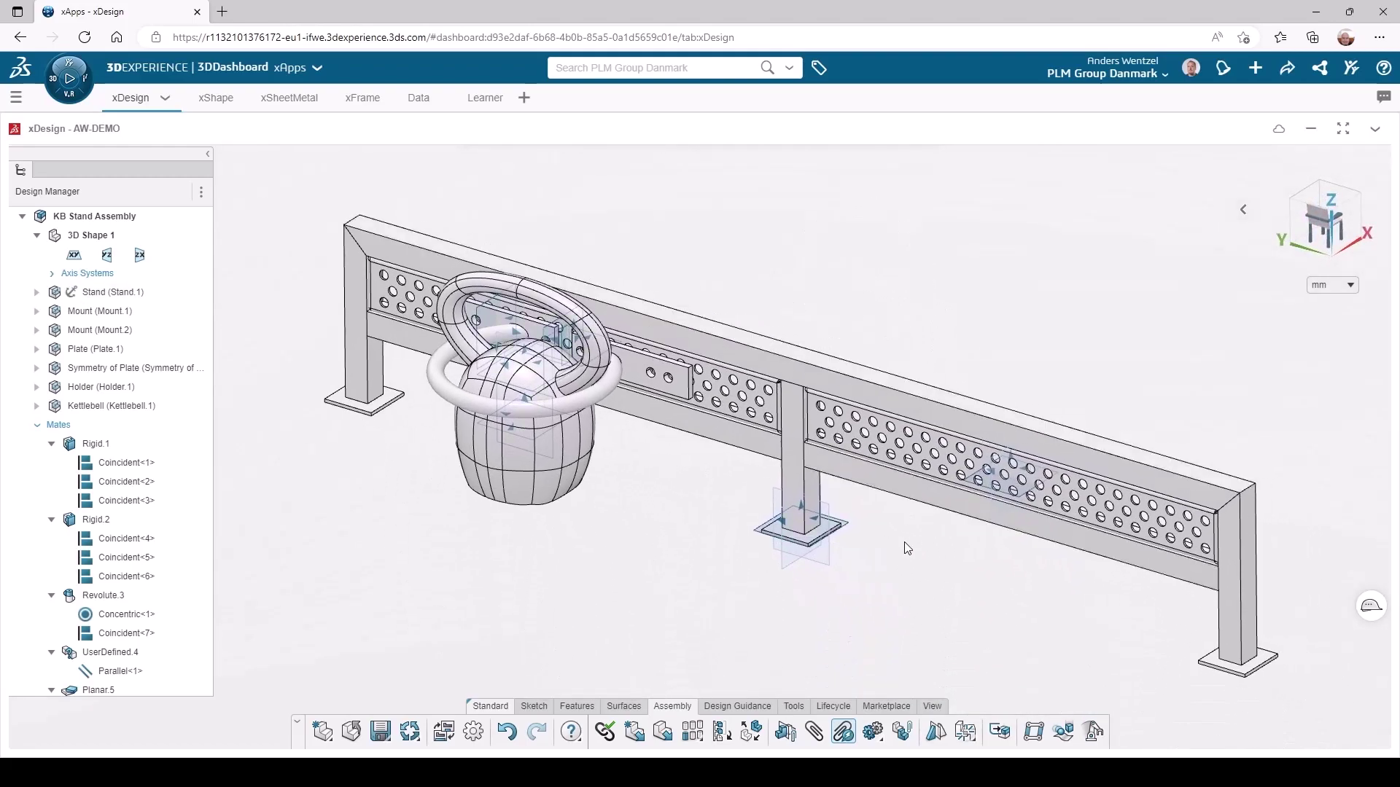
# Begin a Linear Component Pattern of Plate.1, Symmetry of Plate, Holder.1 and Kettlebell.1
pyautogui.click(692, 732)
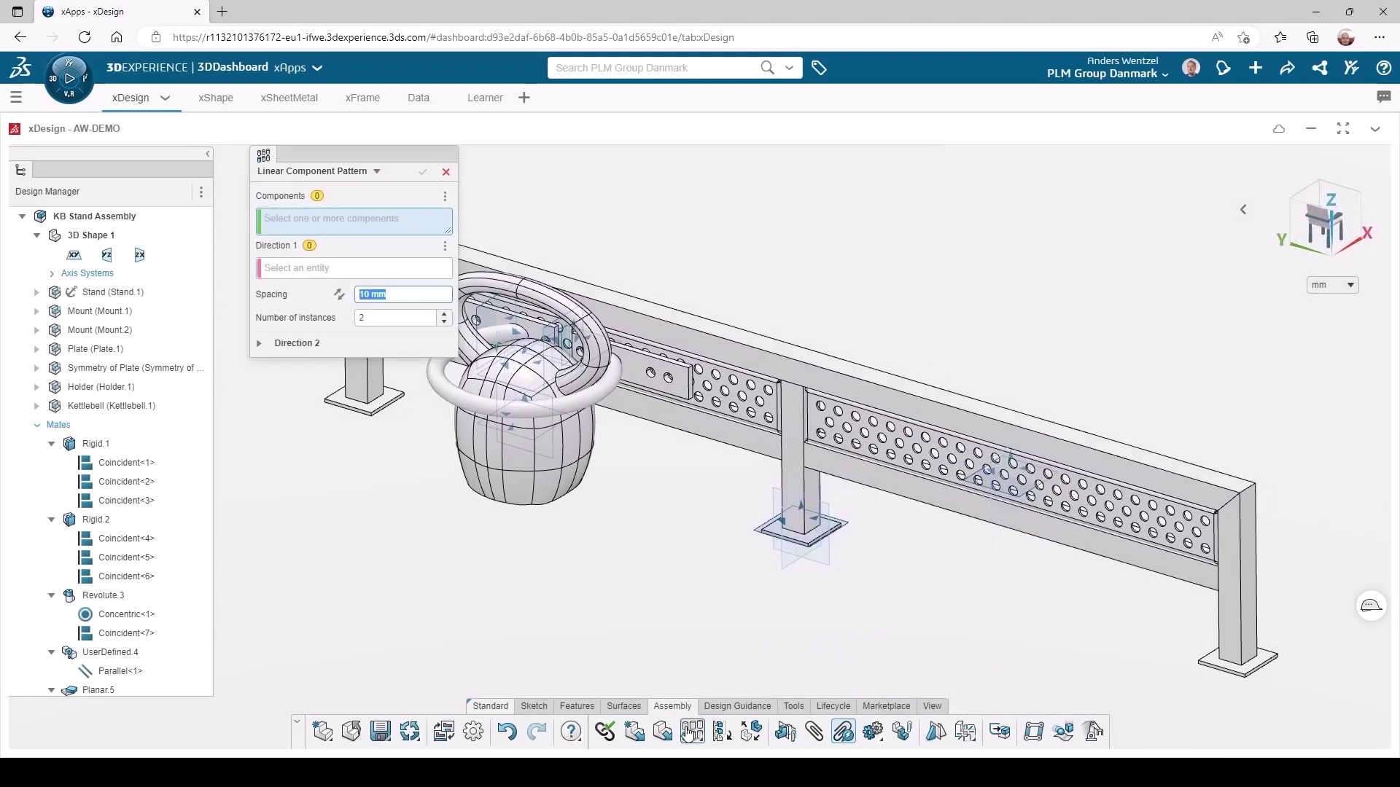
pyautogui.moveTo(600, 530); pyautogui.dragTo(693, 556, button='middle')
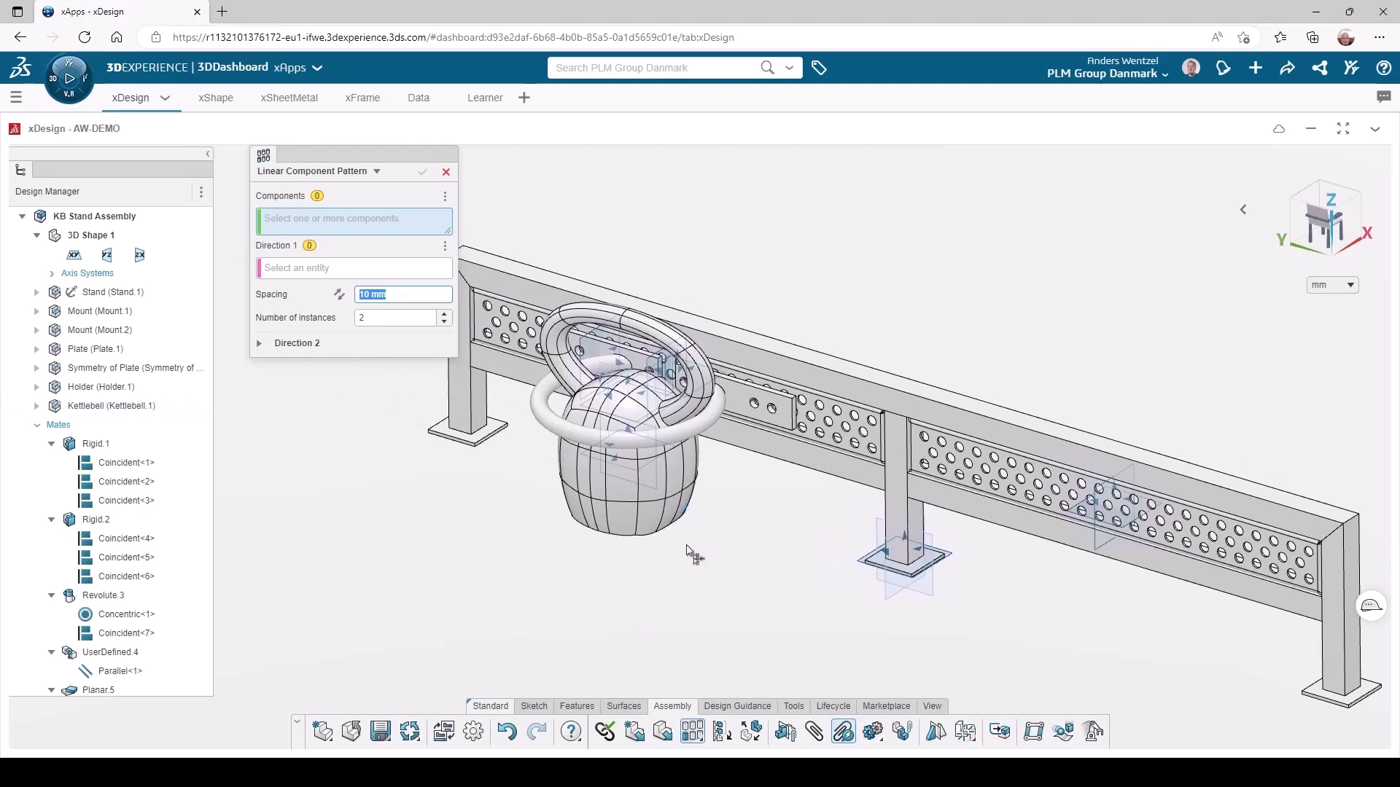
pyautogui.click(591, 354)
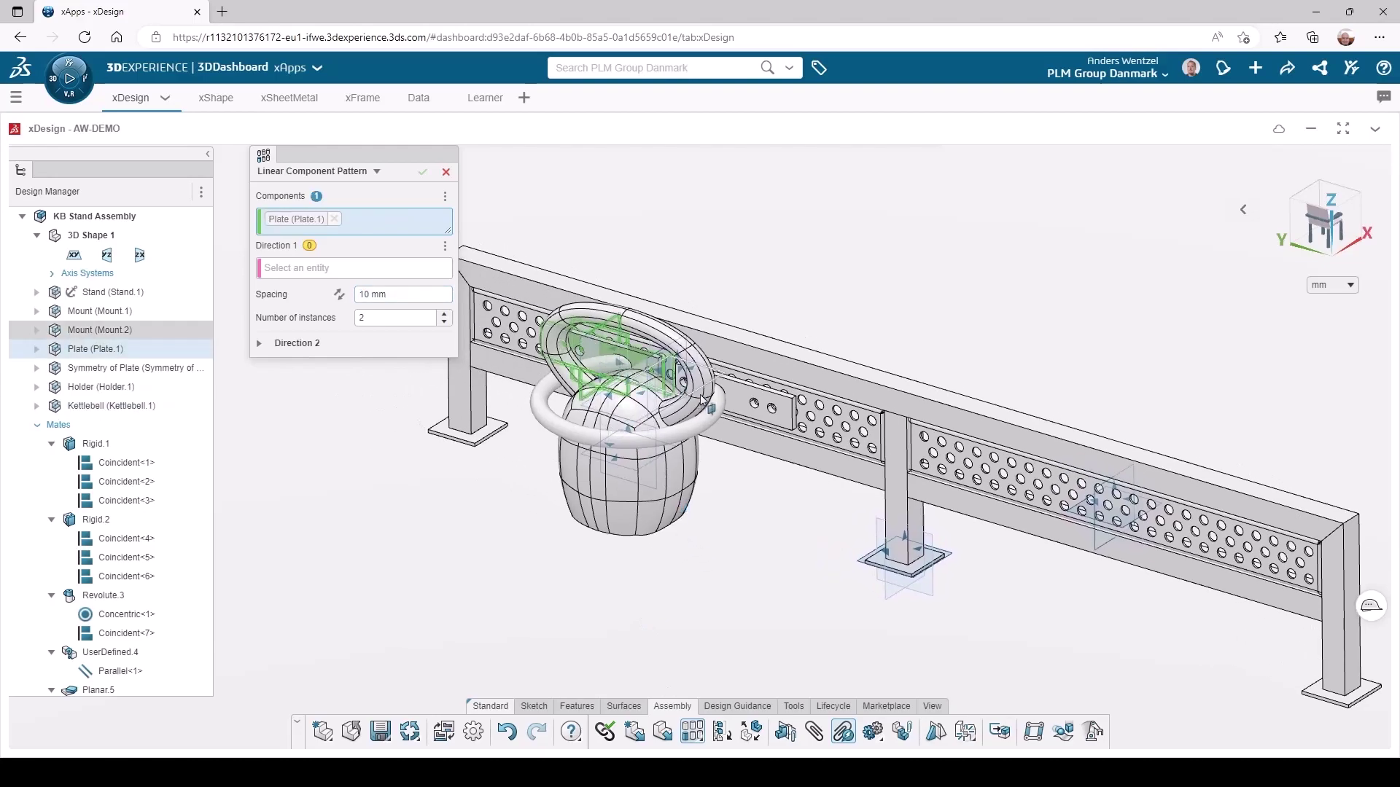
pyautogui.click(745, 403)
pyautogui.click(706, 421)
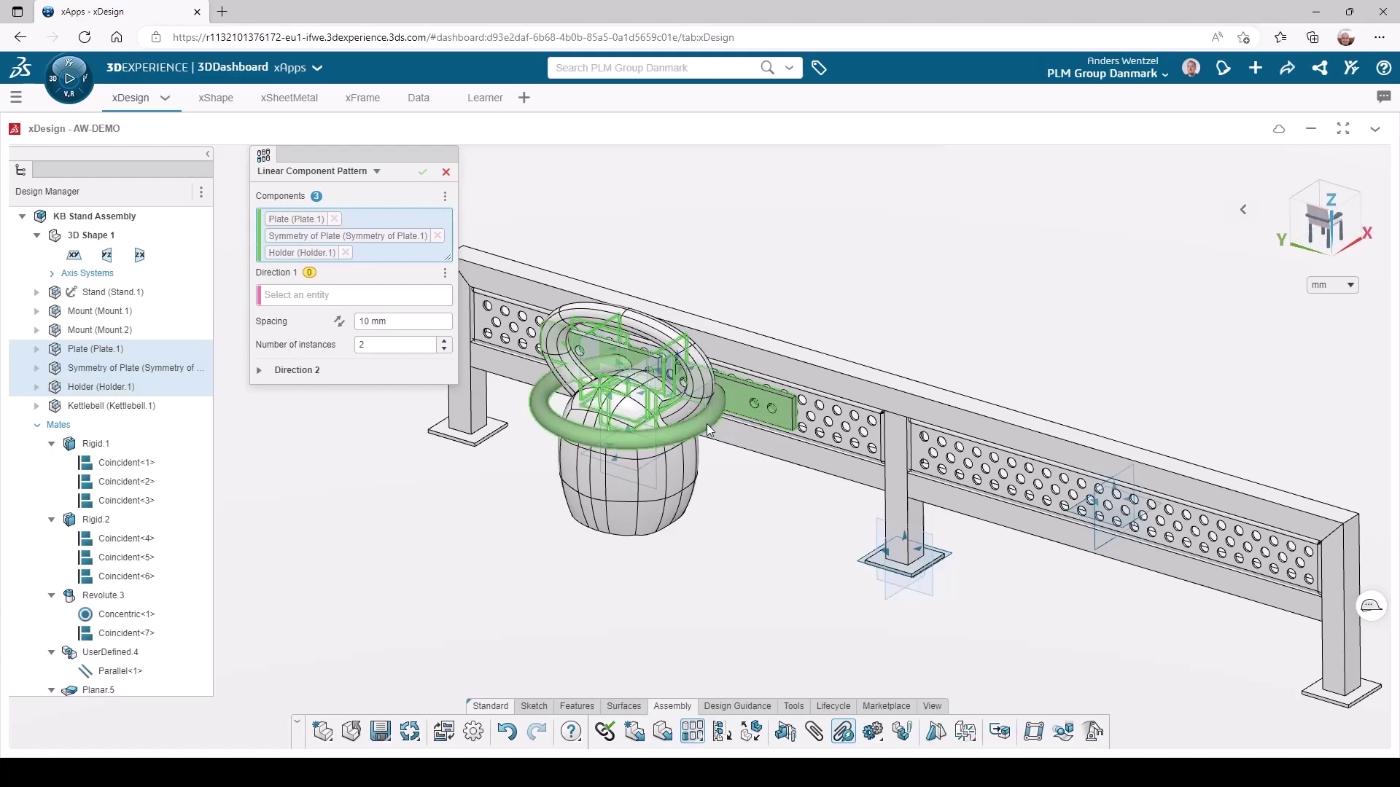
pyautogui.click(670, 475)
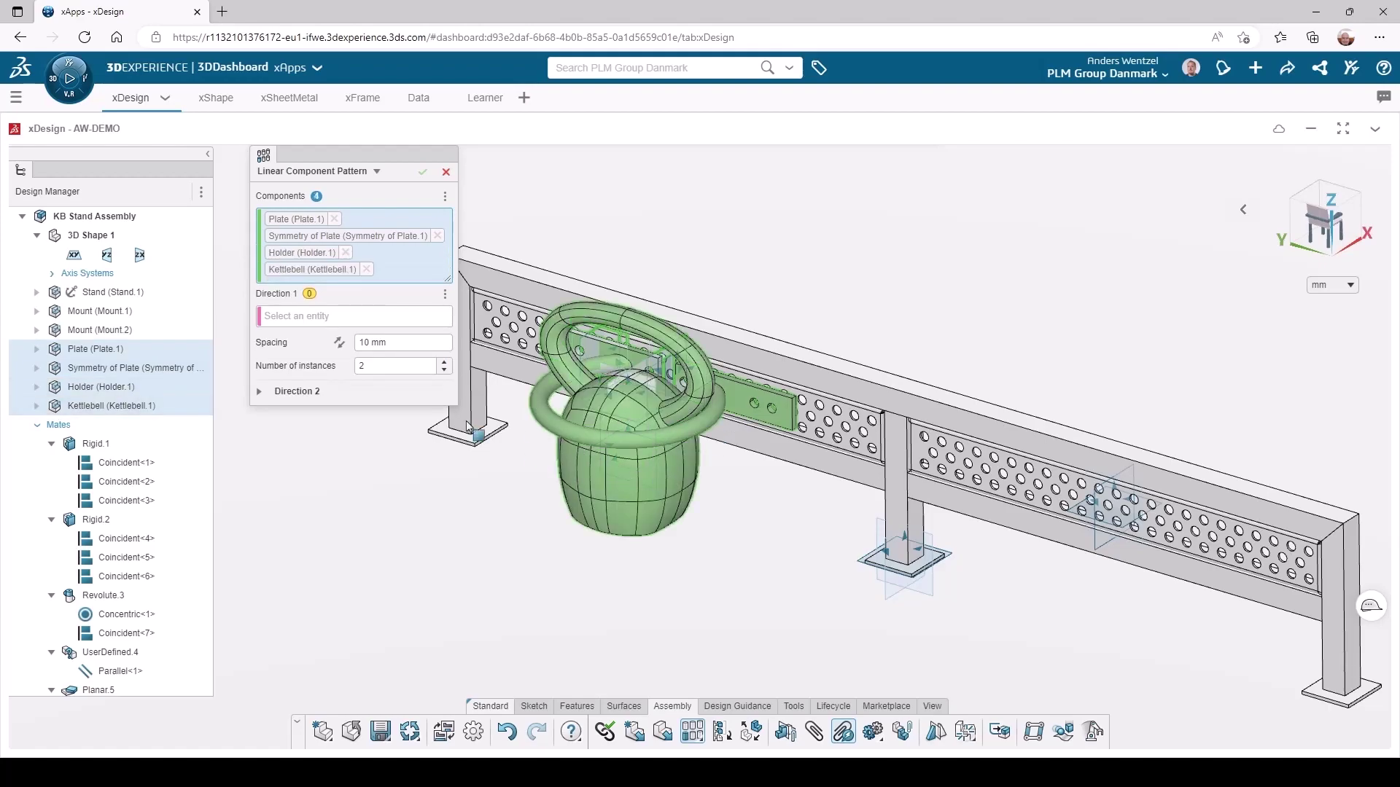
pyautogui.click(303, 316)
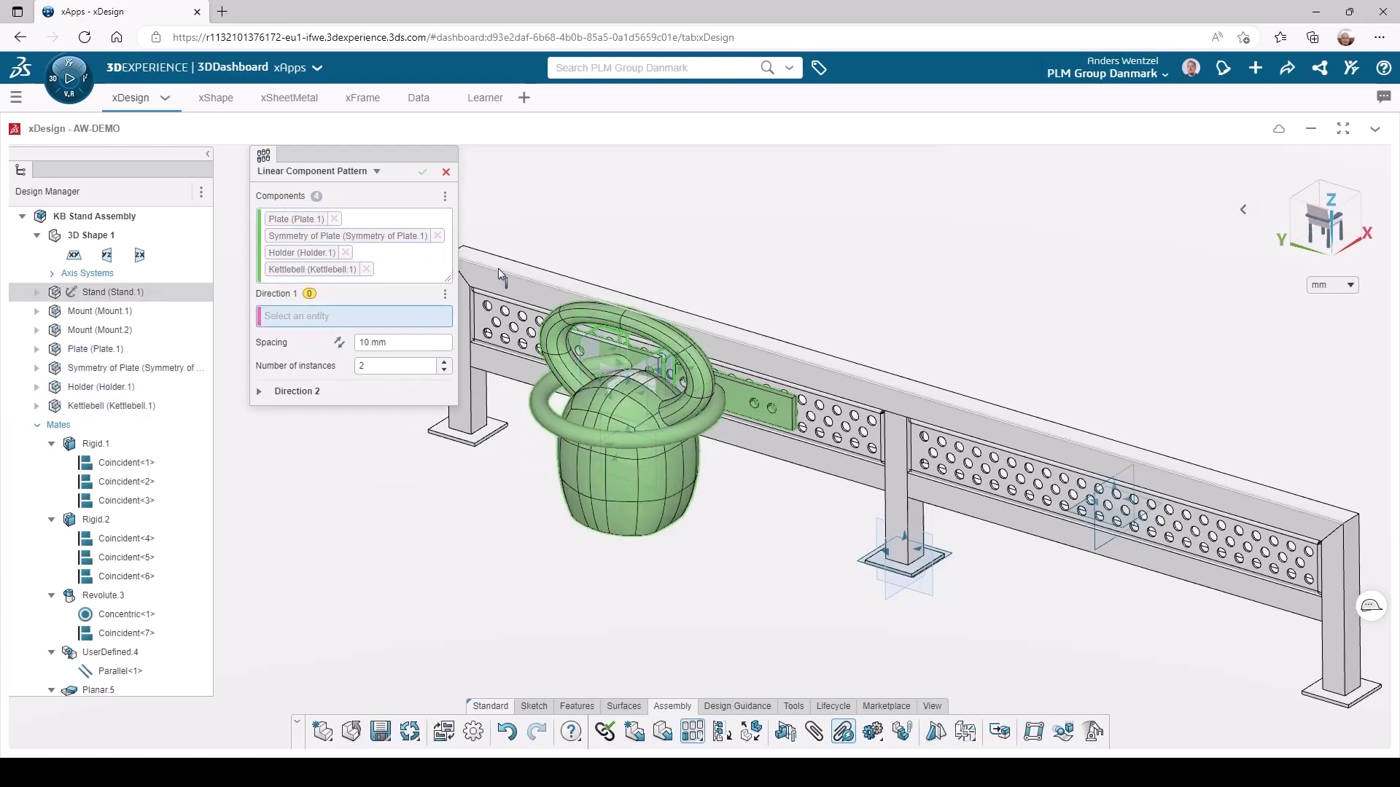